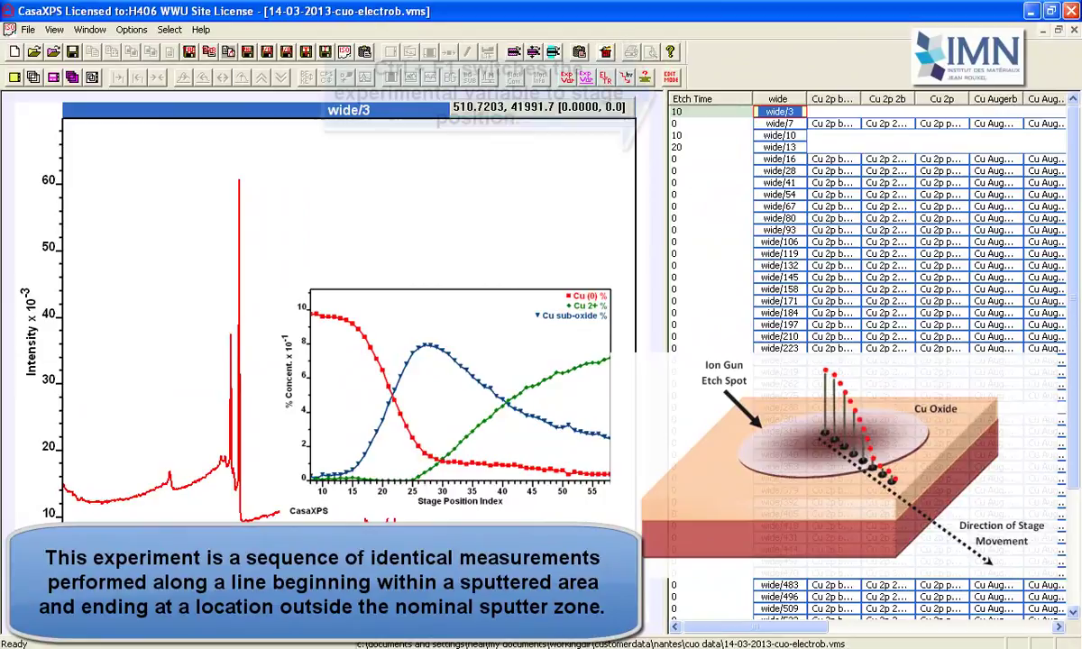
Step: Switch the experimental variable to position index and copy all VAMAS blocks in rows 8 to 58 into a new file
key(ctrl+F1)
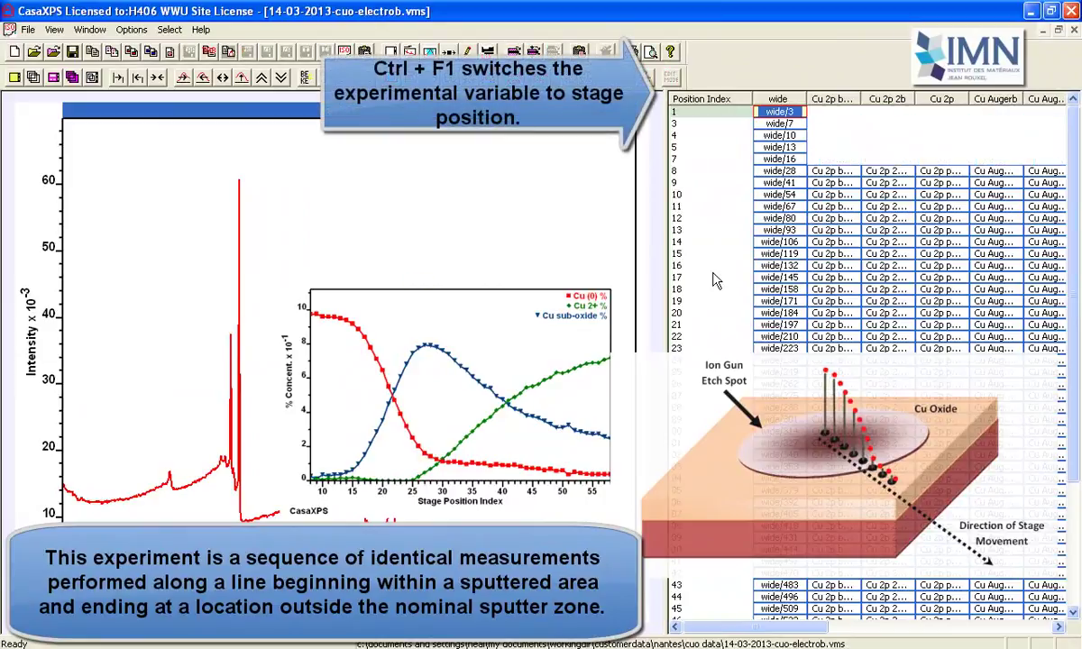
click(772, 171)
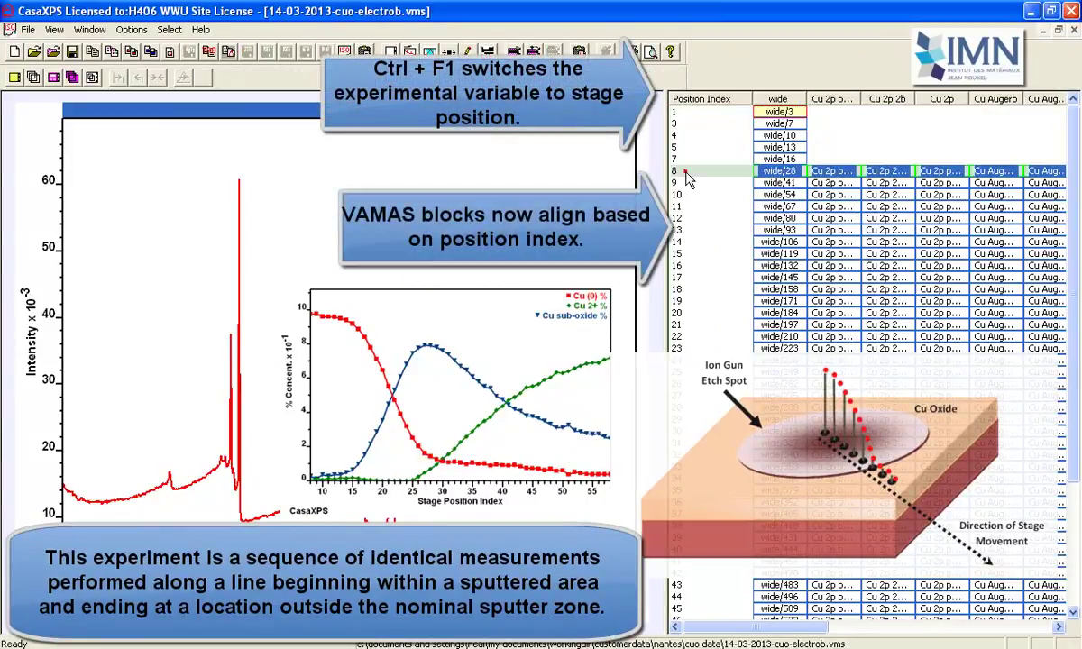
scroll(1073, 255, down, 1)
scroll(1073, 248, down, 5)
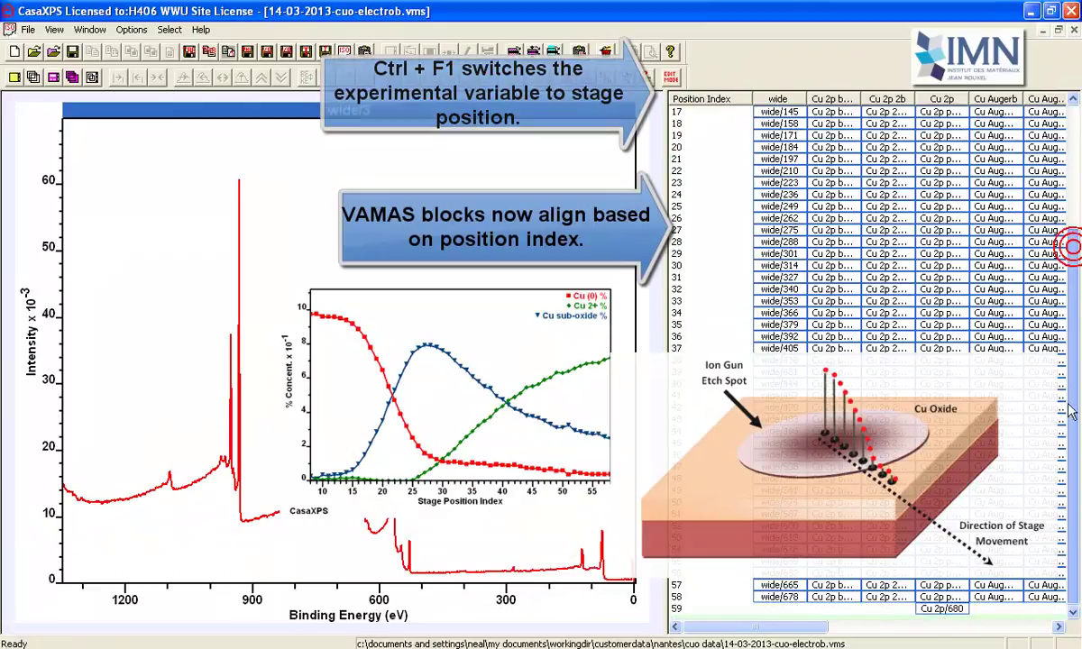
shift+click(677, 597)
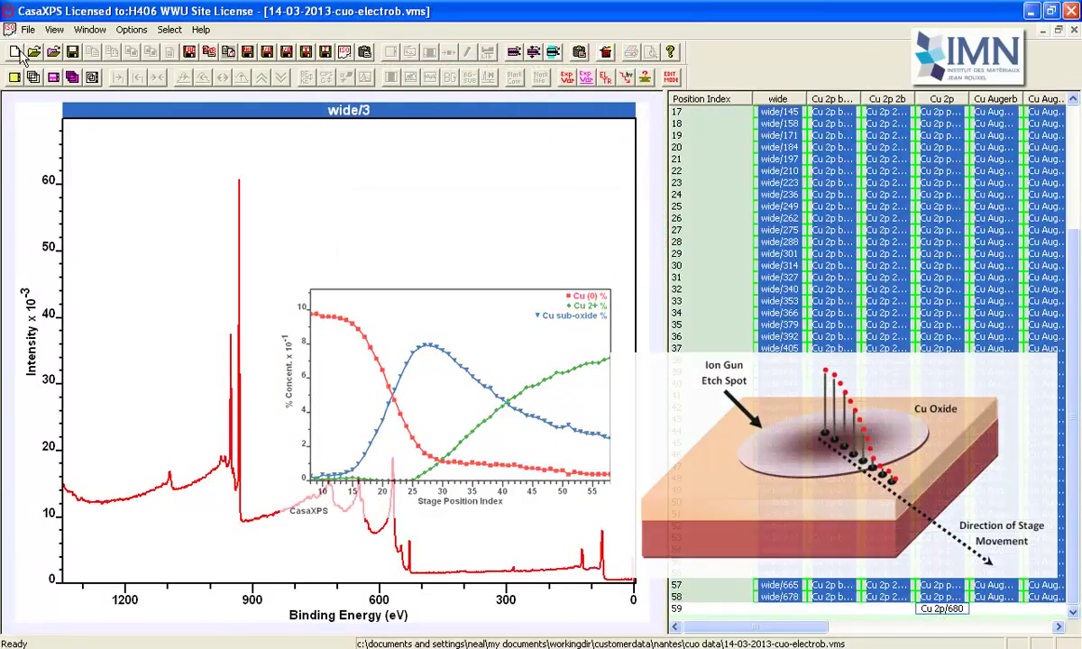
click(578, 53)
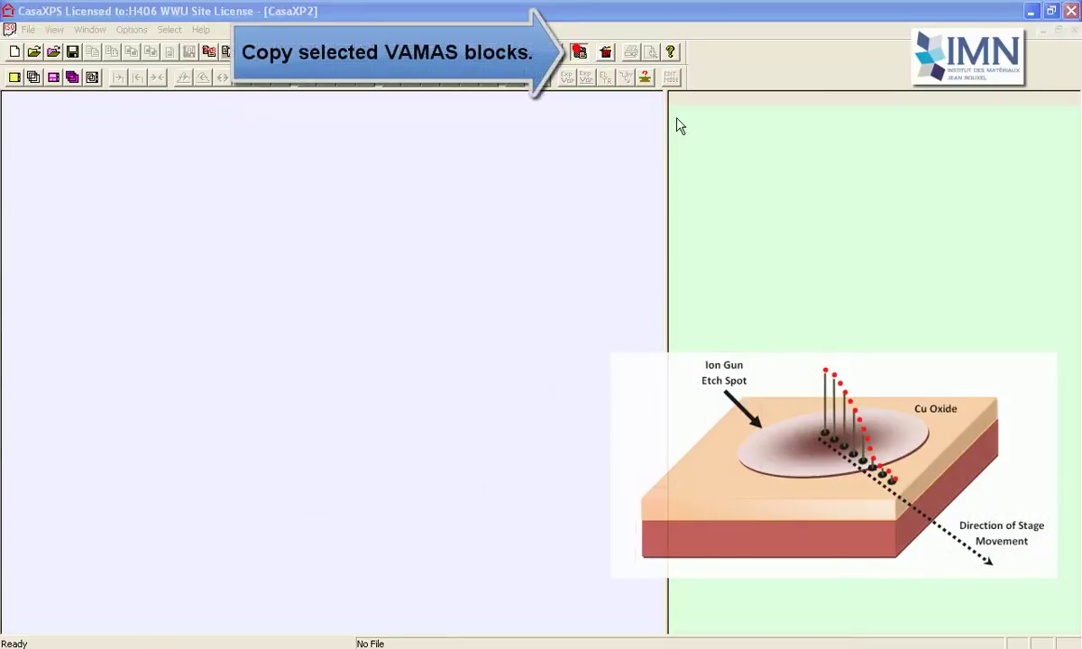
click(728, 212)
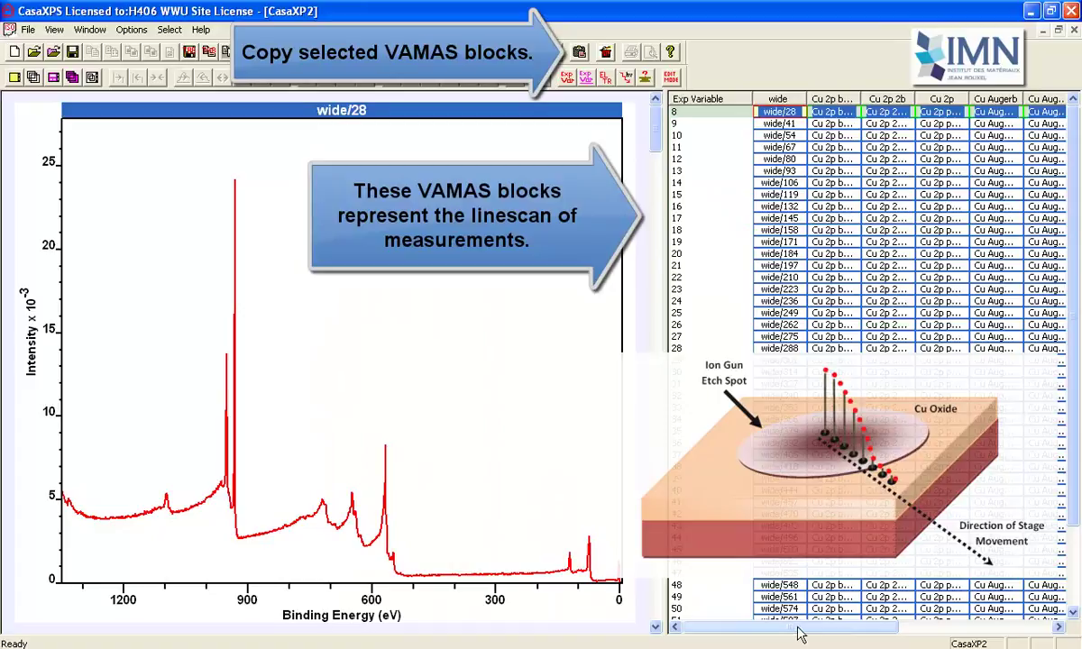
Step: Overlay the last two Cu Auger columns row by row for all positions, displayed in two rows of four tiles
drag(799, 634, 874, 632)
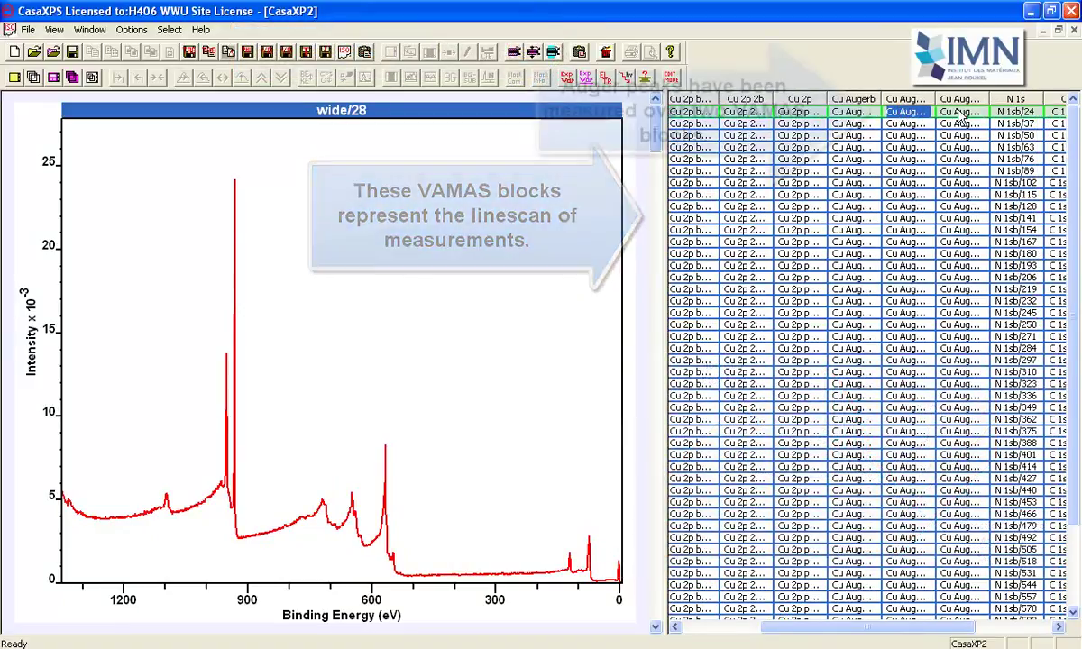
click(93, 77)
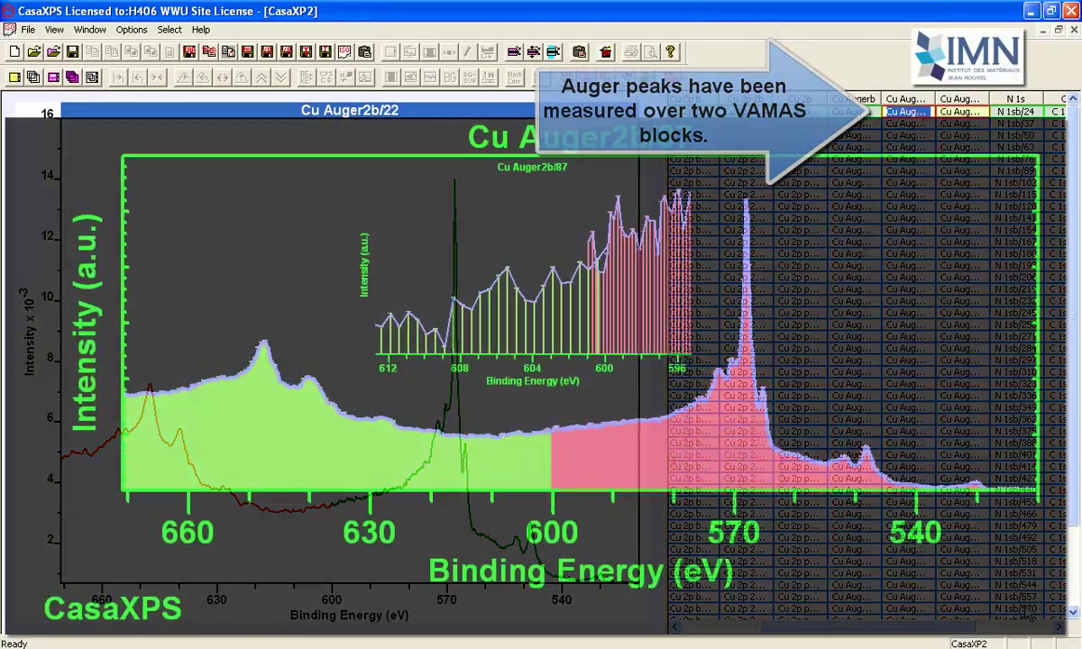
scroll(942, 590, down, 3)
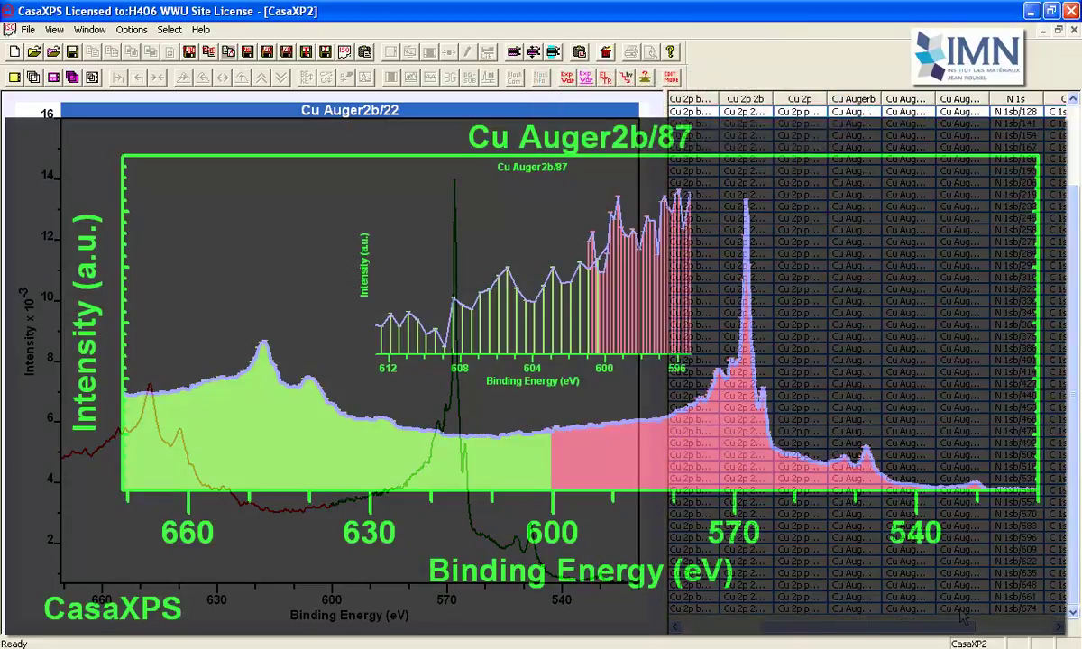
shift+click(960, 611)
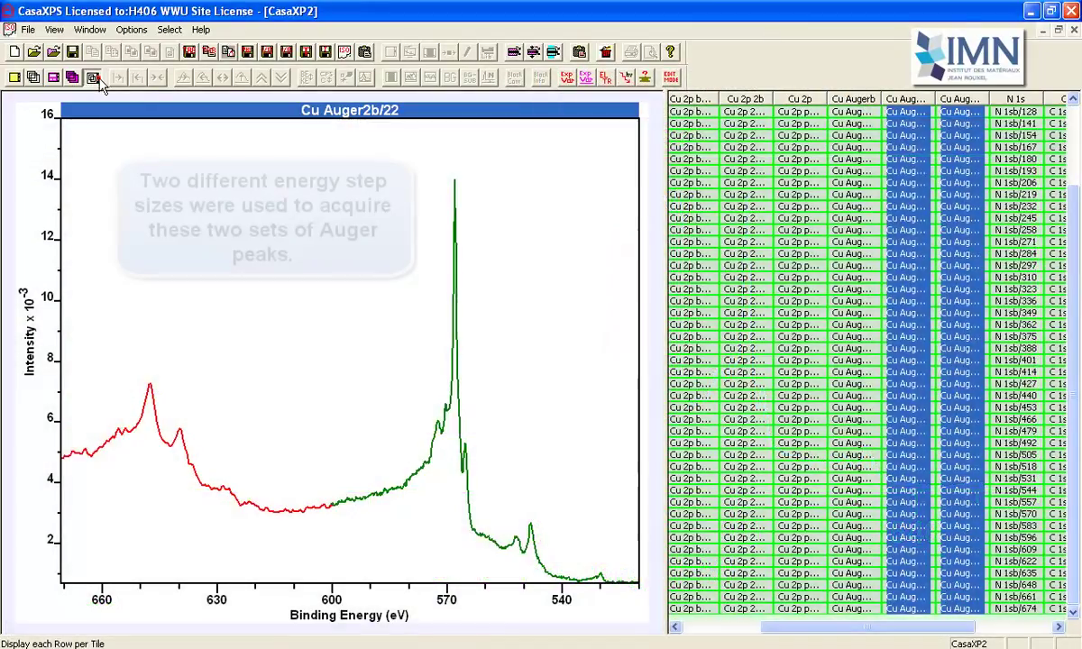
click(93, 79)
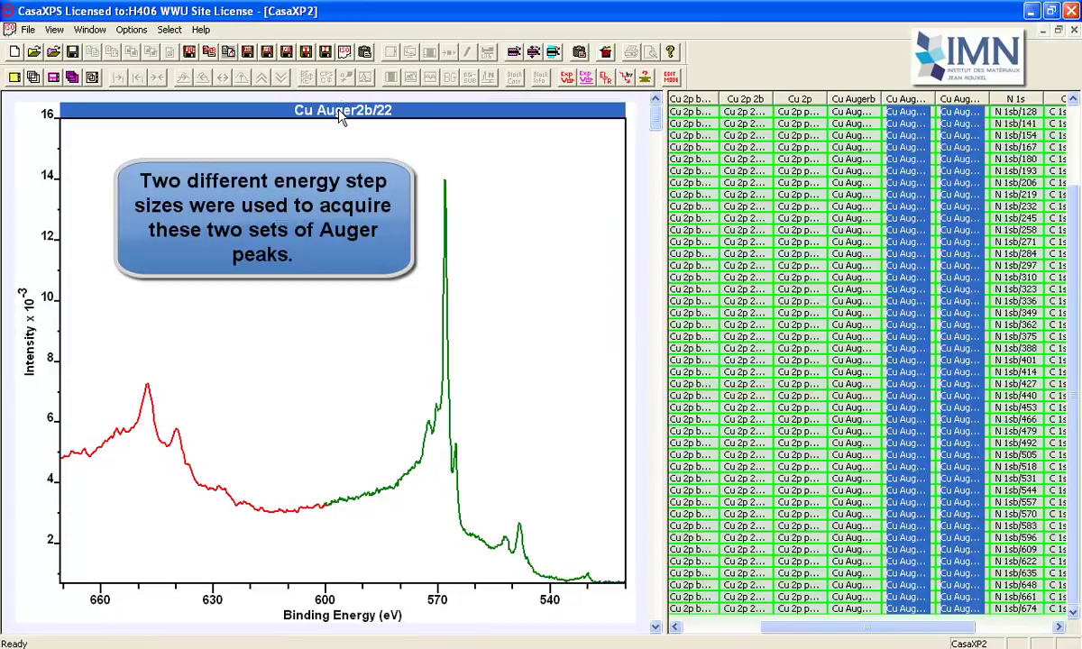
click(383, 52)
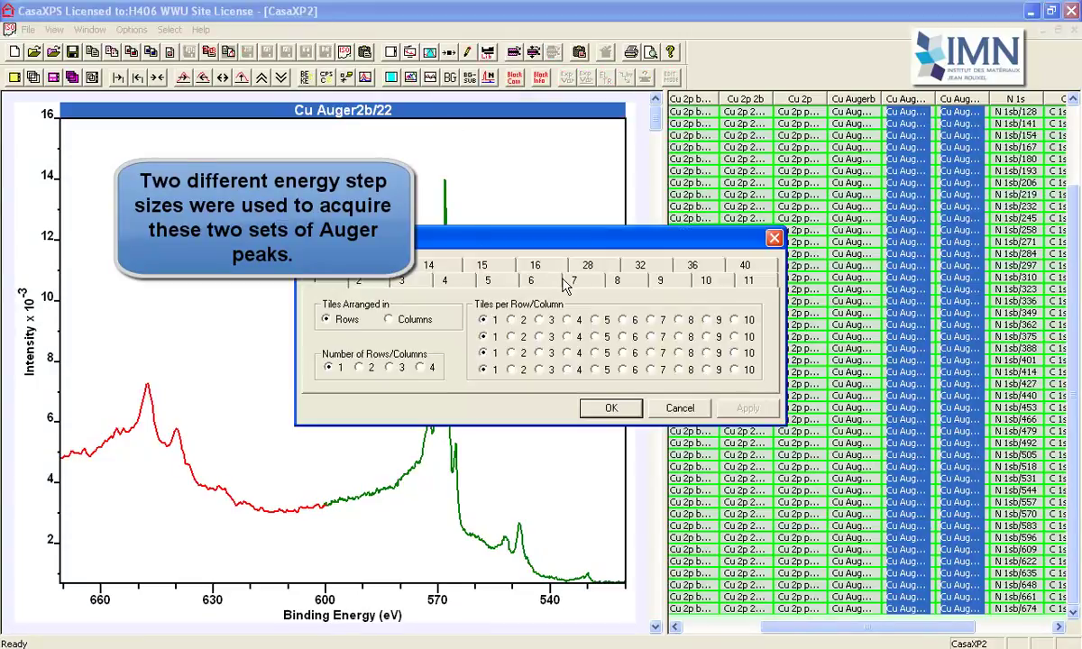
click(619, 408)
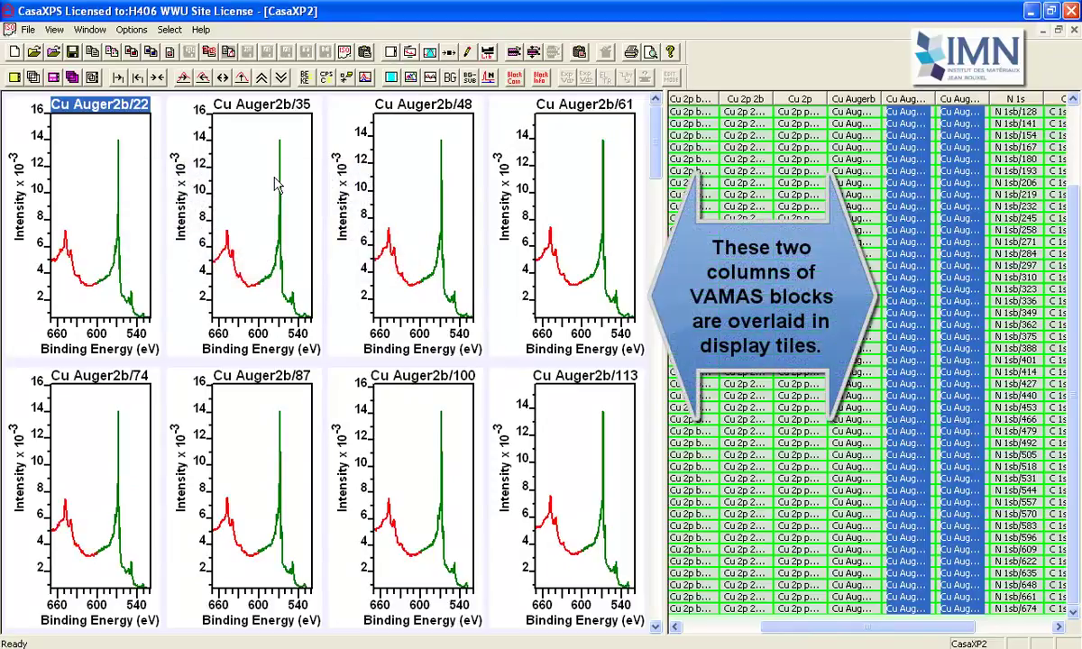
Step: Merge the two overlaid Cu Auger blocks of each display tile into new VAMAS blocks with Merge Irregular
click(429, 52)
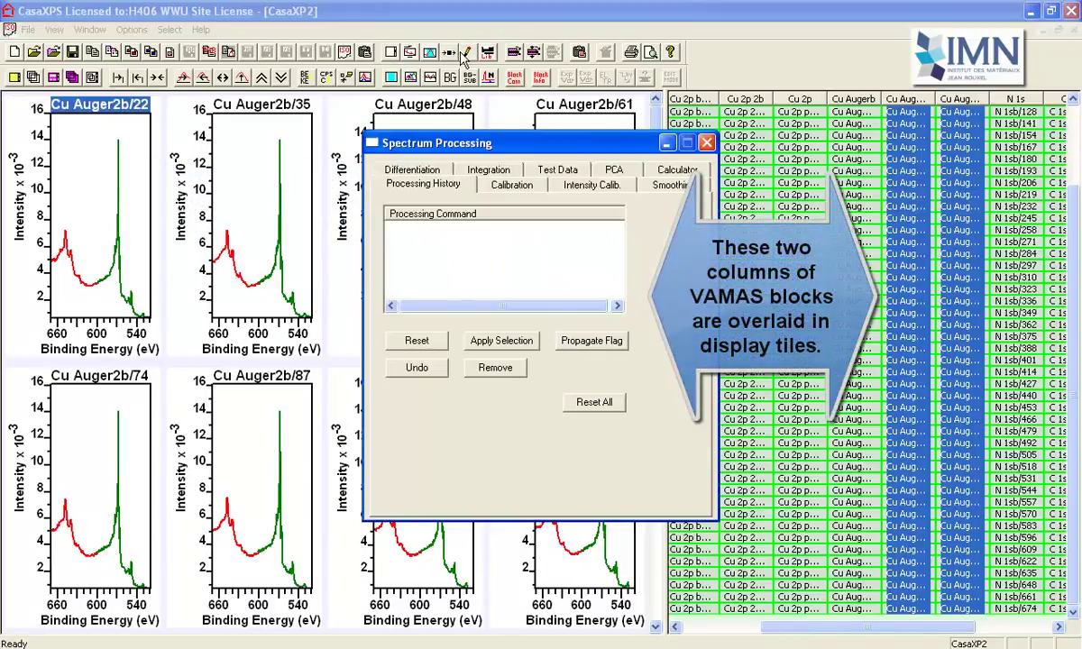
drag(603, 137, 883, 166)
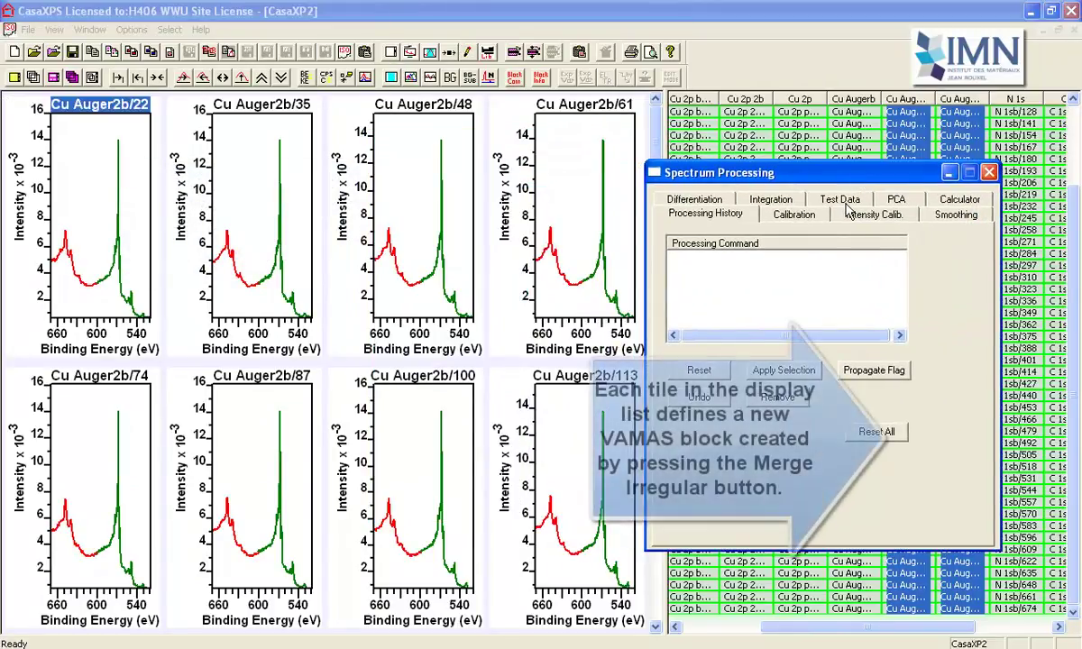
click(844, 200)
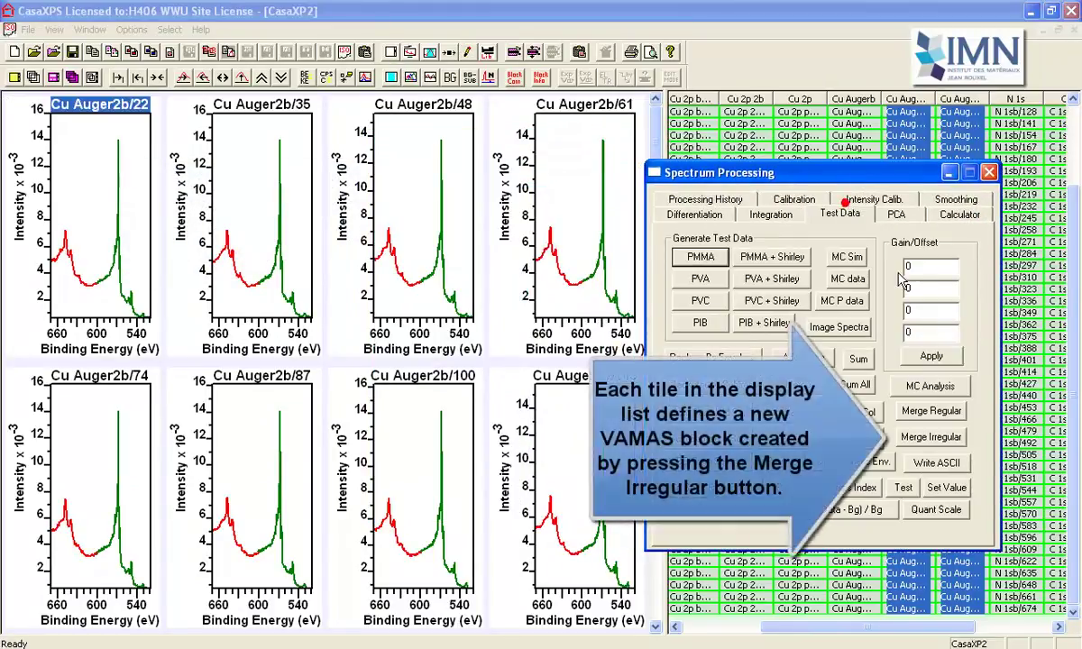
click(917, 439)
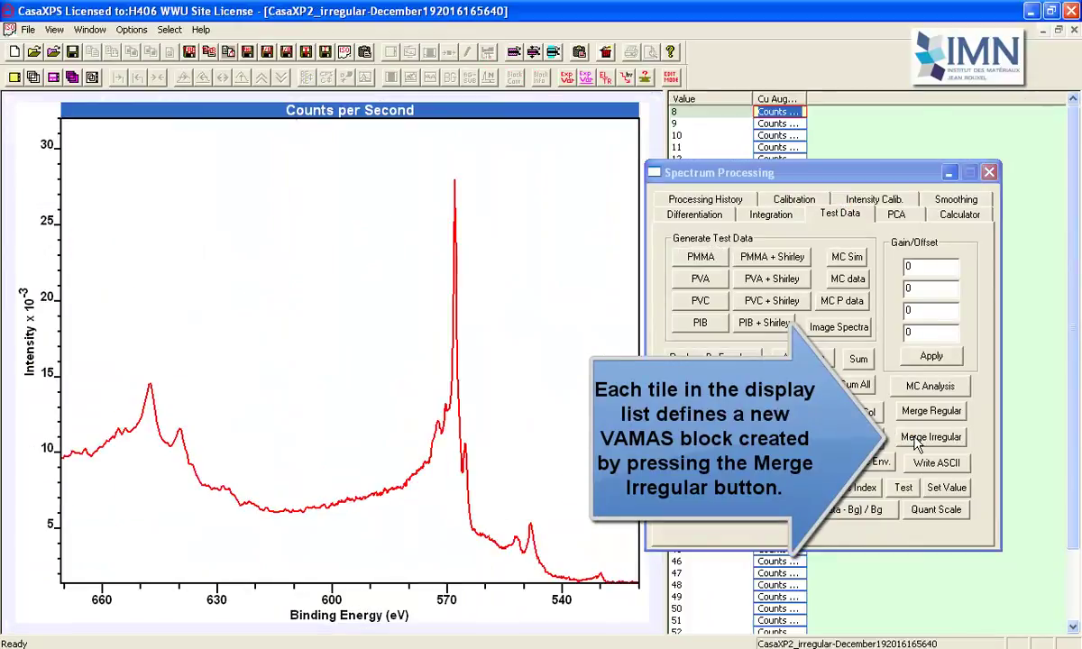
drag(913, 171, 989, 210)
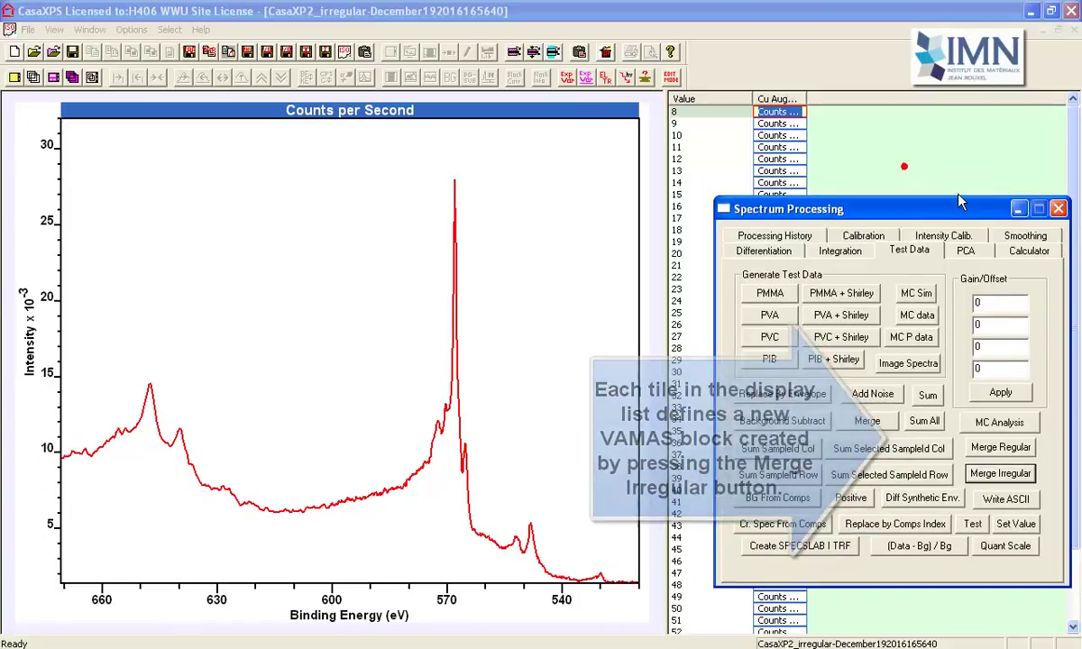
Step: Overlay all merged Auger spectra in one tile and colour them using the Display Spectrum use Scale option
click(792, 99)
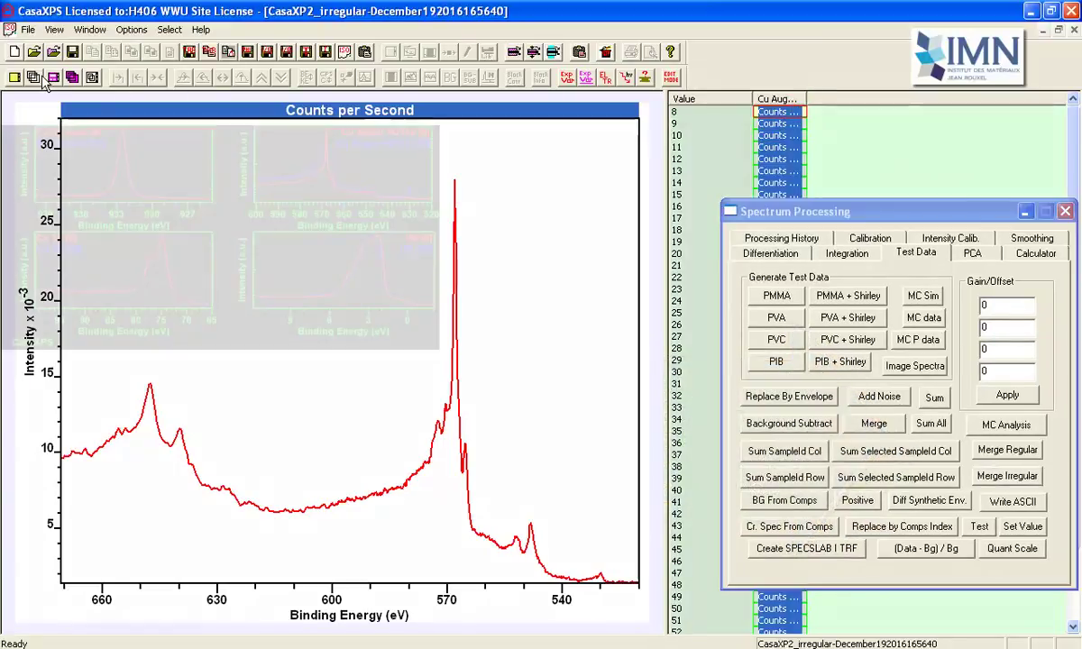
click(33, 77)
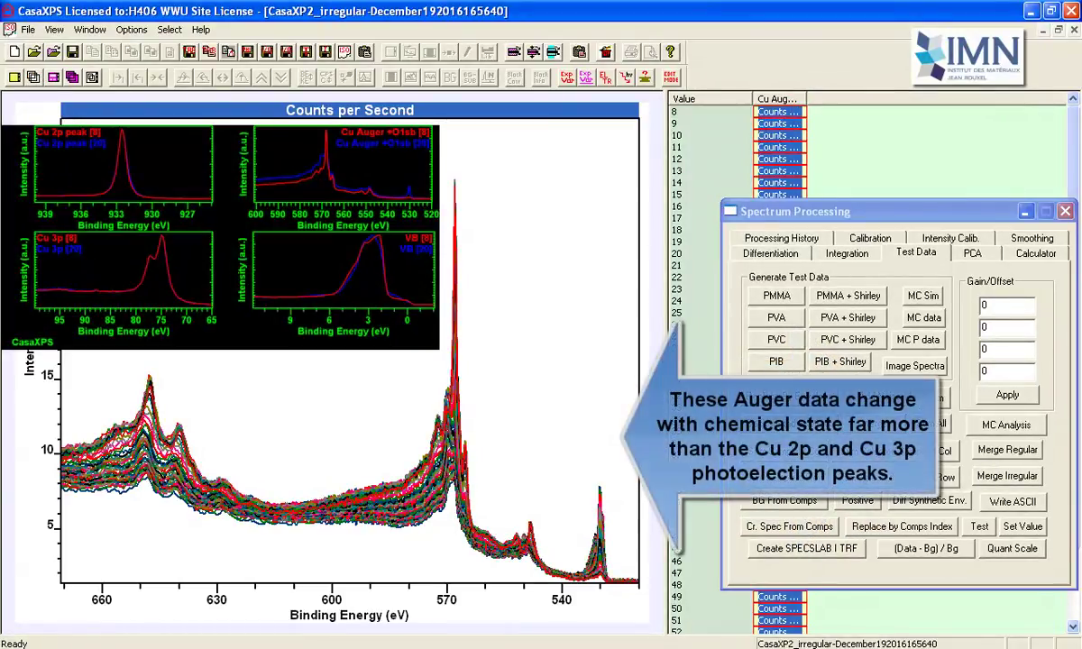
click(407, 52)
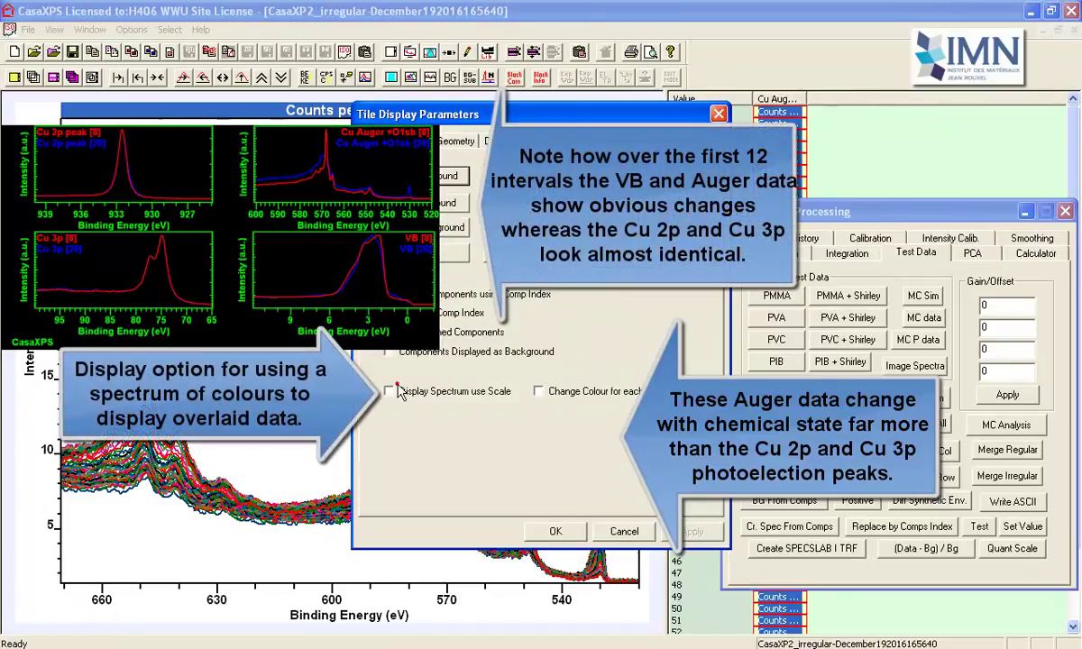
click(388, 392)
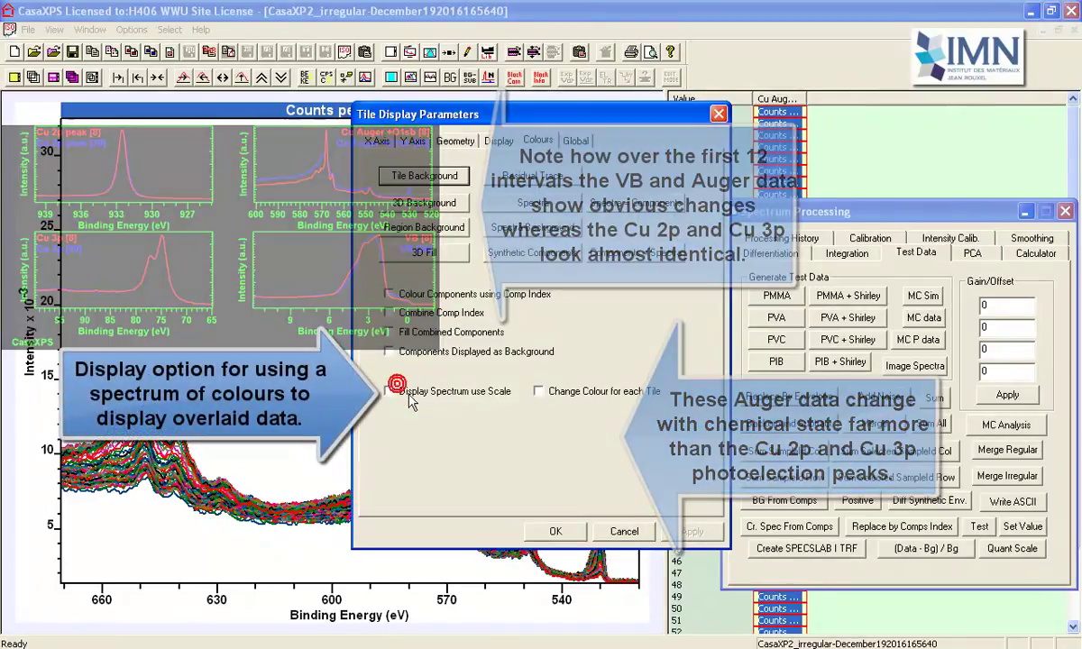
click(552, 532)
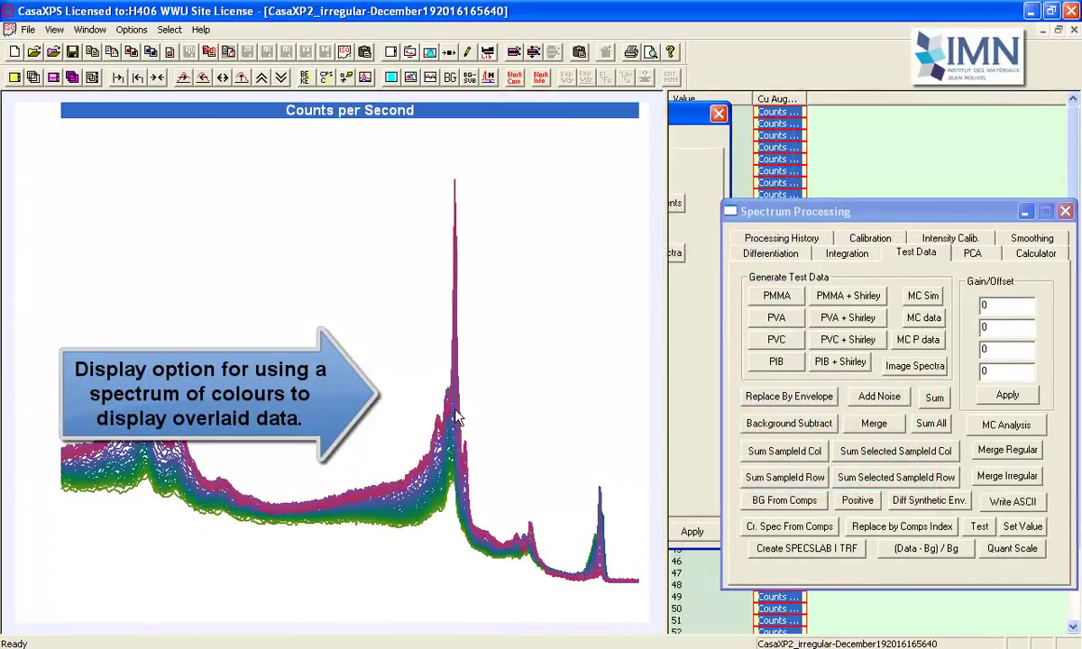
drag(408, 168, 501, 577)
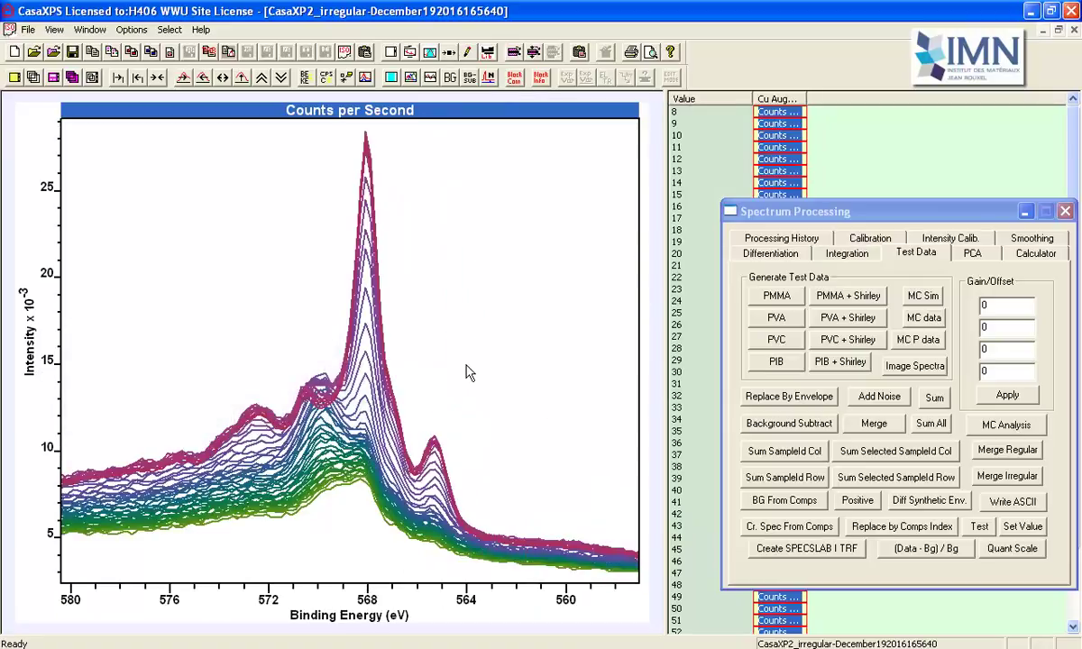
Step: Generate PCA abstract factors limited to 10 to examine their O 1s and main Cu Auger shapes, and reset the processing
click(988, 257)
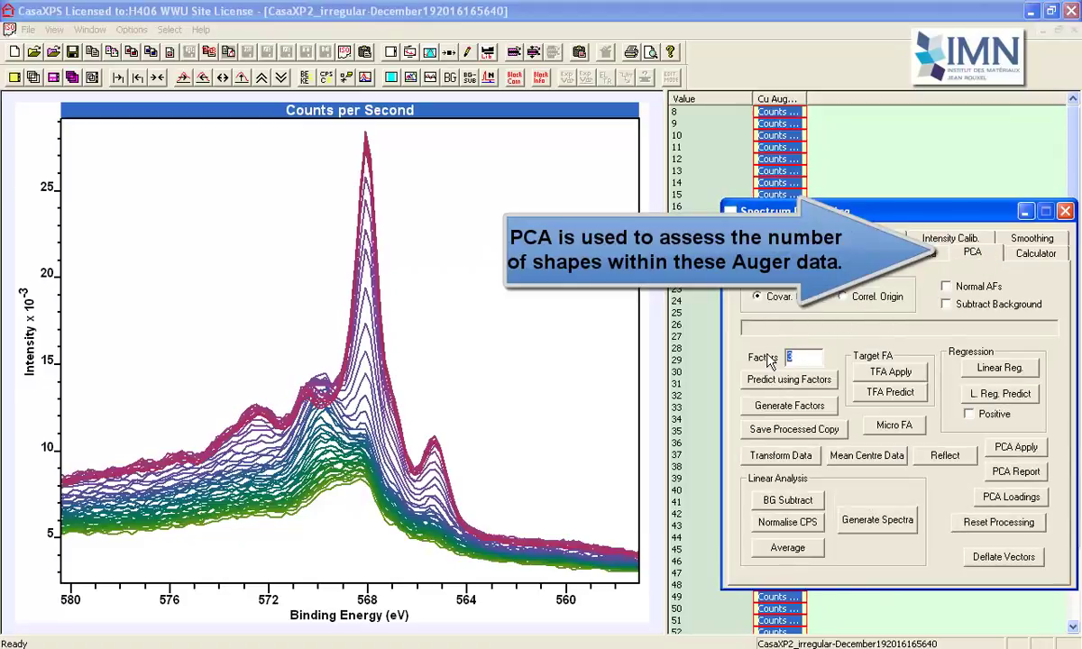
click(765, 408)
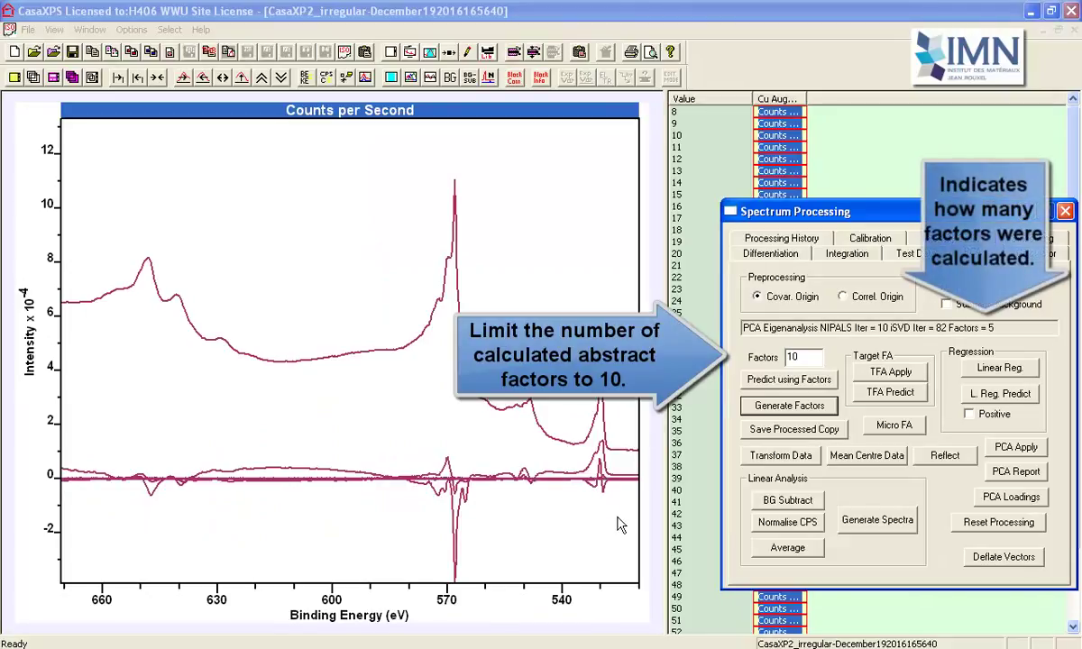
drag(607, 510, 582, 438)
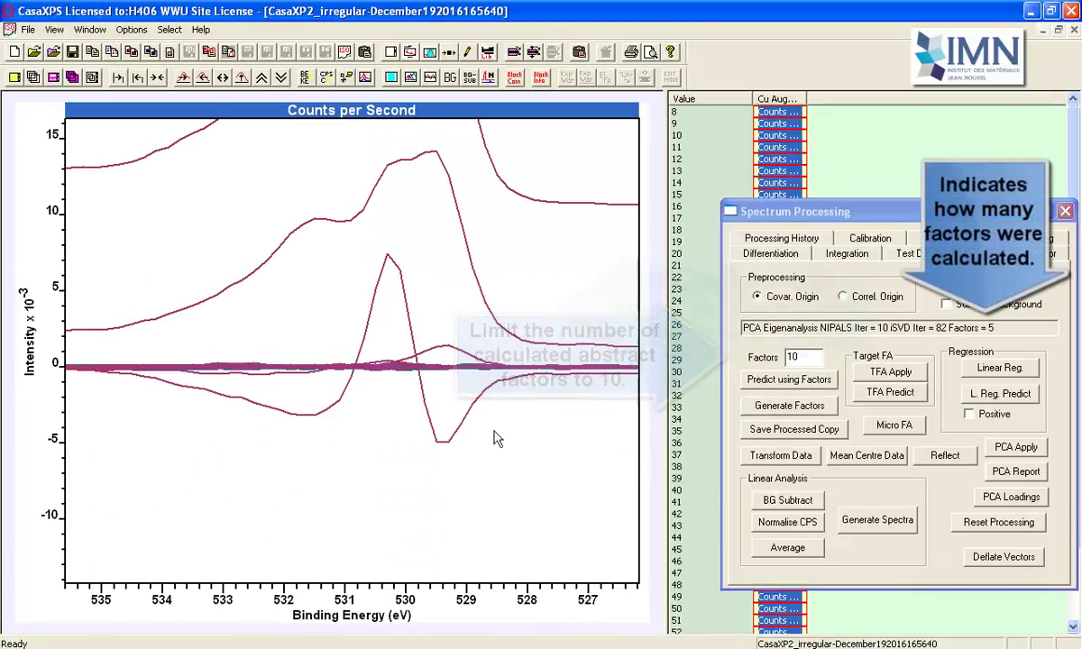
click(161, 78)
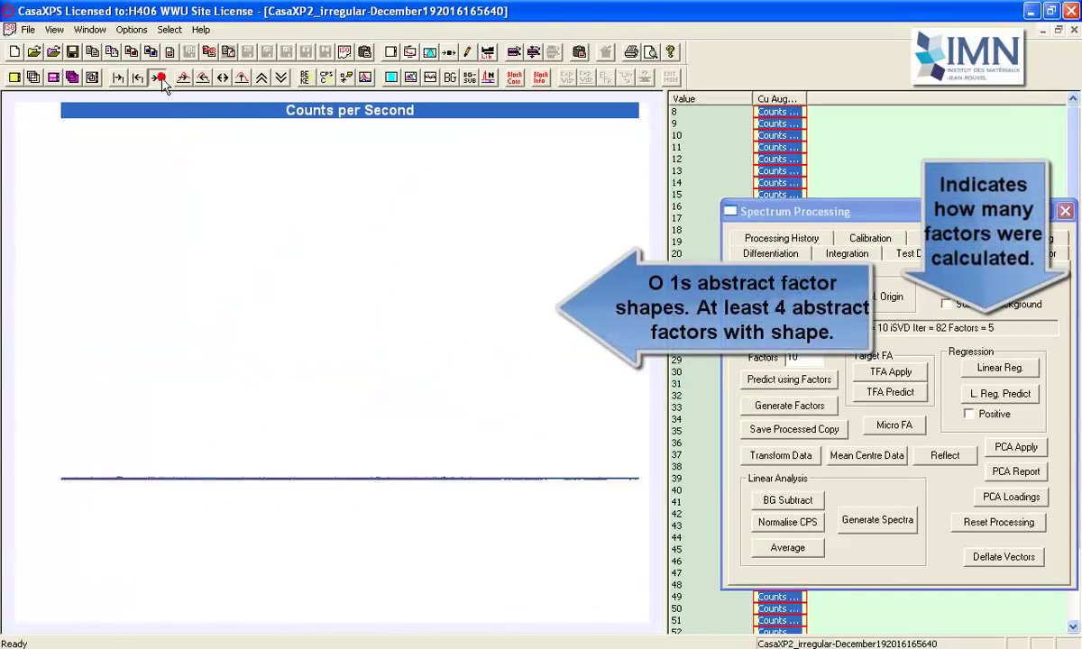
drag(381, 427, 537, 564)
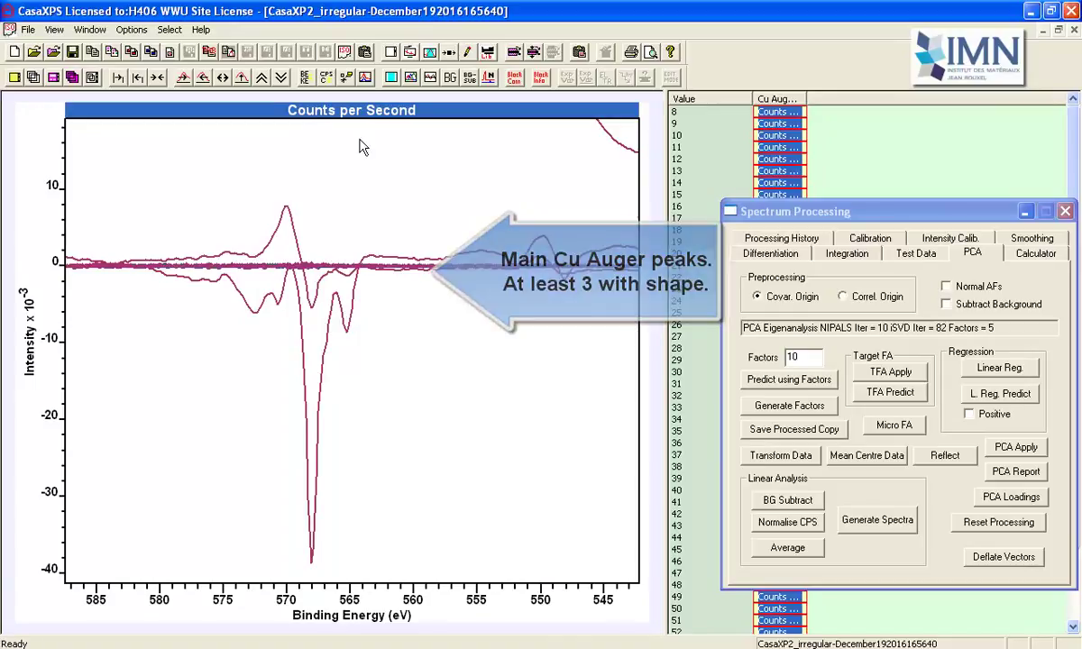
click(158, 78)
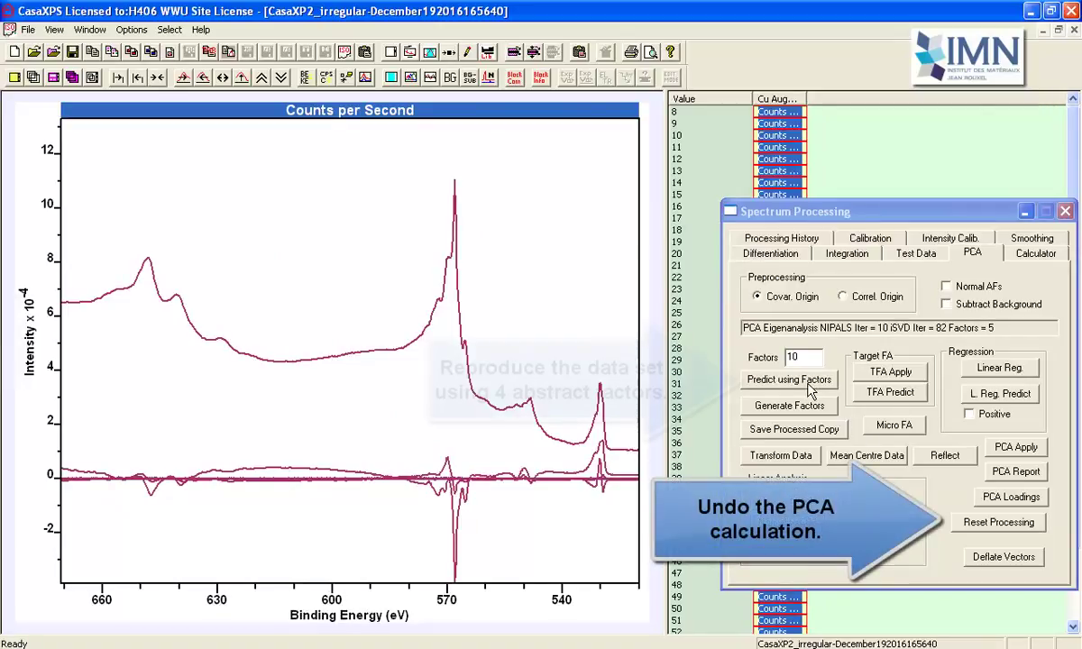
click(992, 523)
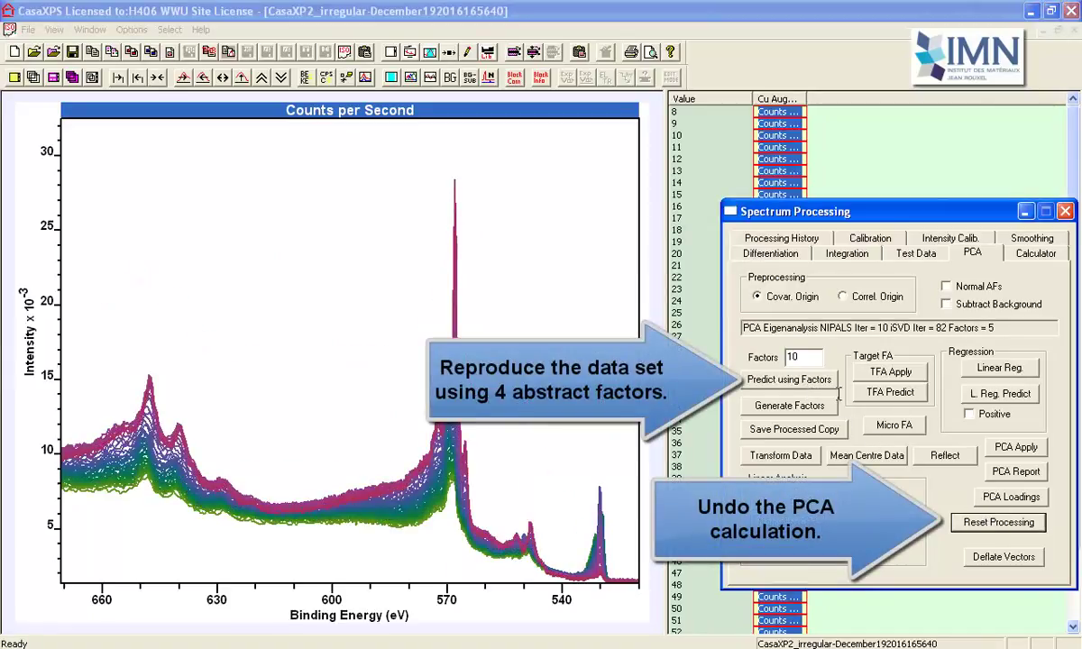
Step: Reproduce the Auger data set by PCA using 4 factors and save a copy containing processed data only
click(764, 379)
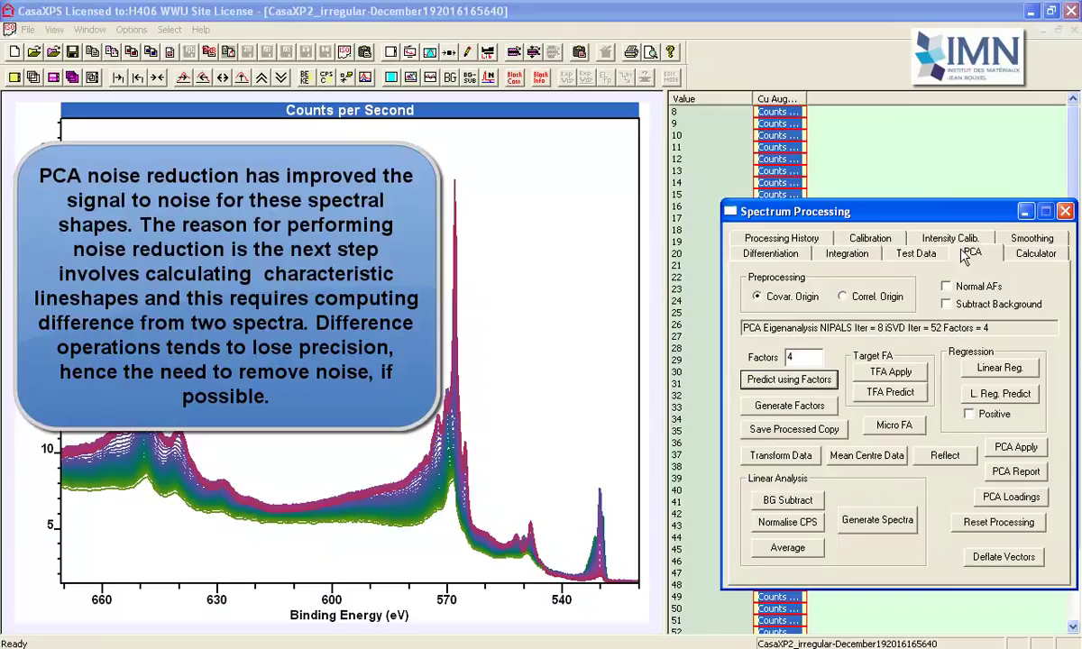
click(811, 430)
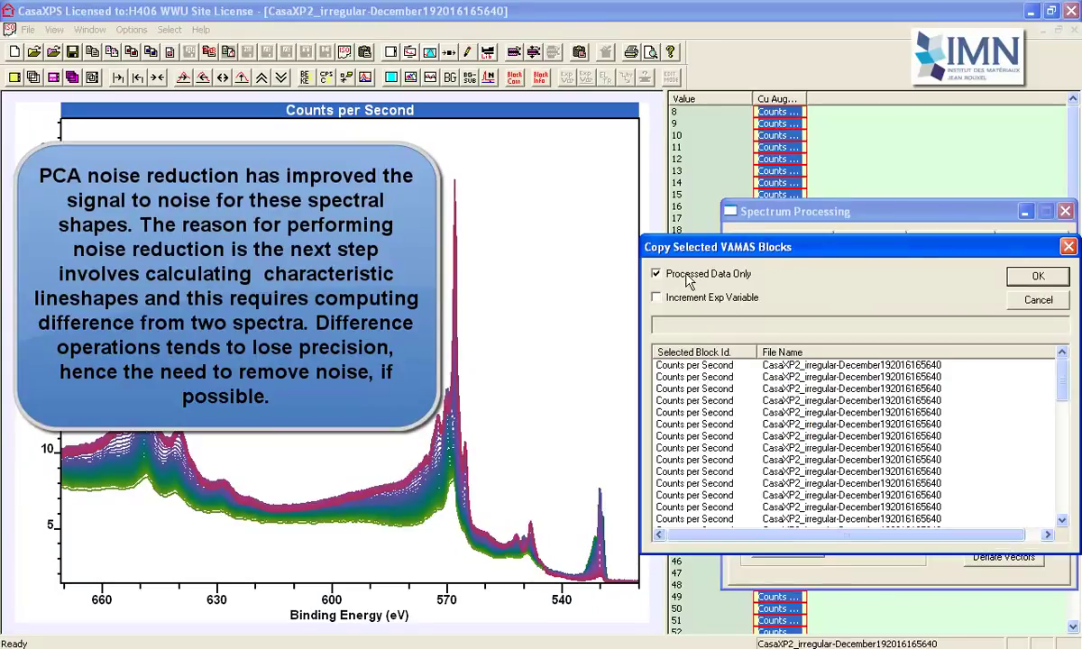
key(Return)
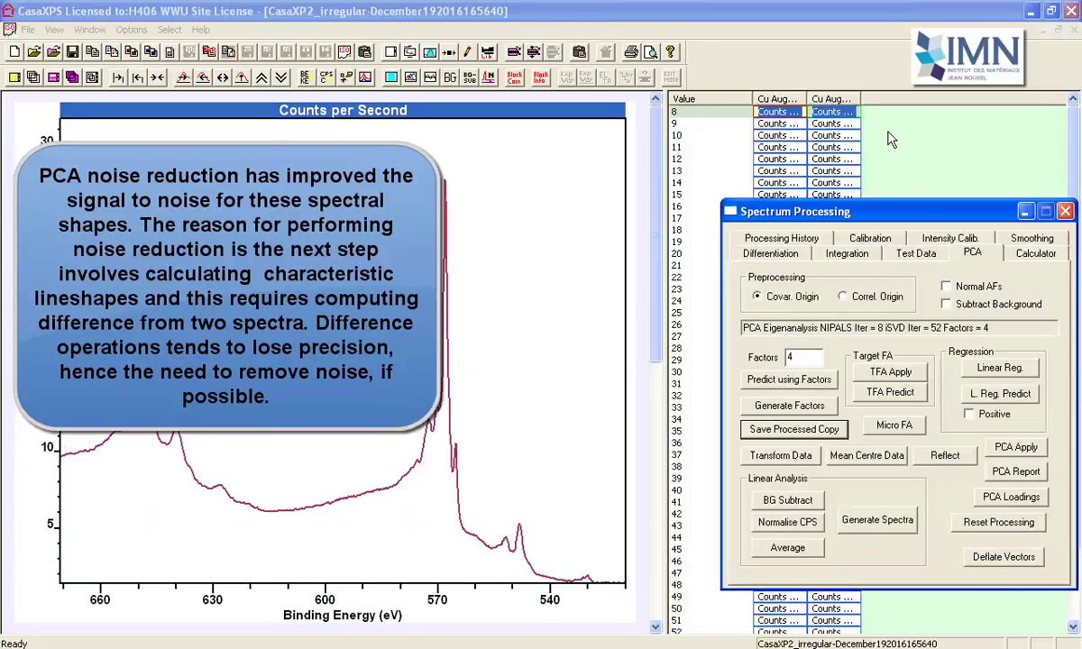
Step: Overlay all spectra in the first Cu Auger column and reset their PCA processing to restore the raw data
click(780, 99)
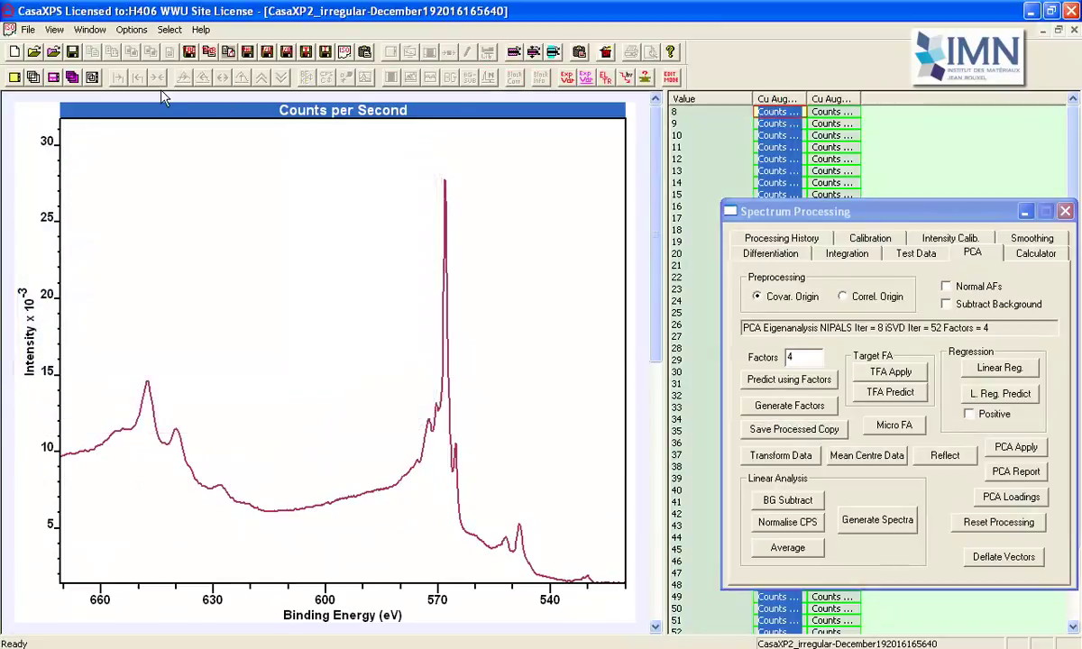
click(33, 77)
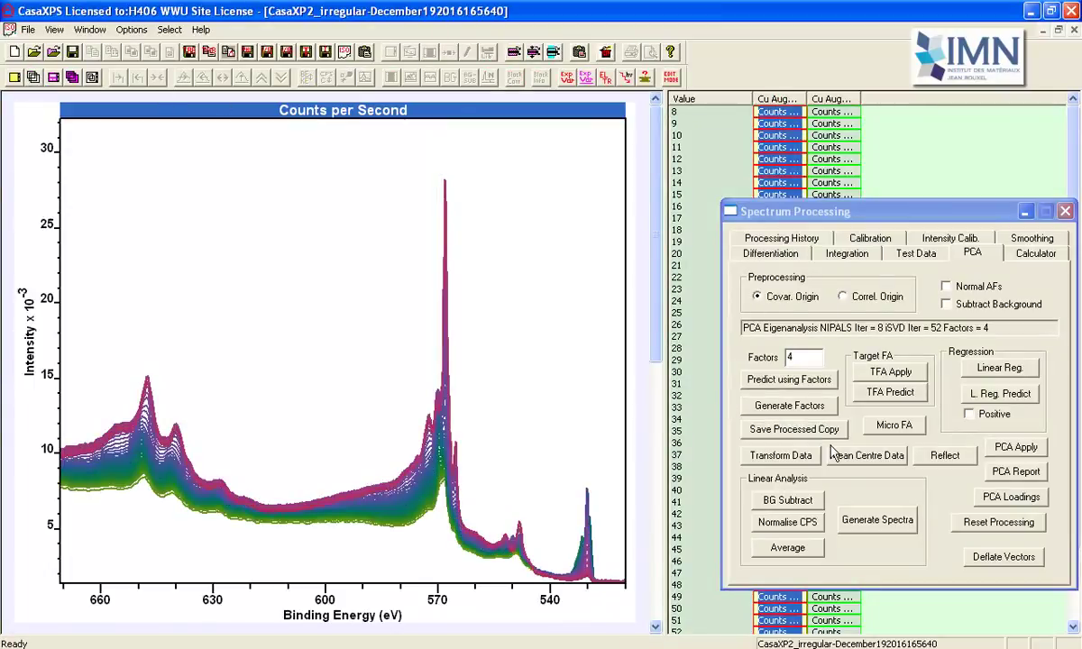
click(979, 523)
Step: Display each raw spectrum overlaid with its noise-reduced copy, row by row, and compare their Auger and O 1s peaks up close
drag(775, 212, 793, 266)
click(689, 230)
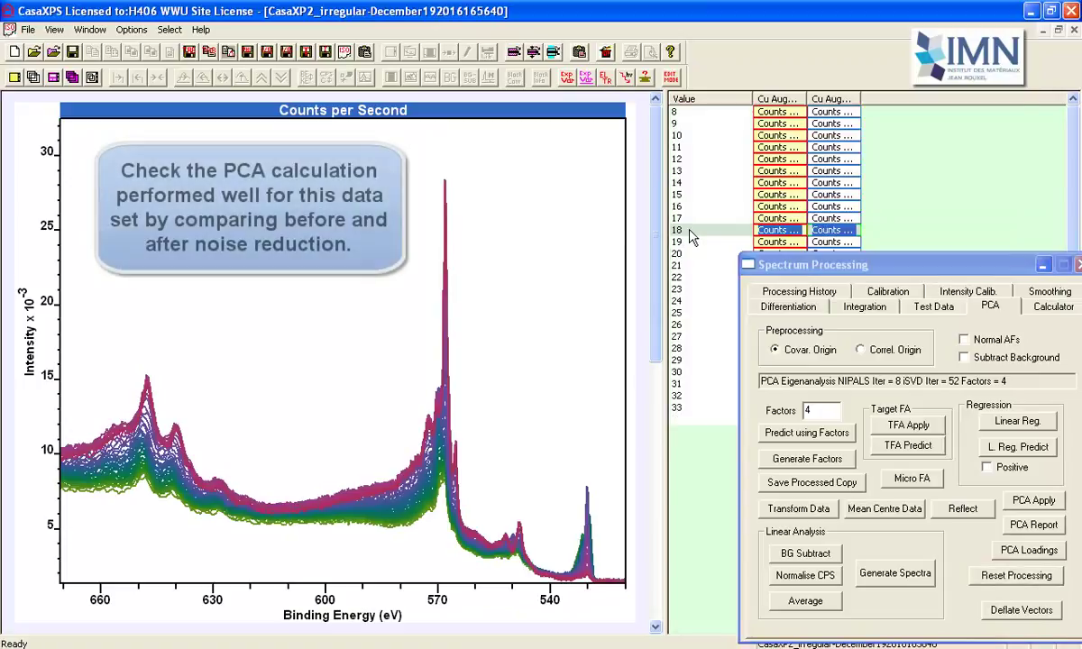
click(92, 78)
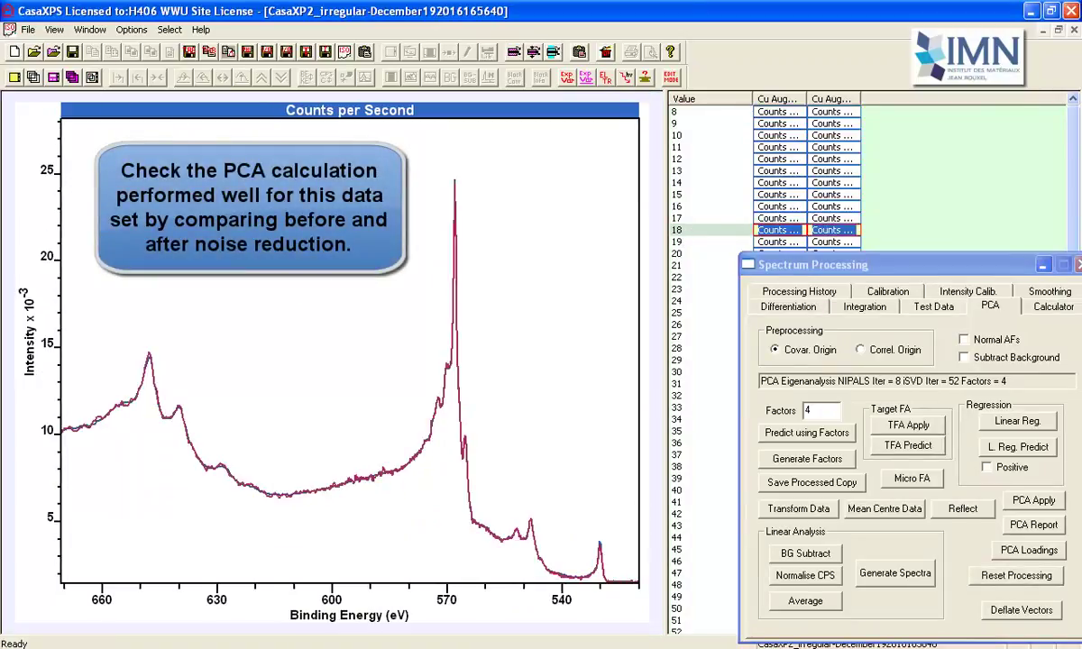
drag(394, 152, 490, 532)
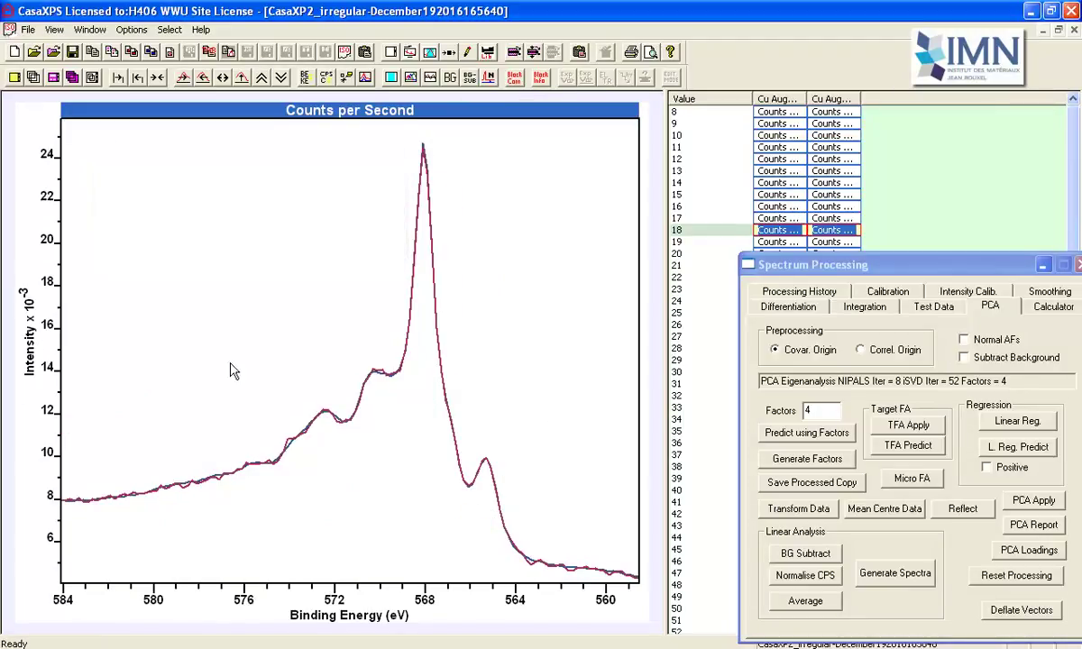
drag(135, 476, 266, 507)
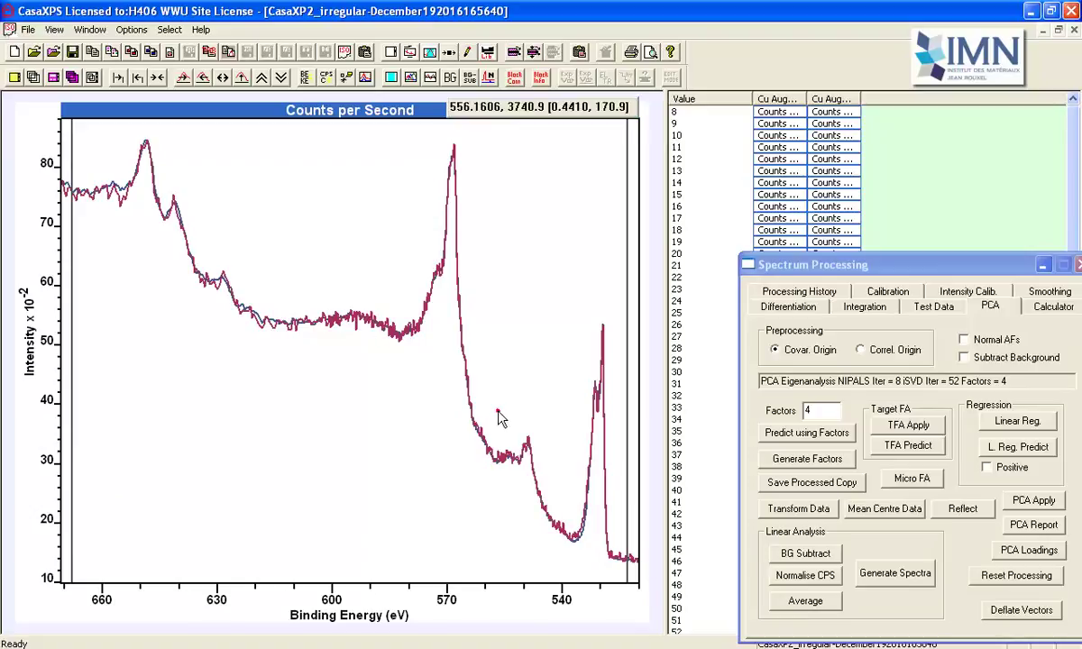
drag(496, 412, 627, 572)
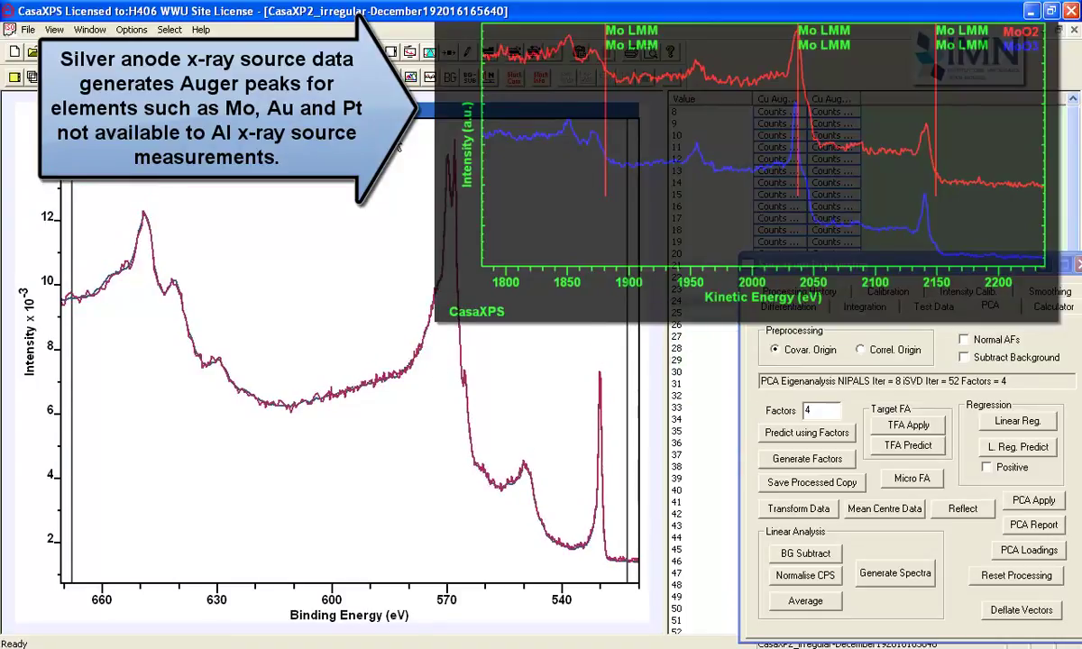
drag(366, 125, 551, 556)
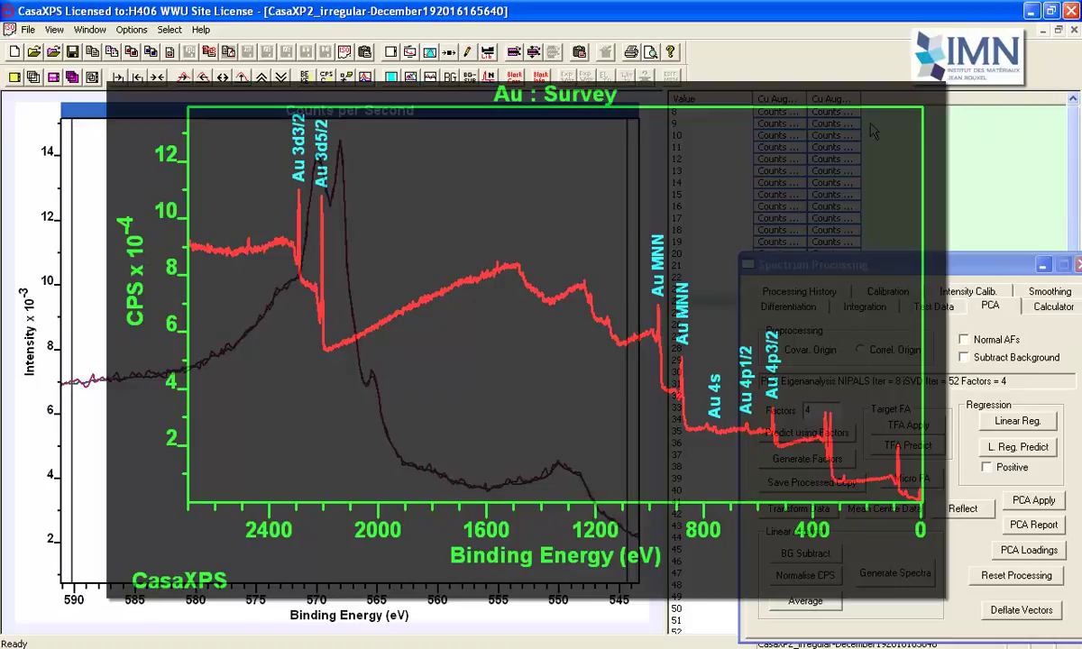
Step: Overlay the noise-reduced Cu Auger spectra of rows 8 and 24 in one tile
drag(856, 264, 981, 348)
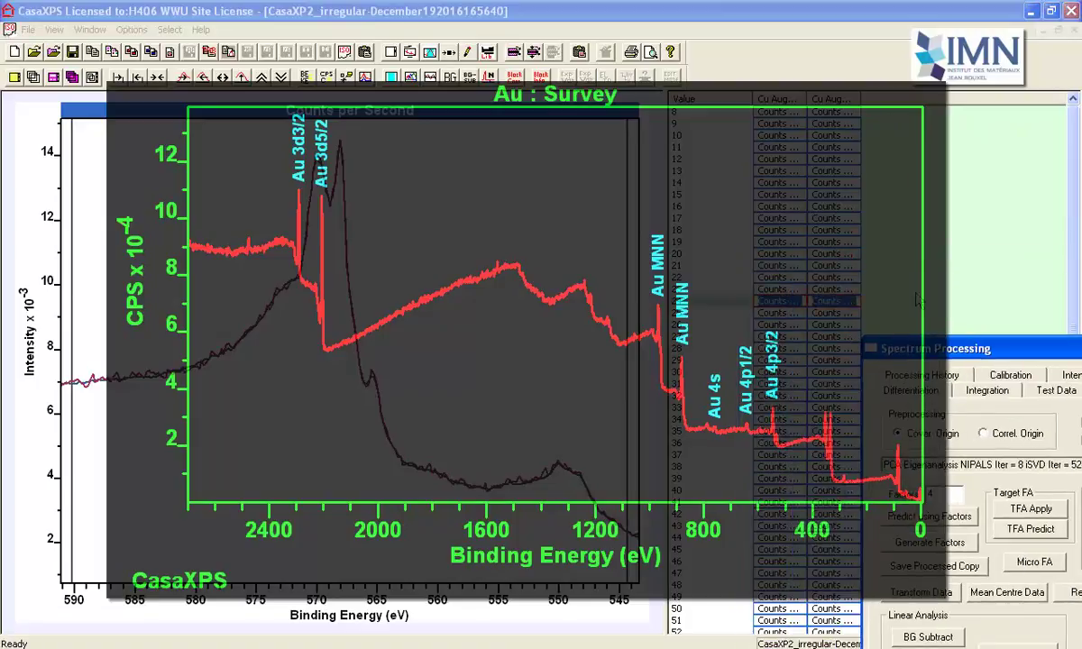
click(842, 117)
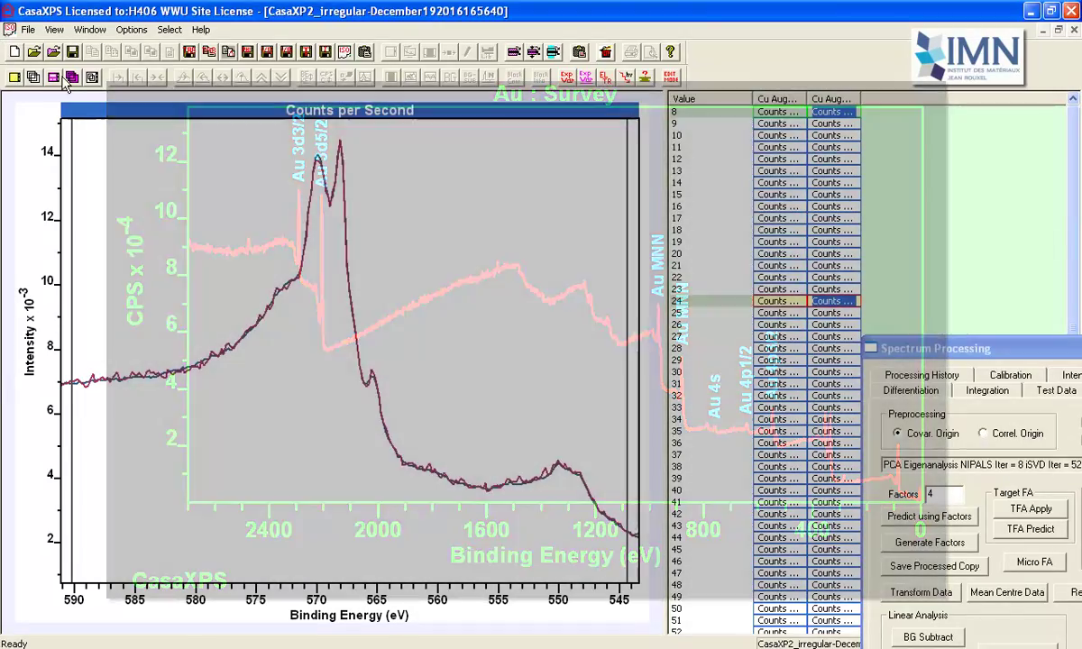
click(73, 78)
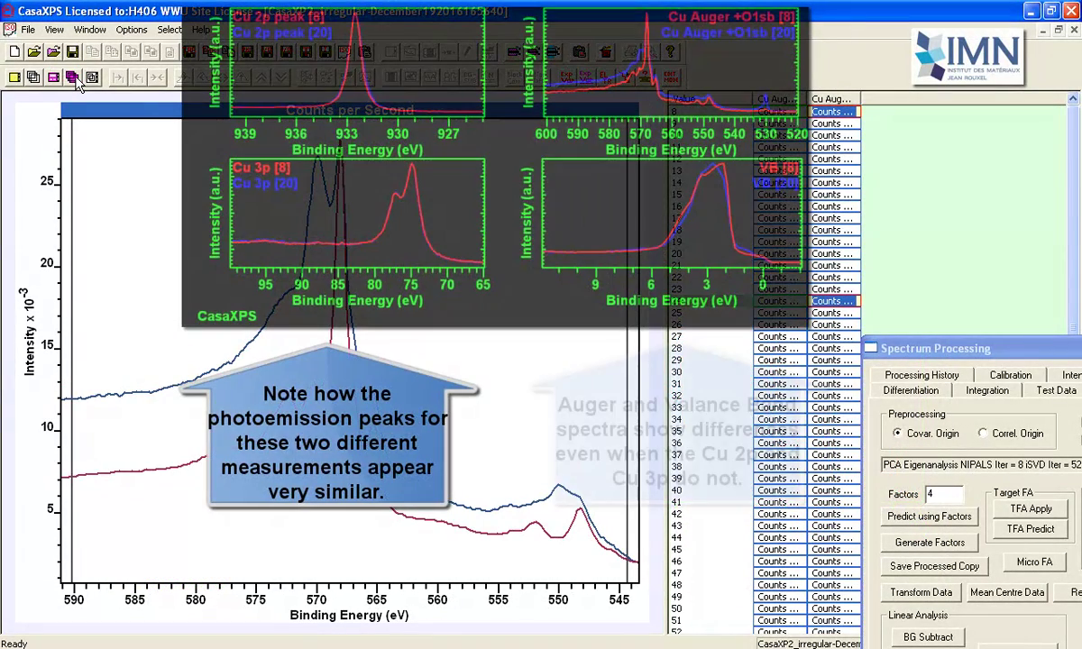
Step: Create a sequence of difference spectra from the two overlaid spectra with the calculator factor set to 0.1
drag(942, 354, 762, 175)
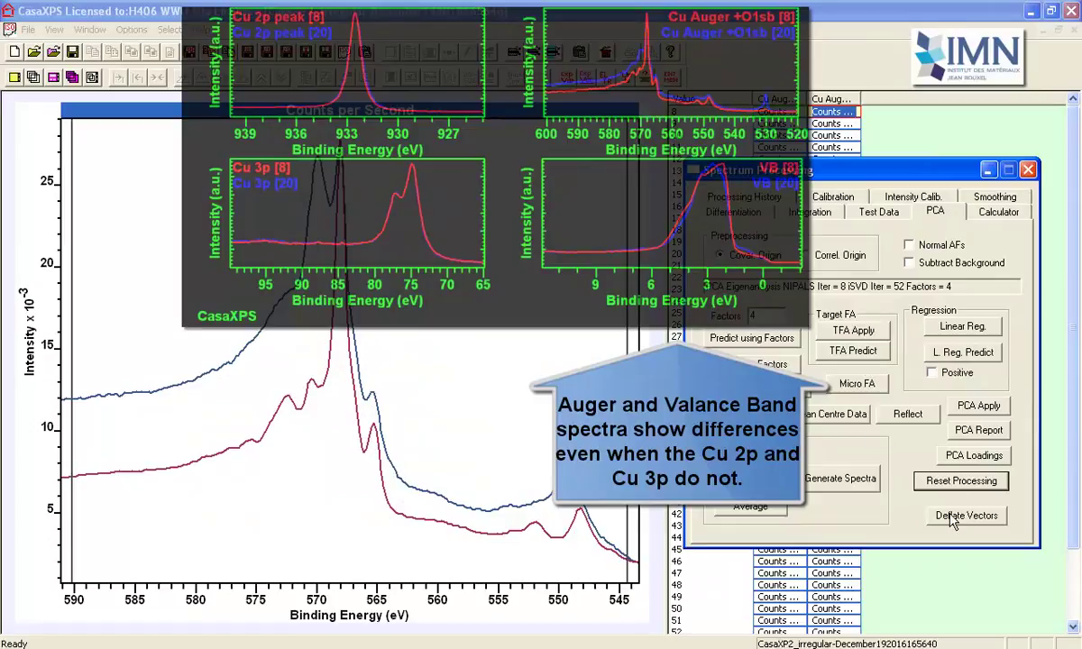
click(984, 212)
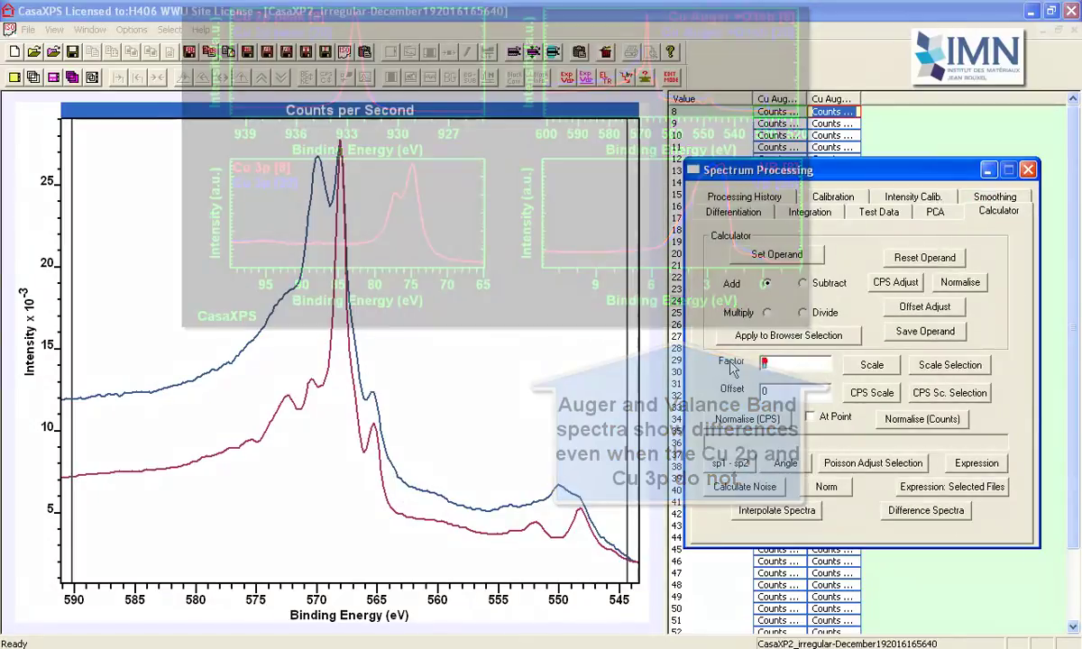
click(765, 360)
text(0.1)
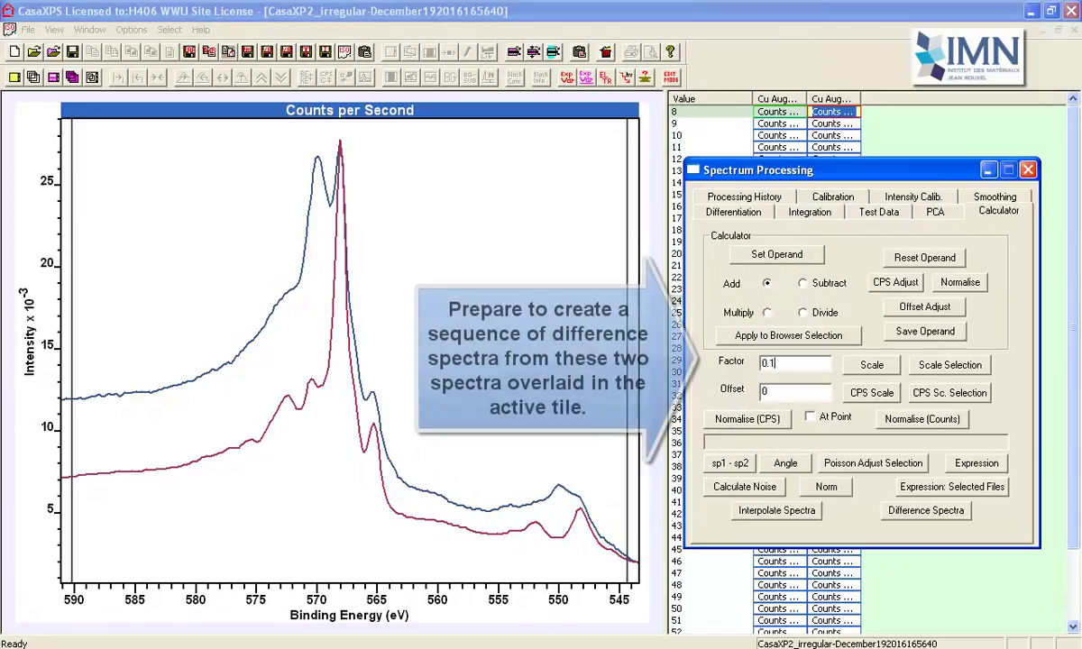
click(902, 512)
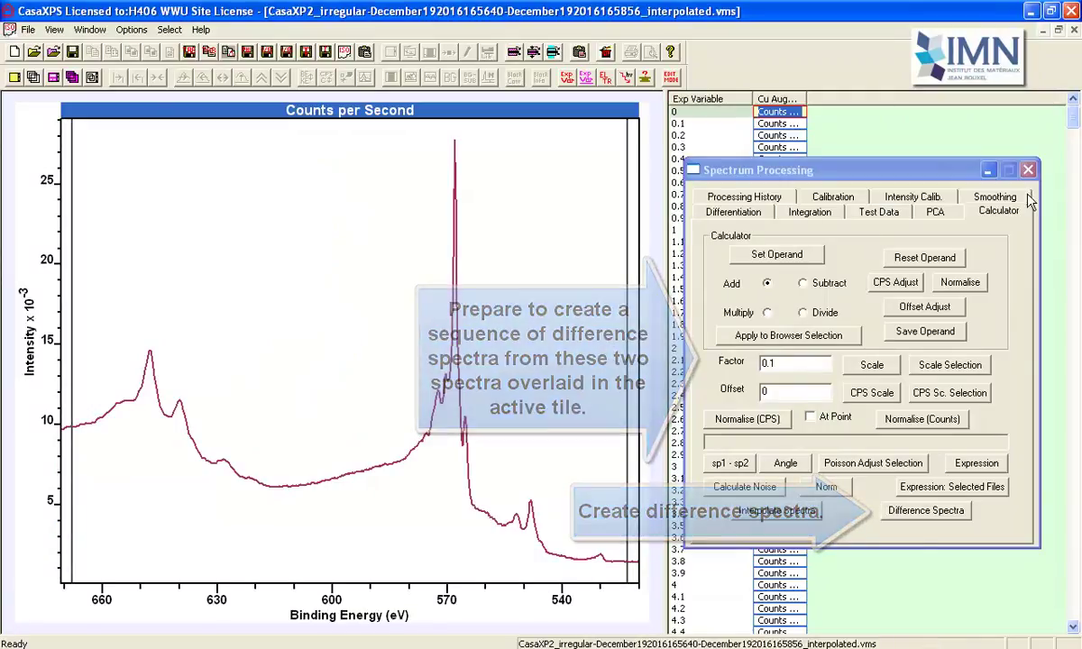
click(1028, 170)
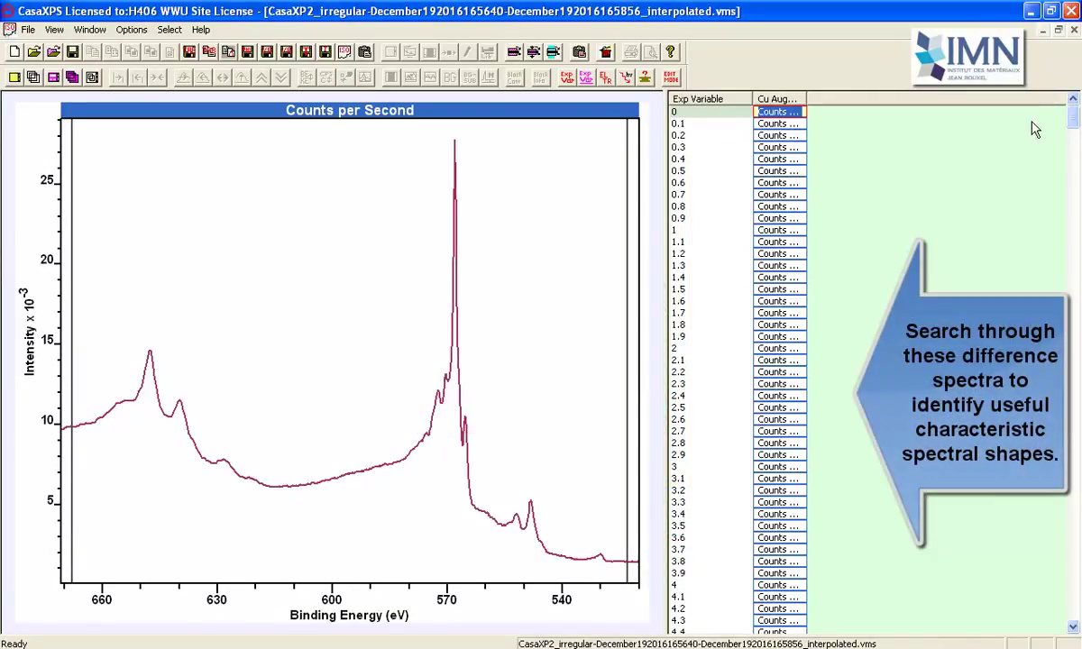
Step: Search through the difference spectra from Exp Variable 100 downwards for a characteristic Auger shape, using the O 1s peak as a guide
drag(1076, 126, 1076, 623)
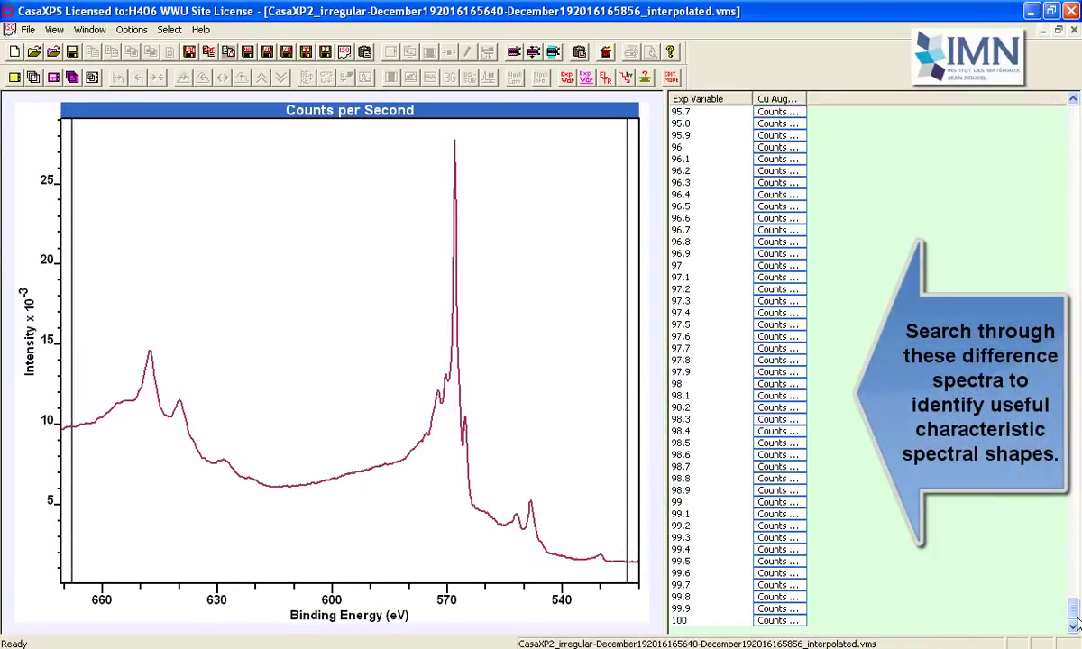
click(791, 621)
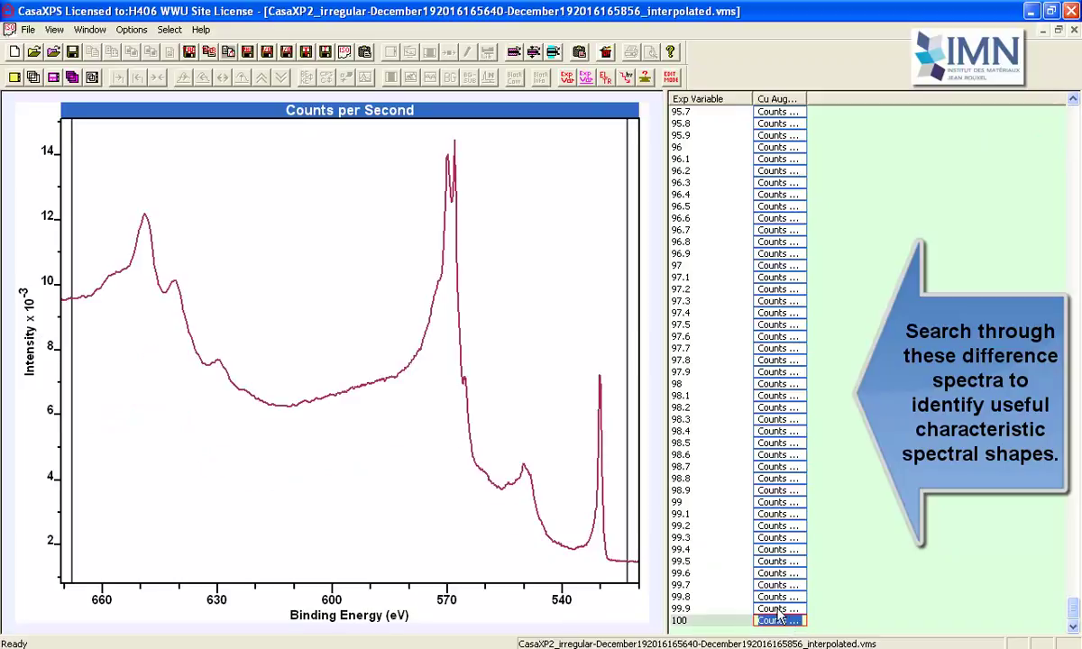
click(777, 612)
key(Up)
key(Up)
key(Up)
key(Up)
key(Up)
key(Up)
key(Up)
key(Up)
key(Up)
key(Up)
key(Up)
key(Up)
key(Up)
key(Up)
key(Up)
key(Up)
key(Up)
key(Up)
key(Up)
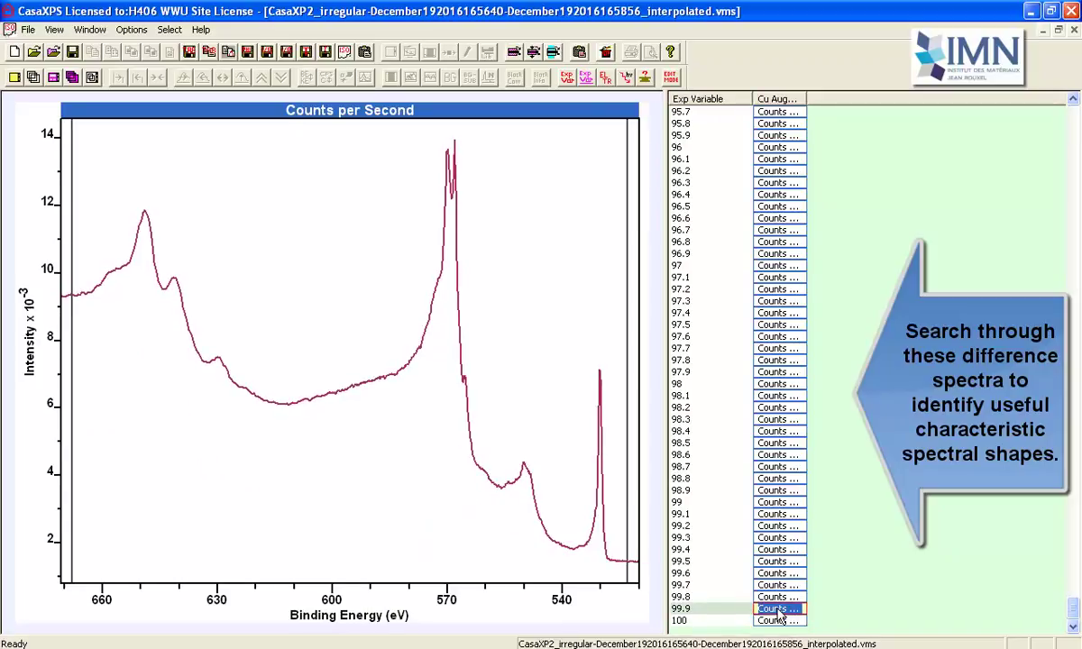
key(Up)
key(Up)
key(Up)
key(Up)
key(Up)
key(Up)
key(Up)
key(Up)
key(Up)
key(Up)
key(Up)
key(Up)
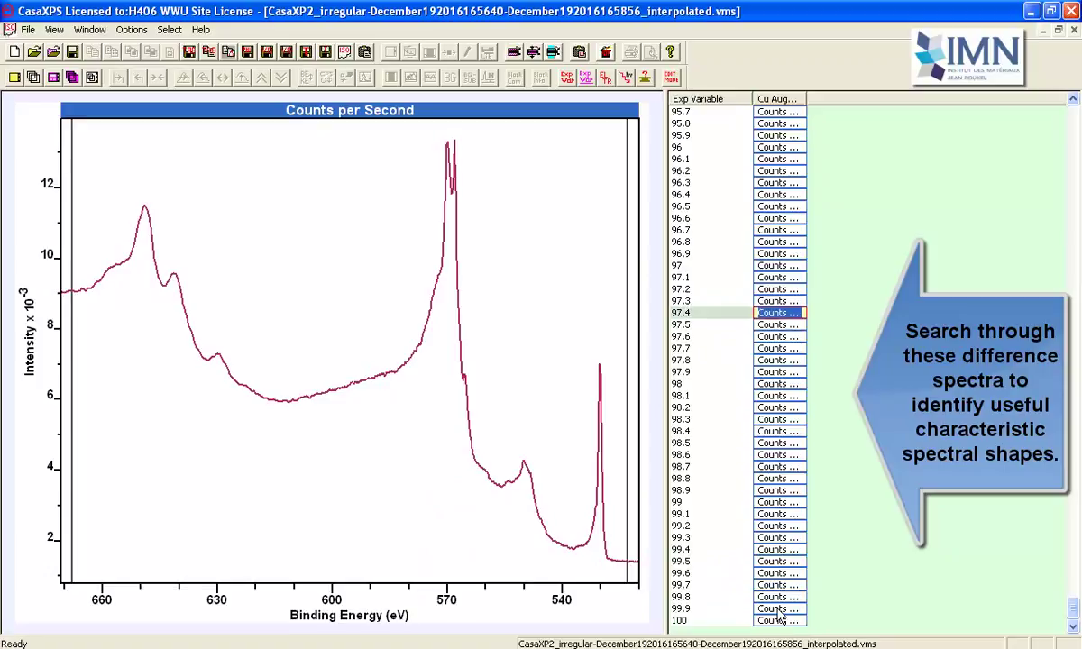
key(Up)
key(Up)
key(Up)
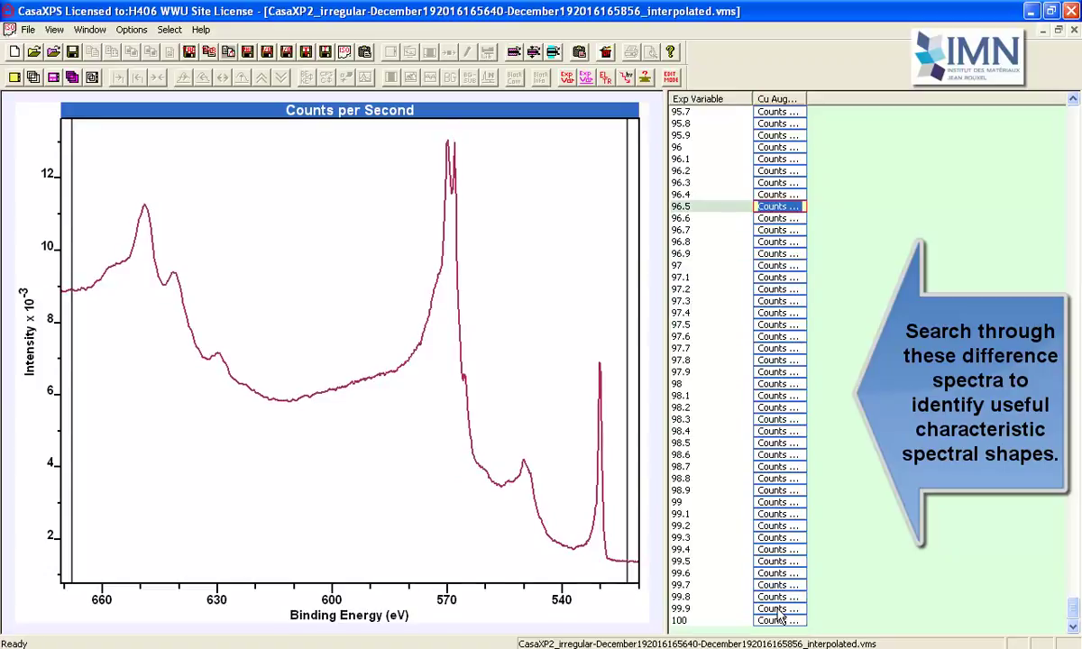
key(Down)
key(Down)
key(Down)
key(Down)
key(Down)
key(Down)
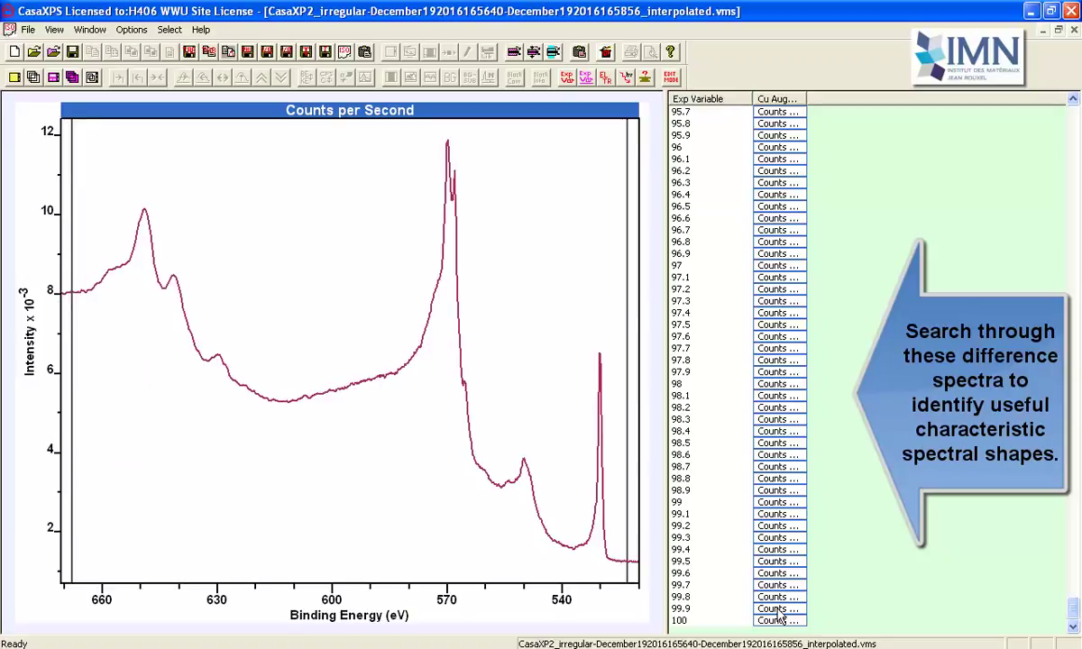
key(Up)
key(Up)
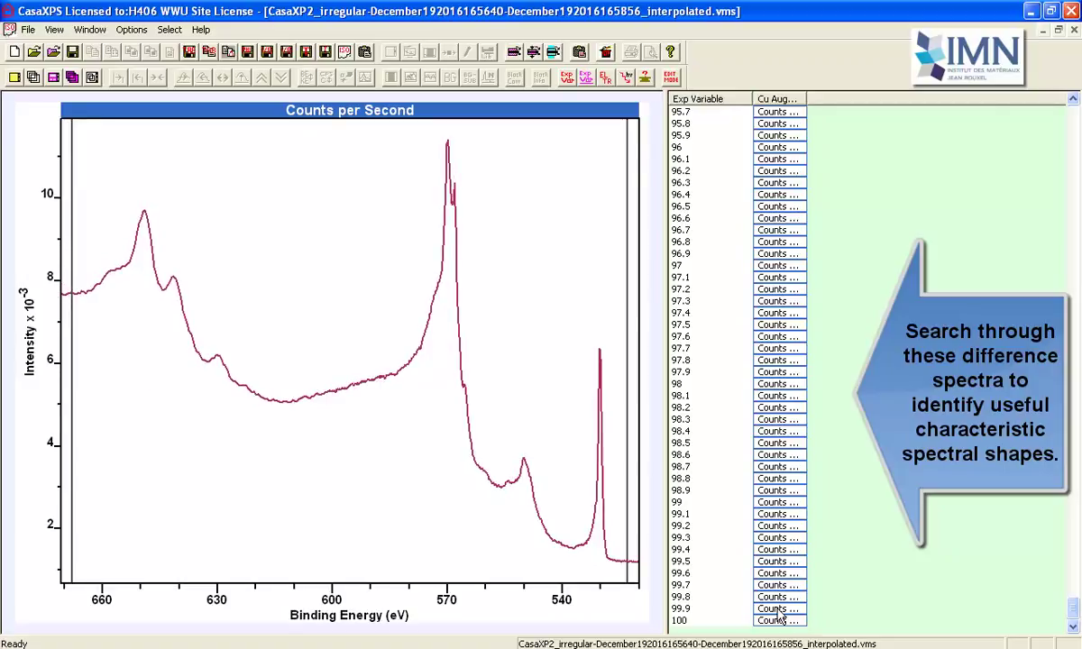
key(Down)
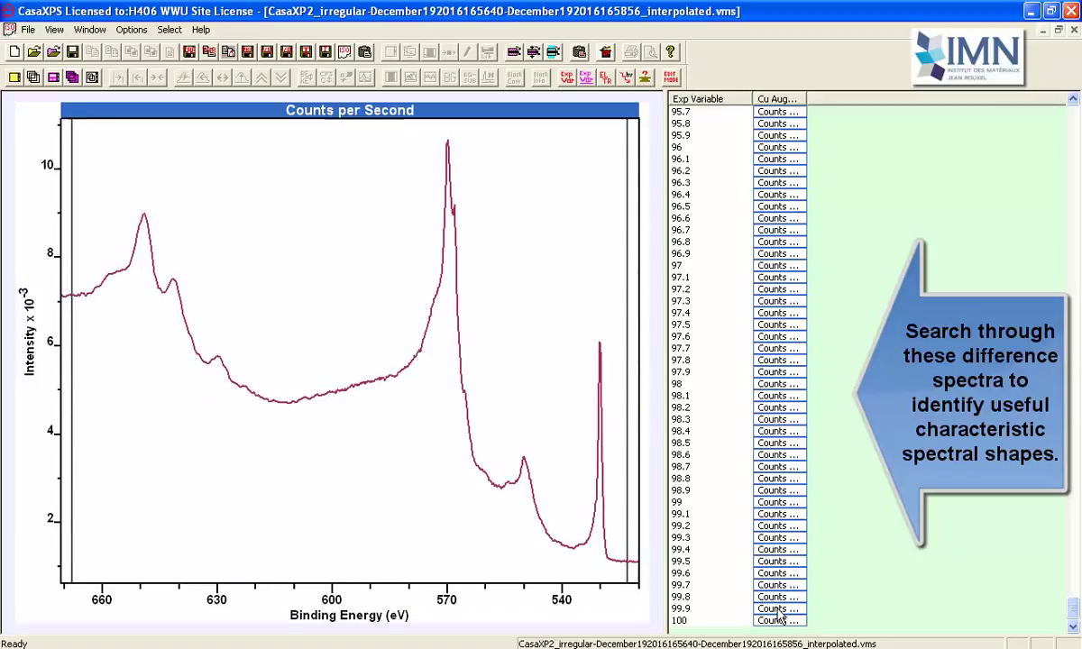
key(Down)
key(Down)
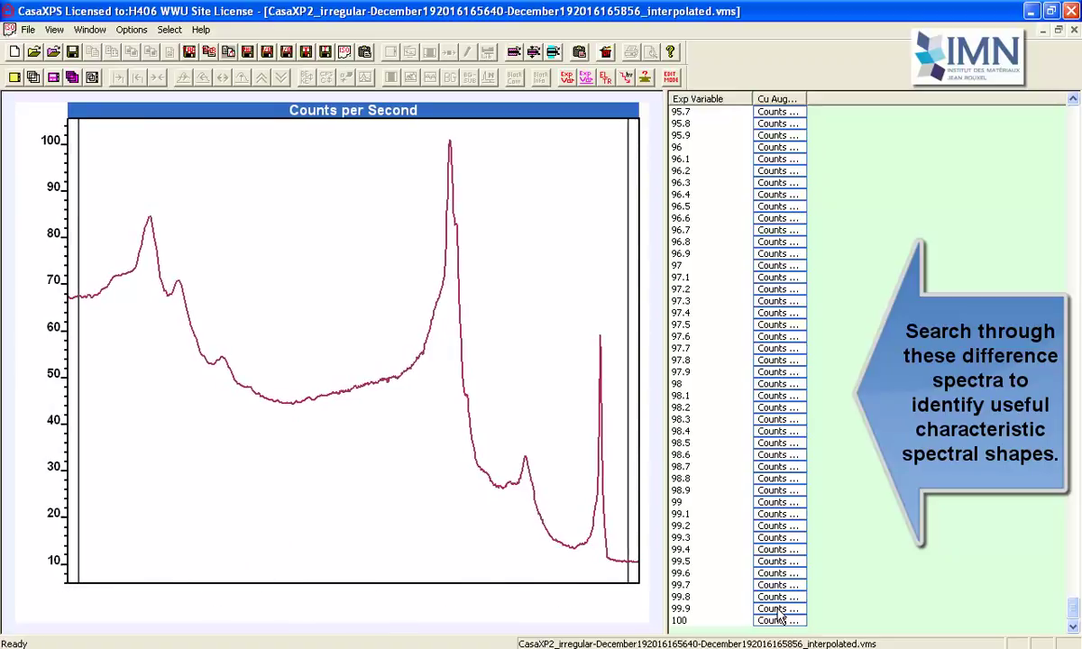
key(Down)
key(Down)
key(Down)
key(Down)
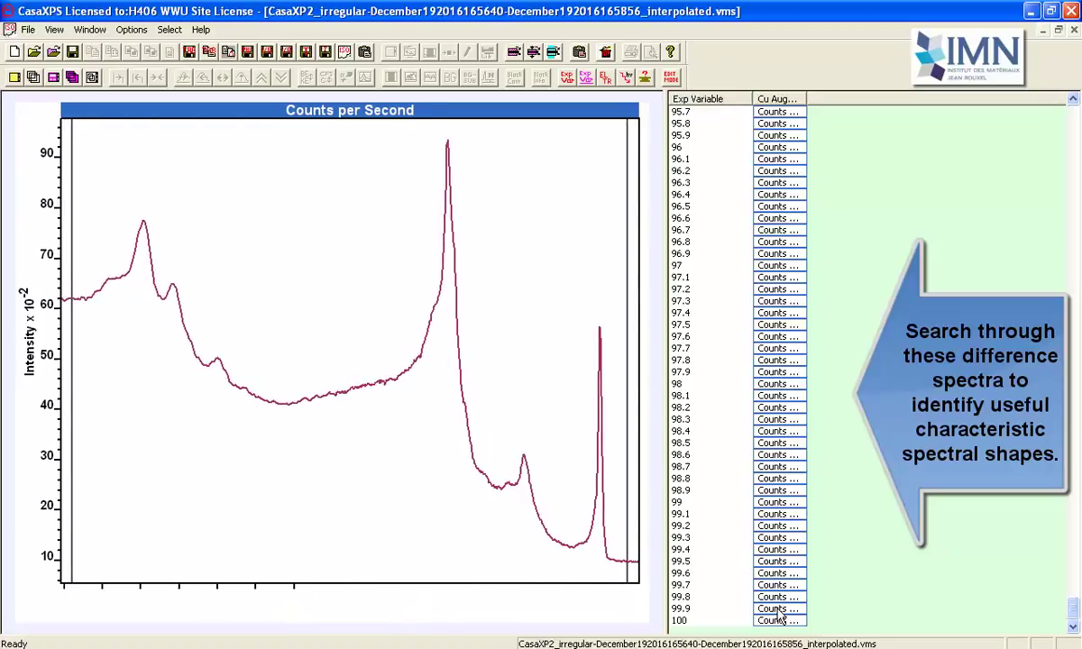
key(Down)
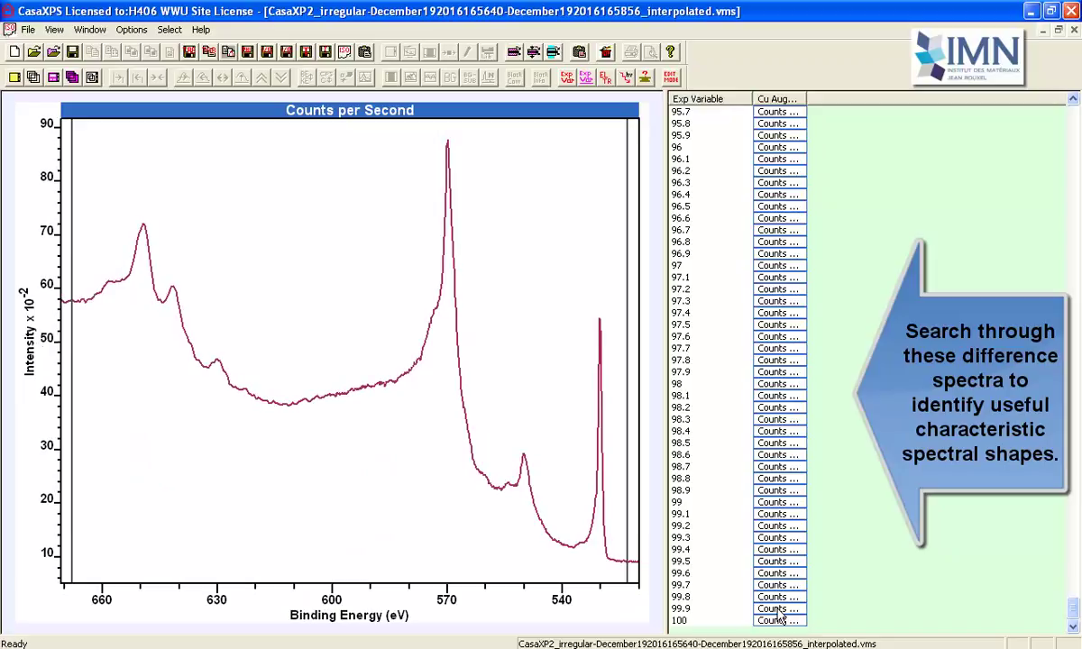
key(Down)
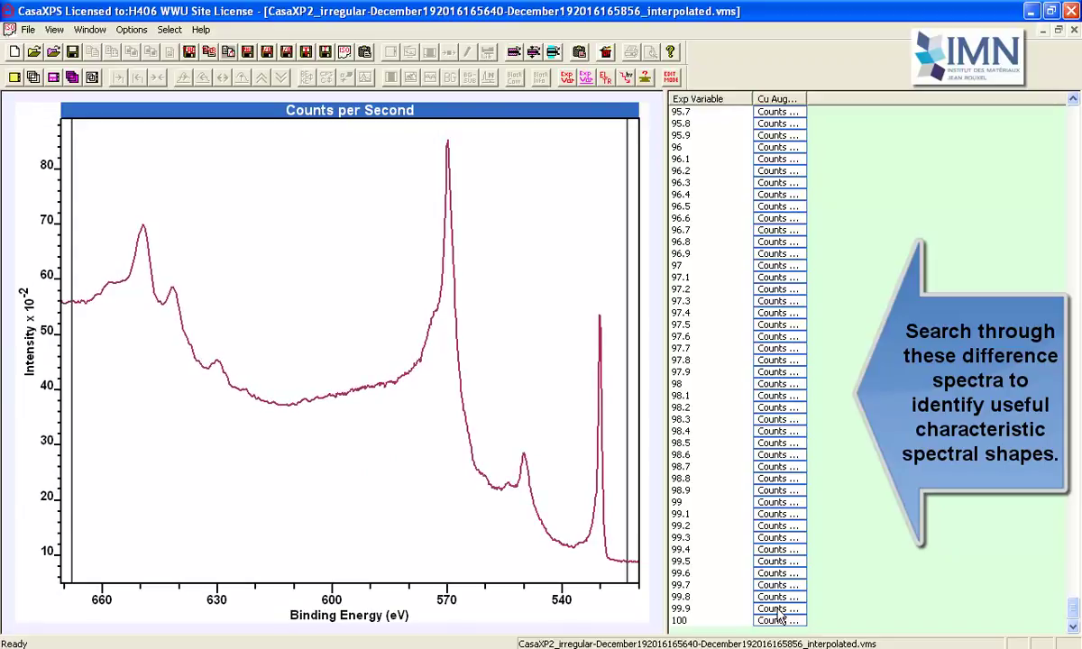
key(Down)
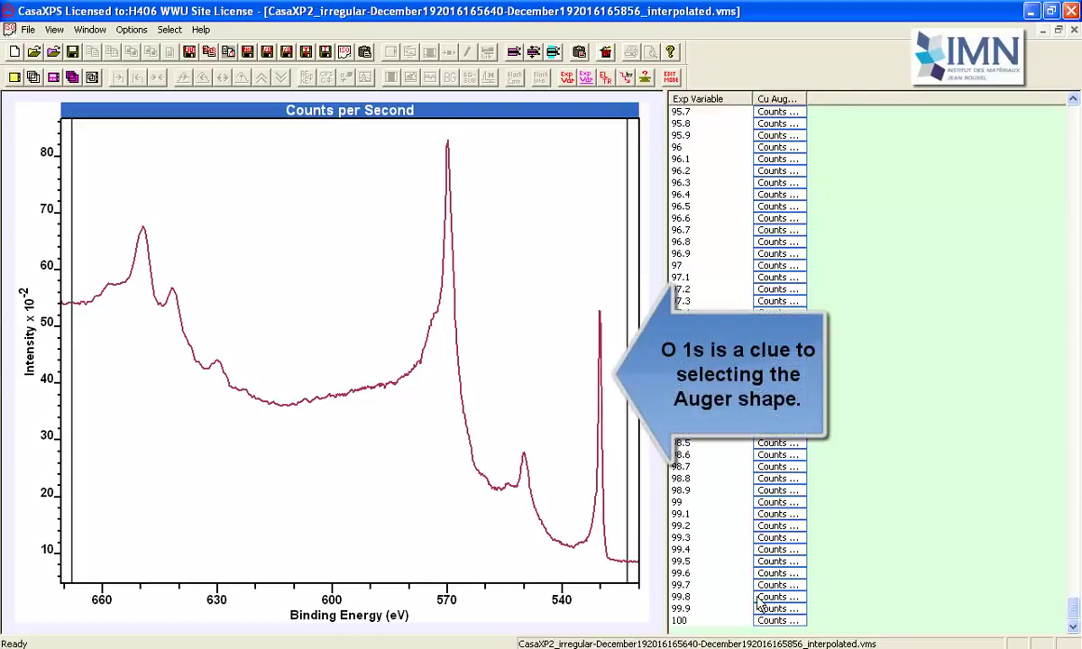
Step: Save a copy of the selected difference spectrum's VAMAS block with processed data only
click(429, 271)
click(449, 54)
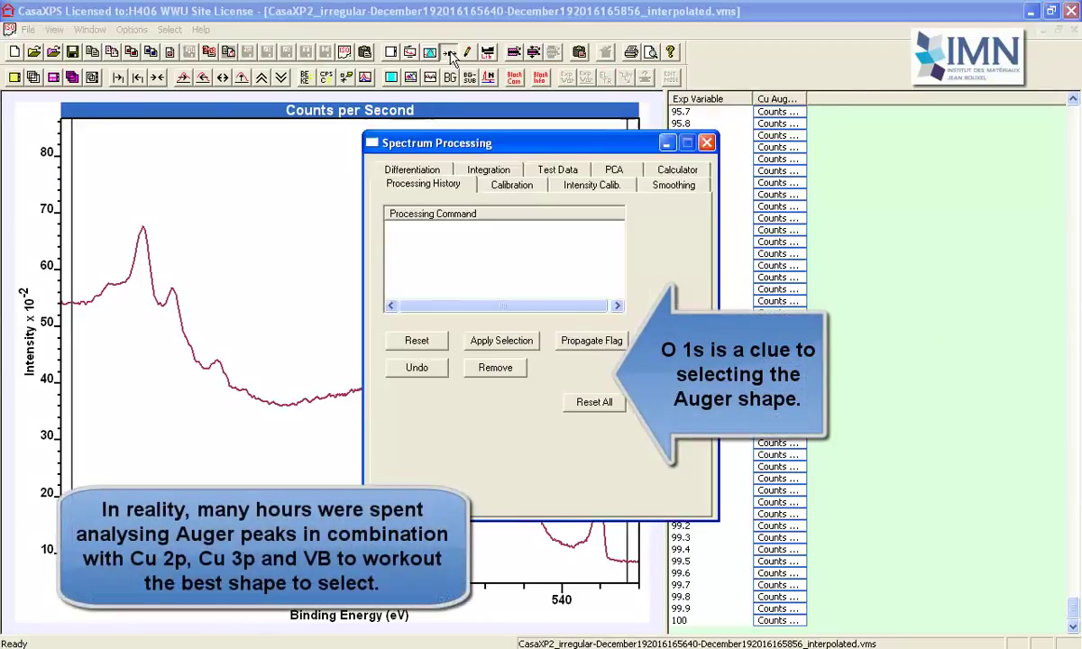
click(612, 172)
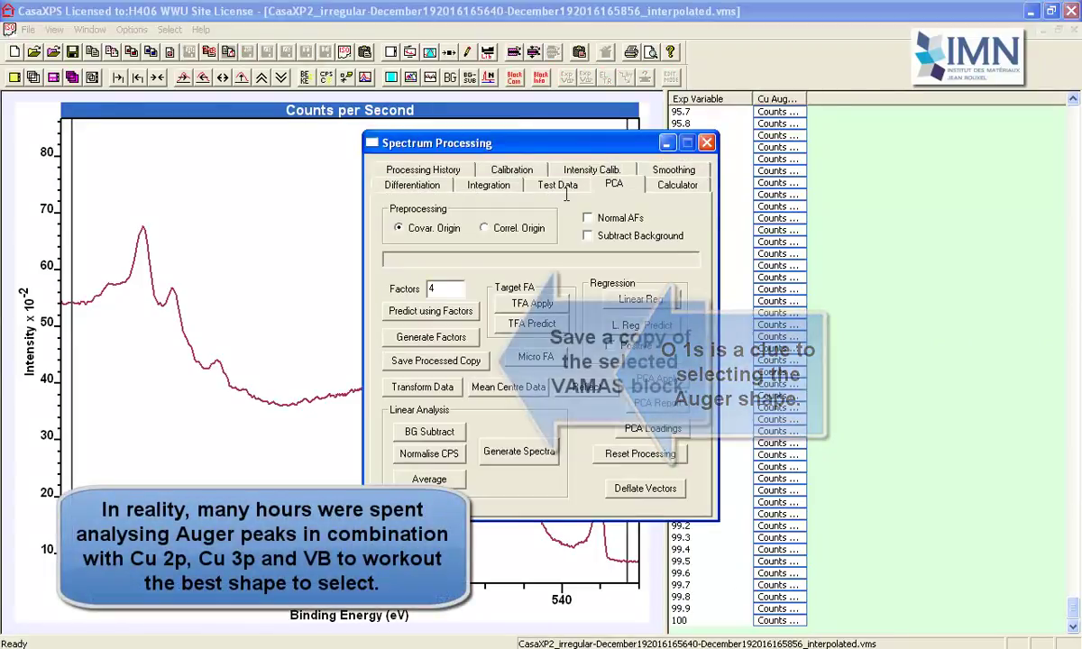
click(429, 363)
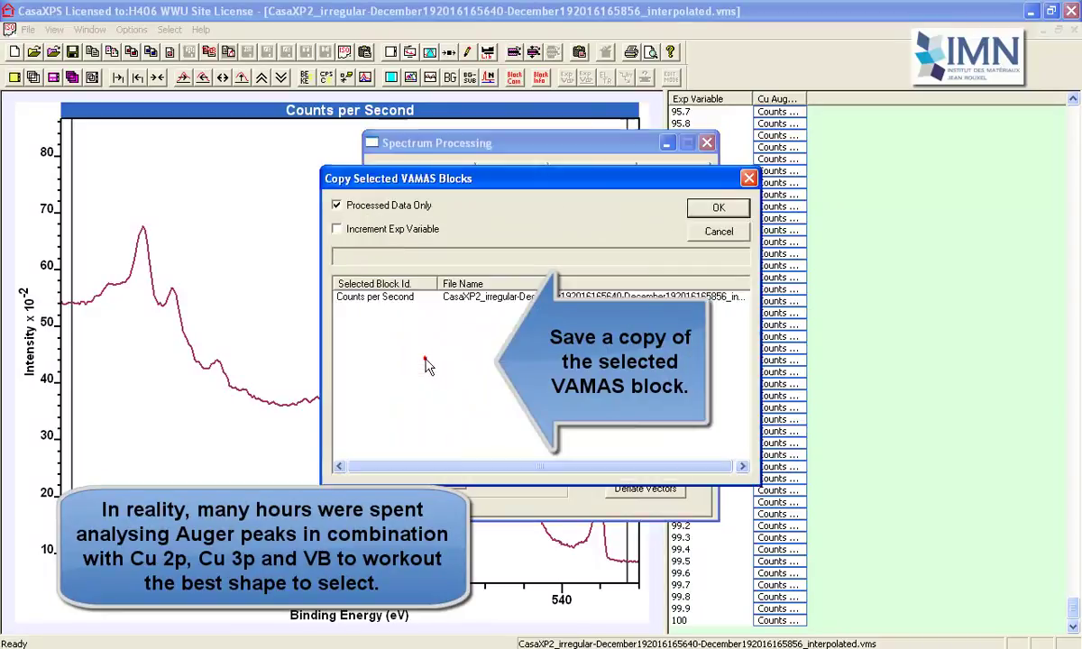
click(708, 211)
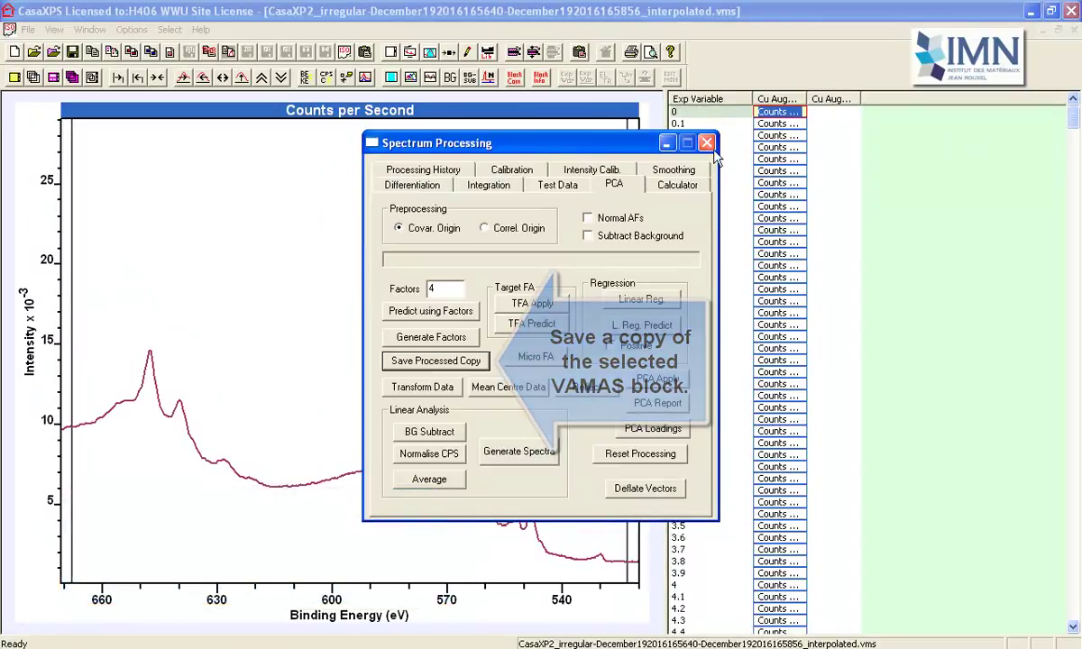
Step: Search the difference spectra from Exp Variable 0 upwards for a metallic-like Auger shape with reduced O 1s signal, examining the 550–525 eV region
drag(547, 142, 872, 259)
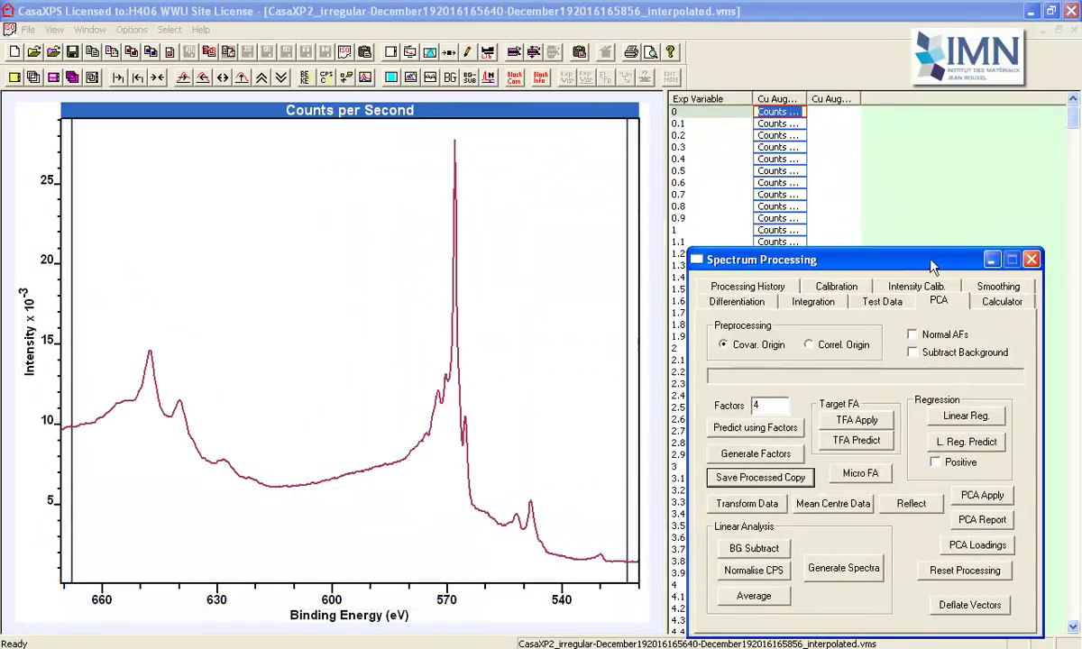
click(784, 116)
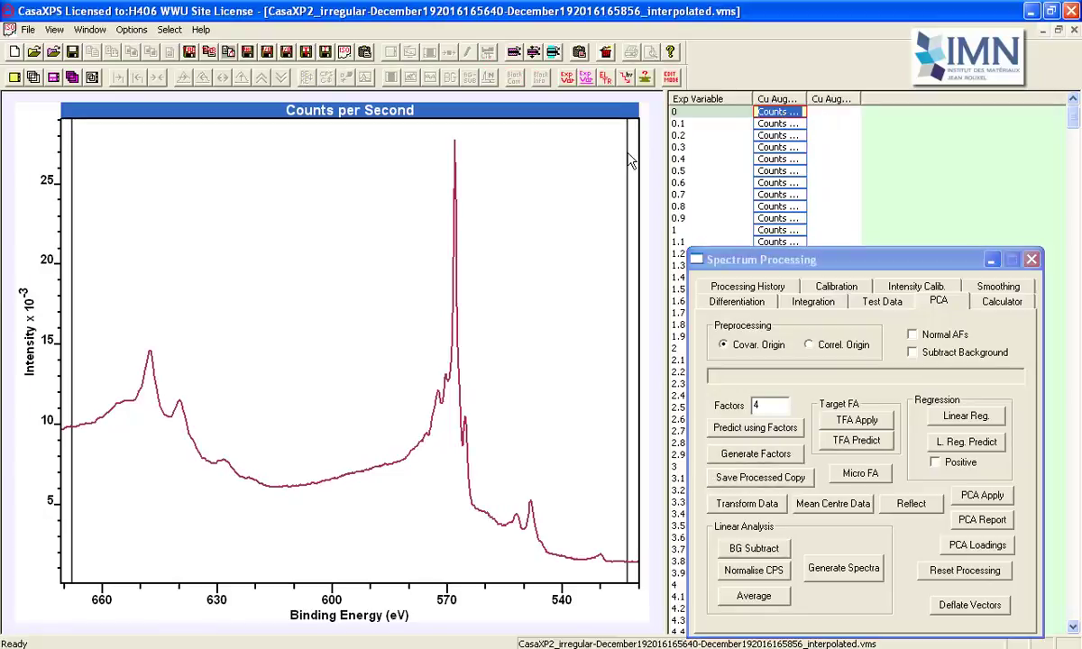
click(436, 224)
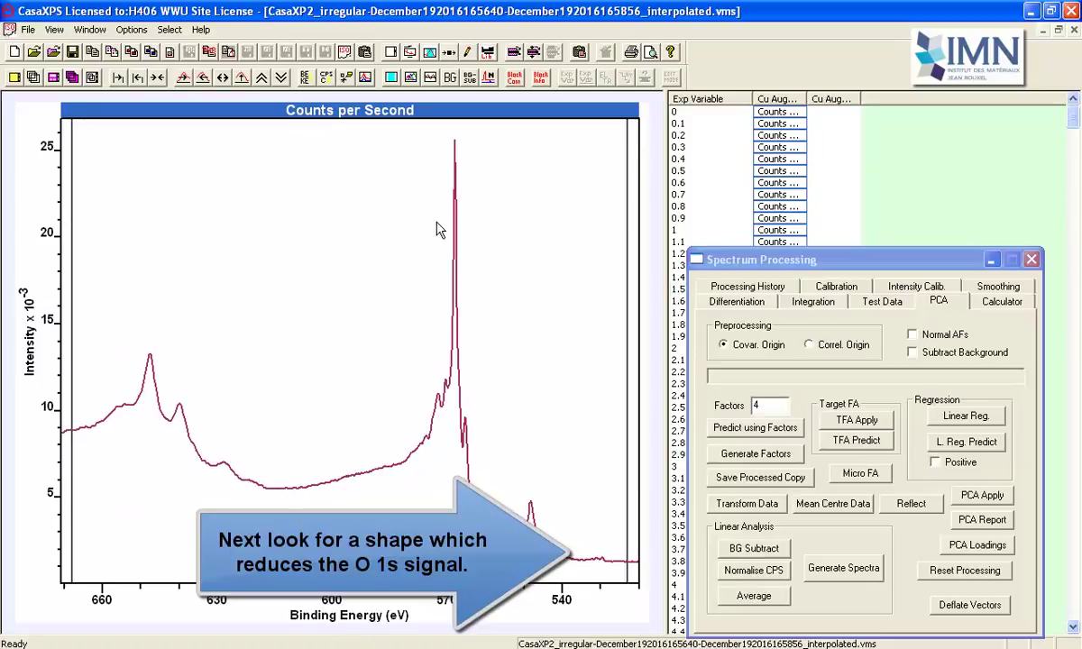
drag(516, 499, 616, 573)
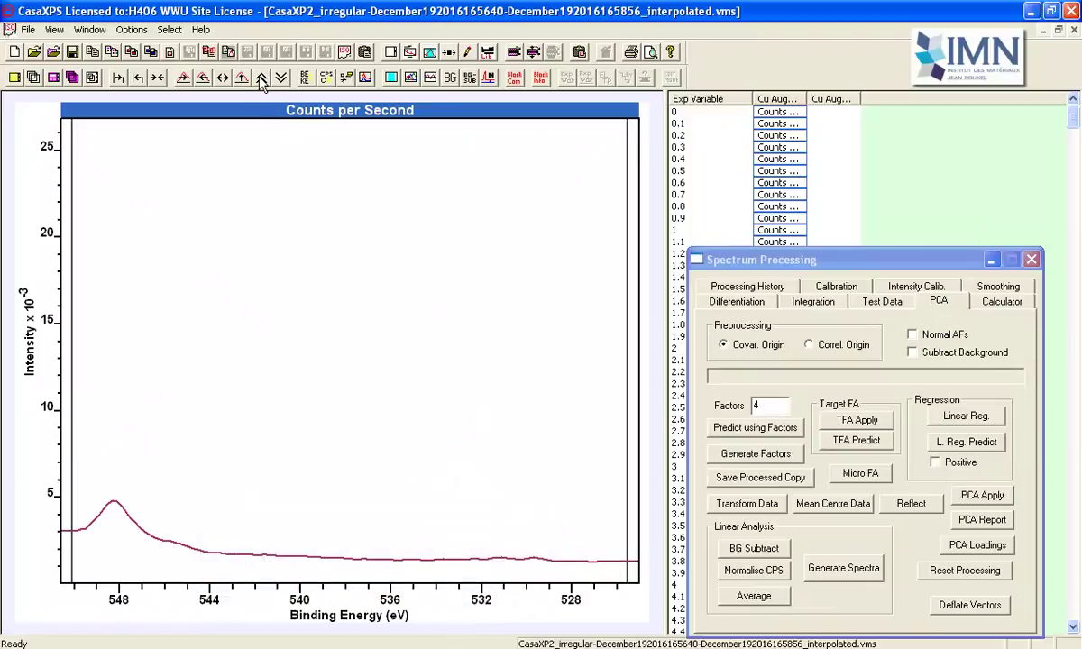
click(243, 77)
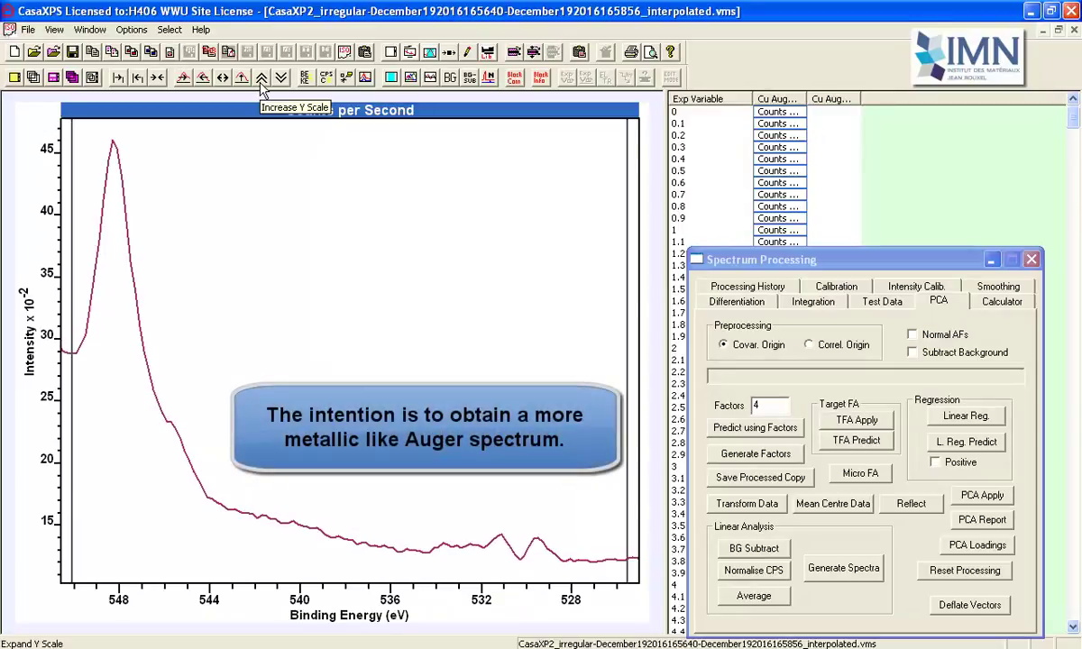
click(262, 79)
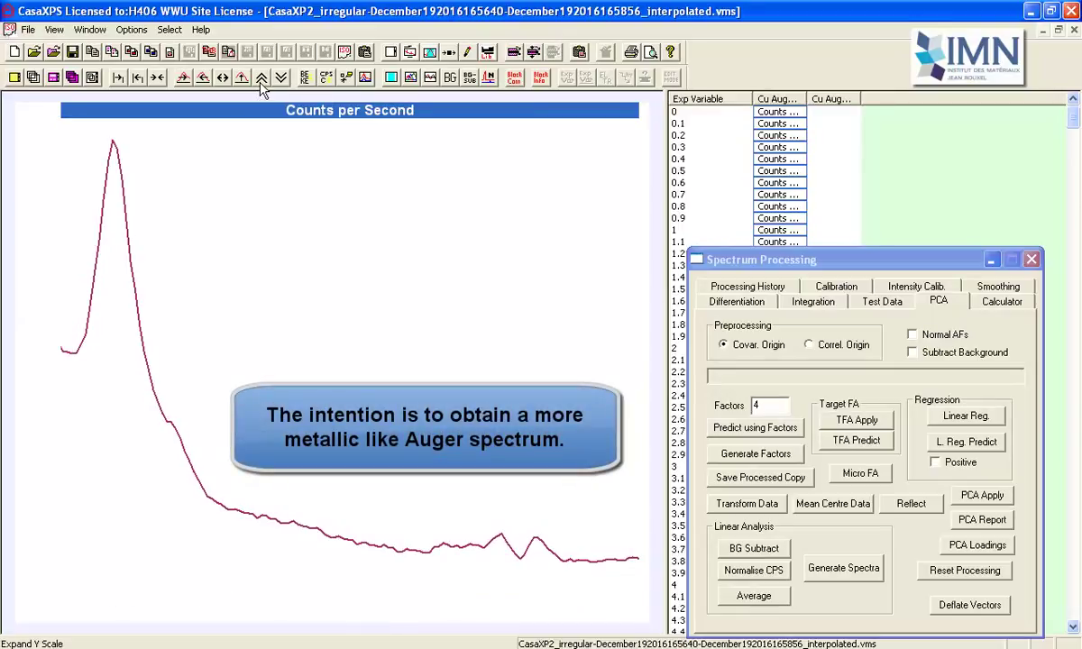
click(261, 80)
click(261, 80)
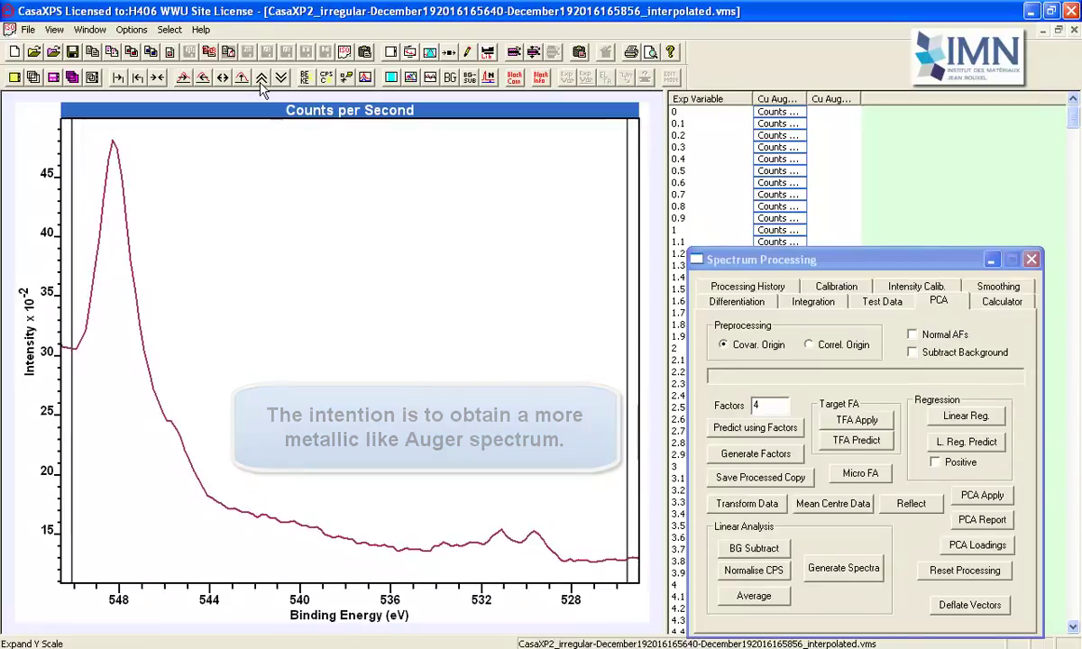
click(262, 80)
click(261, 80)
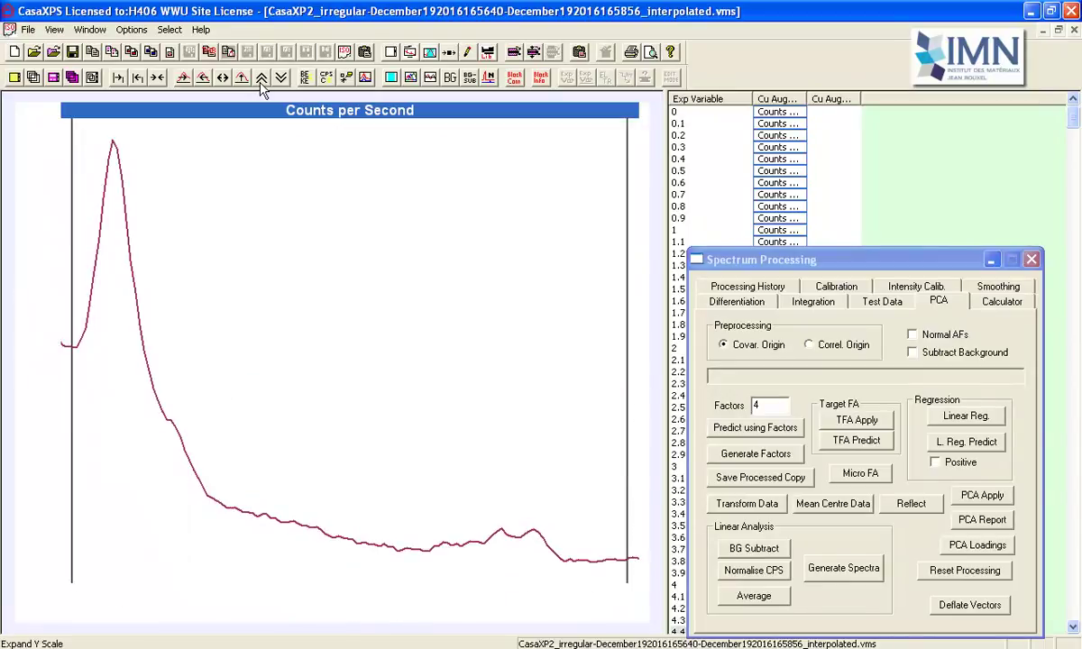
click(262, 79)
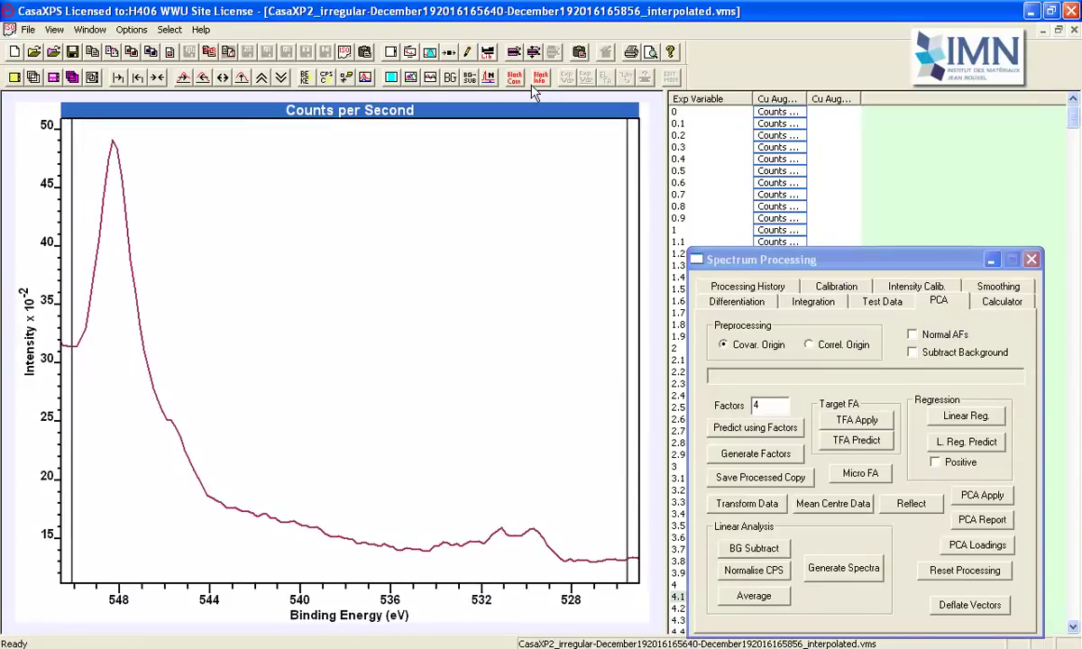
Step: Save a processed-data-only copy of the chosen metallic-like difference spectrum's VAMAS block
drag(874, 270, 863, 268)
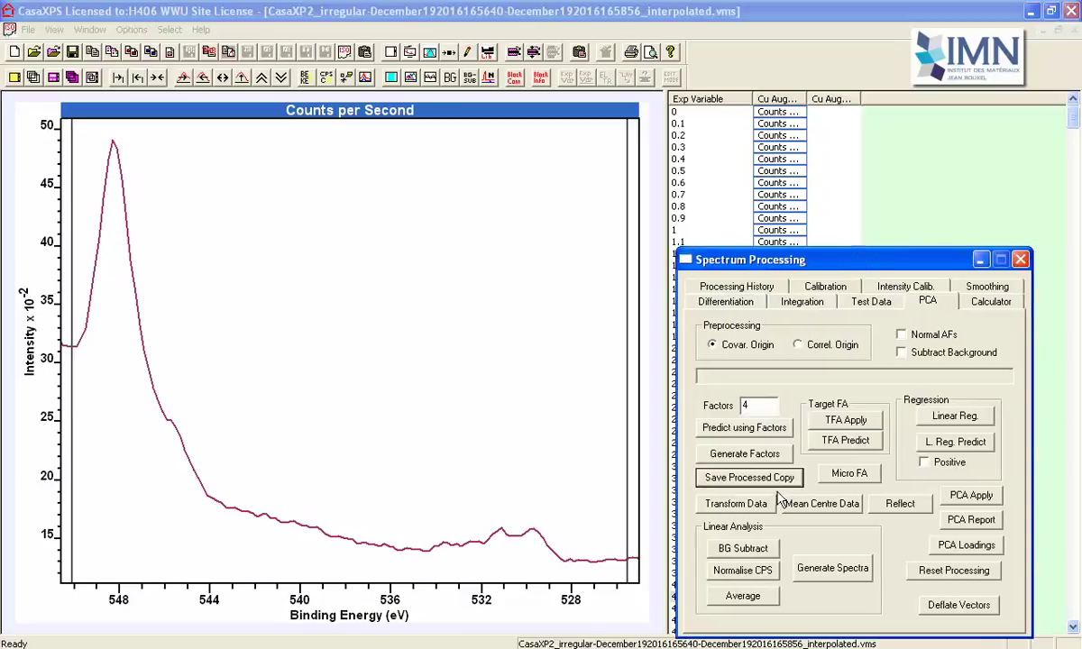
click(729, 476)
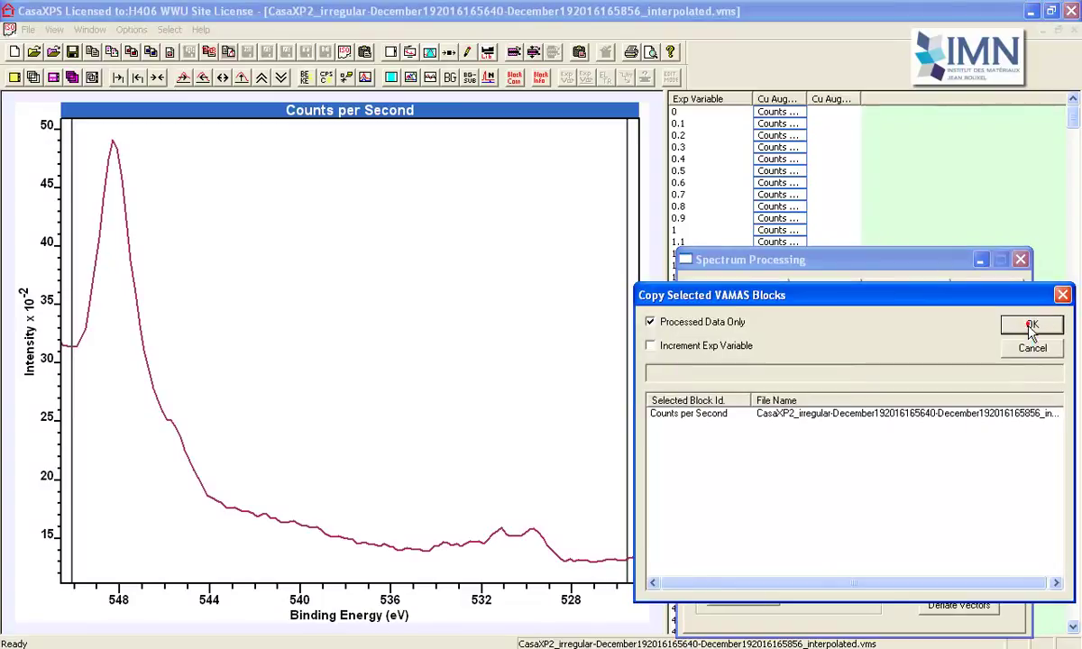
click(1033, 326)
Step: Overlay the two saved difference spectra in one tile to compare their Auger lineshapes
click(843, 99)
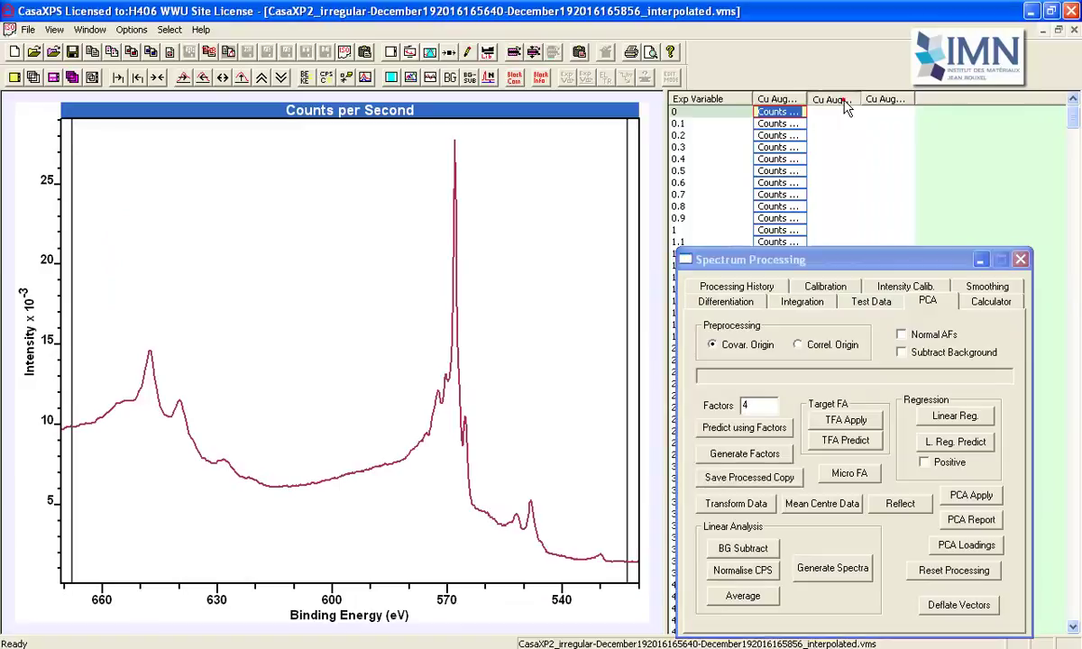
click(32, 77)
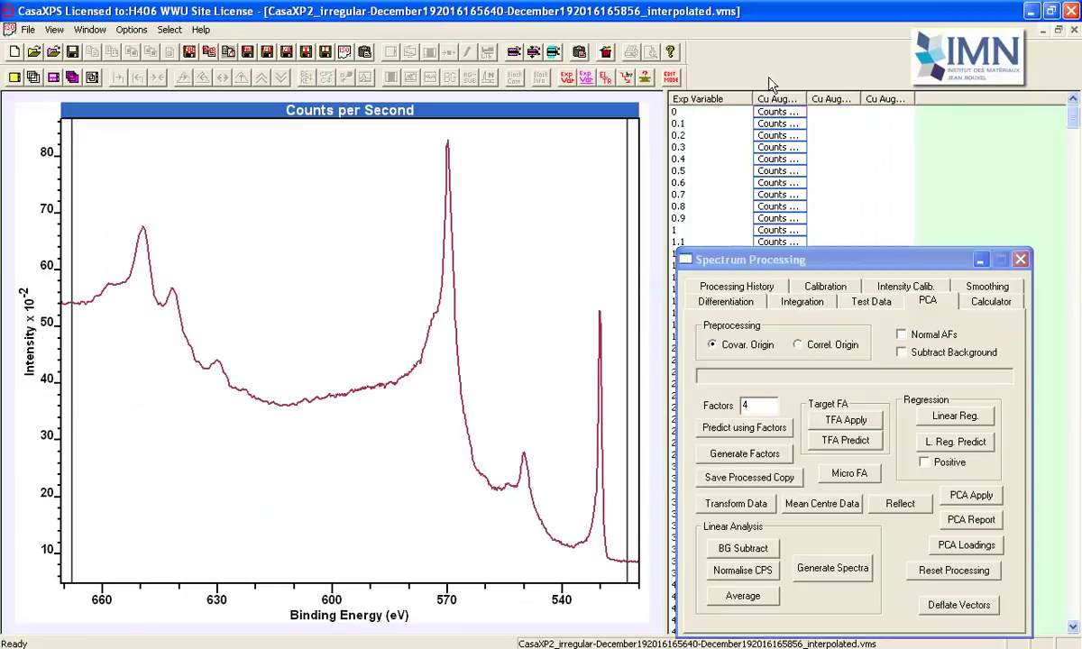
click(337, 234)
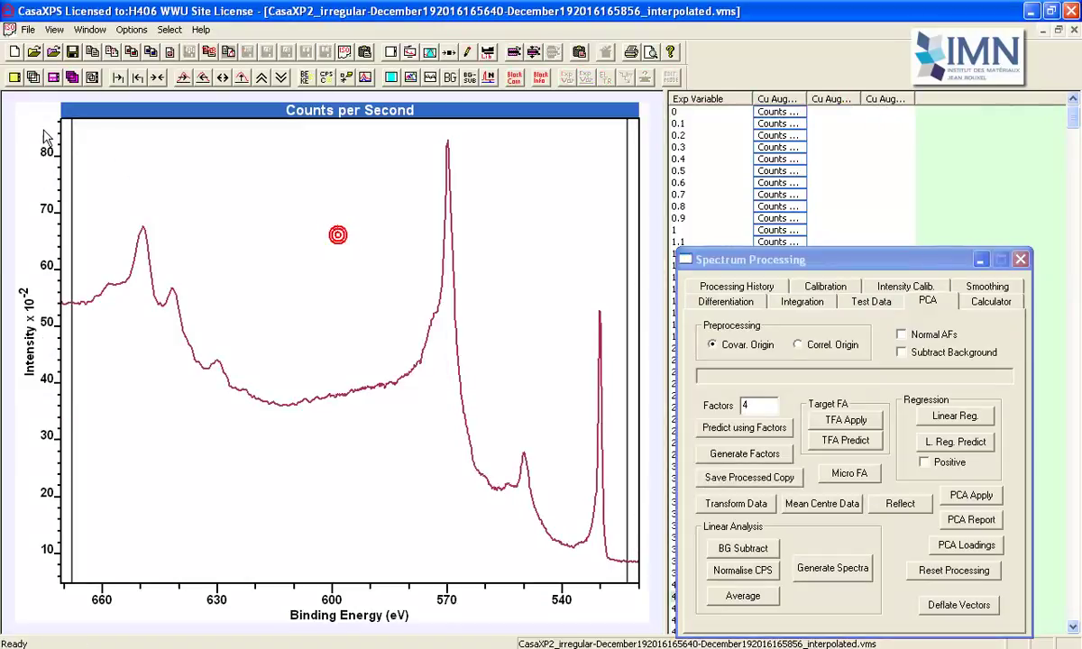
click(33, 79)
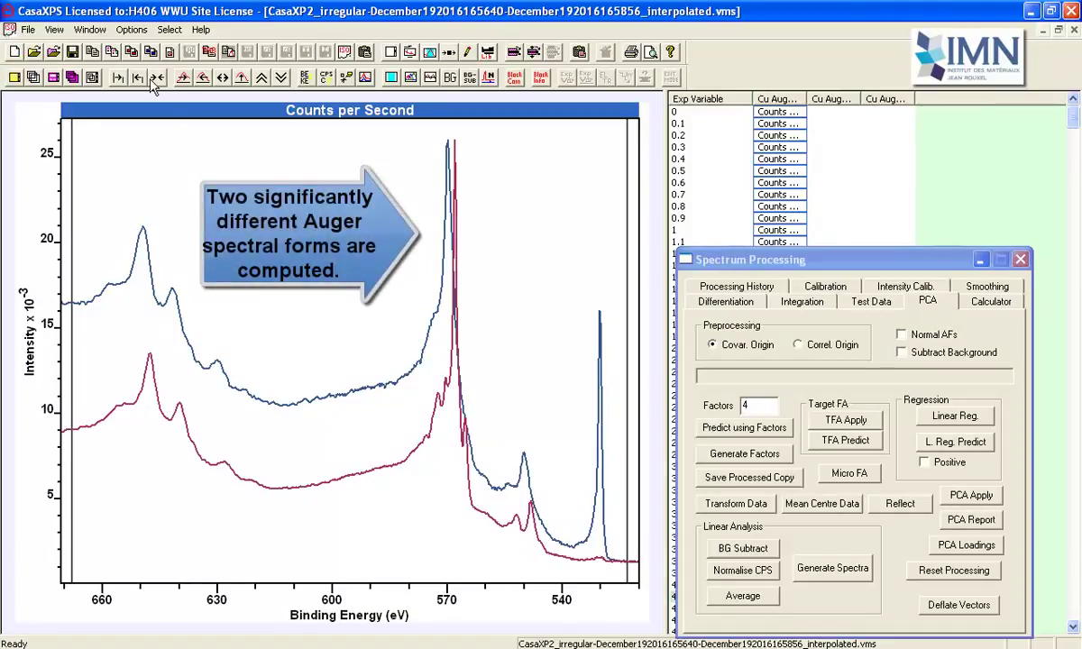
click(89, 29)
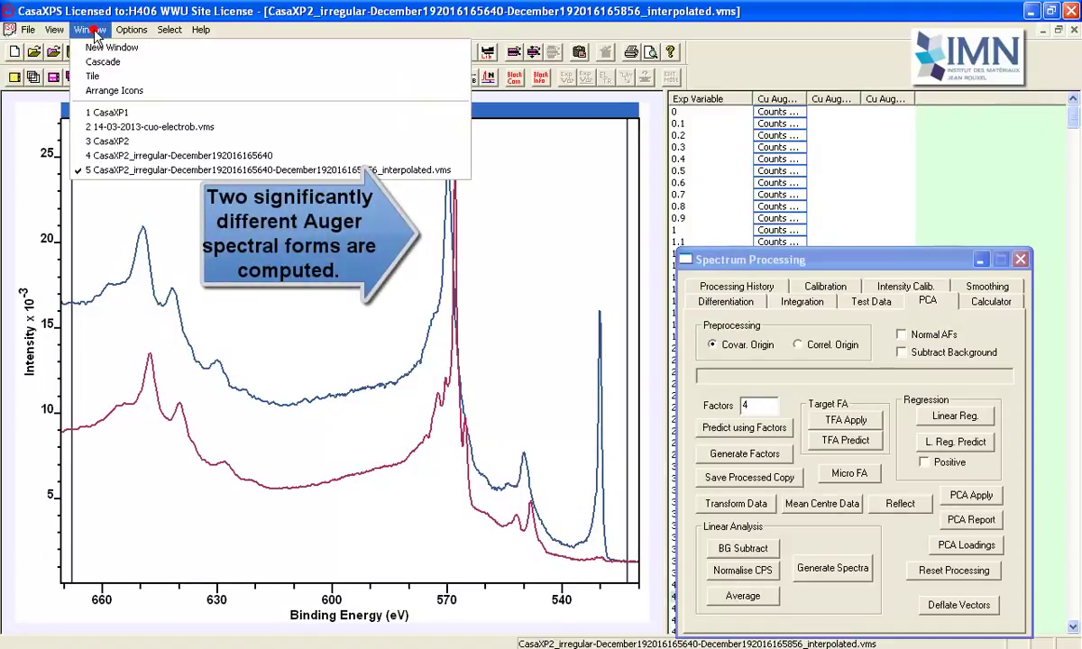
click(144, 157)
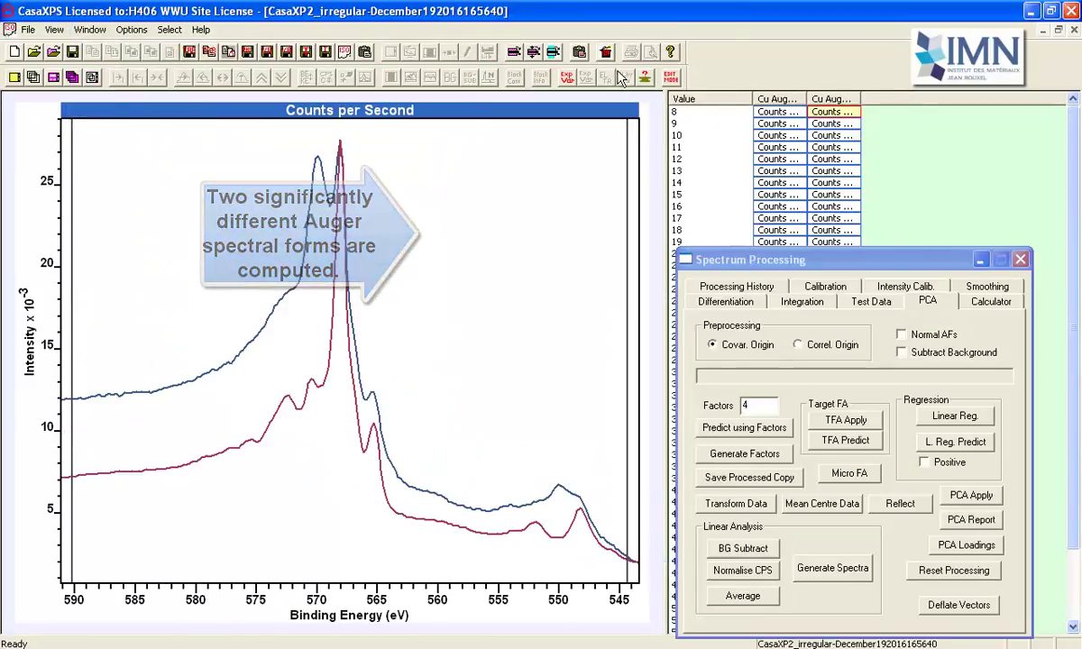
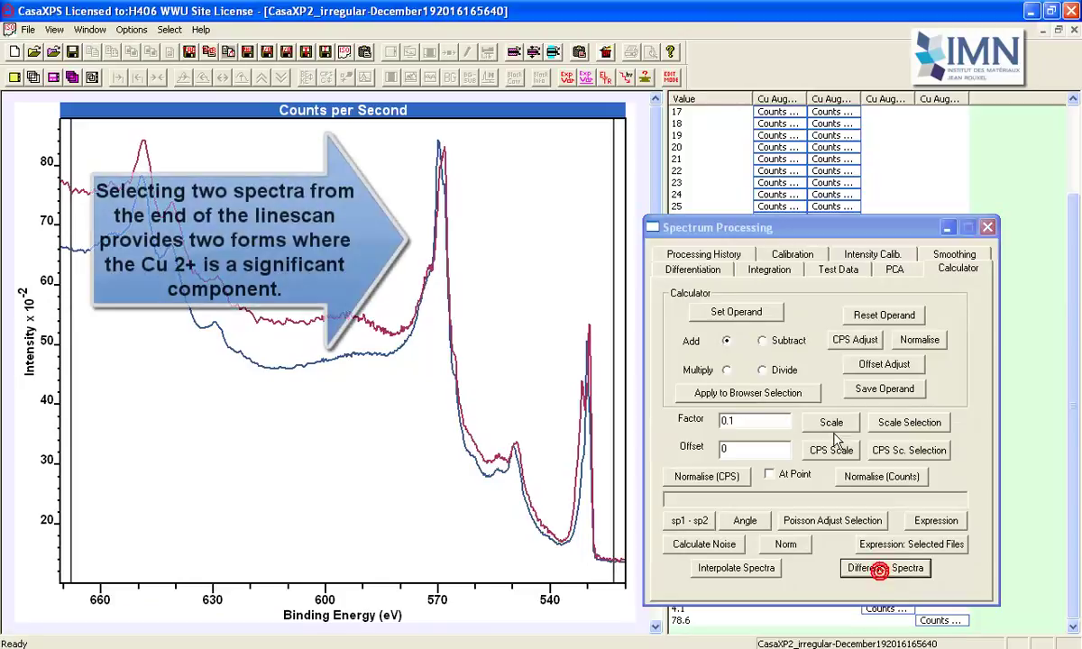
Step: Search the new difference spectra from Exp Variable 0 upwards for a characteristic Cu 2+ Auger shape, using the O 1s peak as a guide
drag(721, 226, 900, 275)
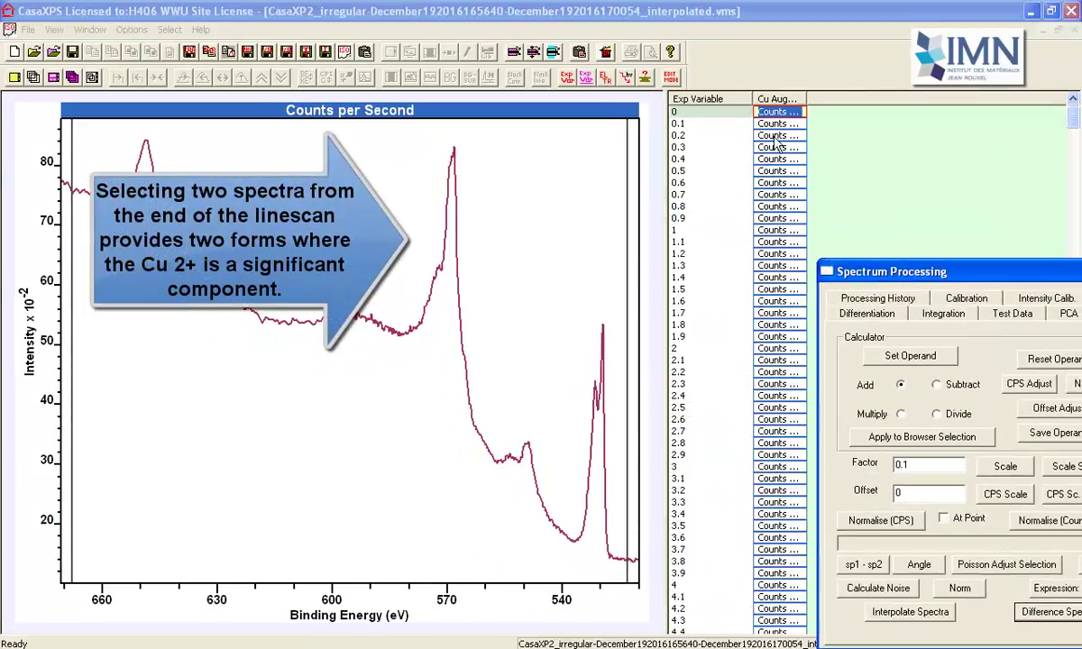
click(776, 114)
key(Down)
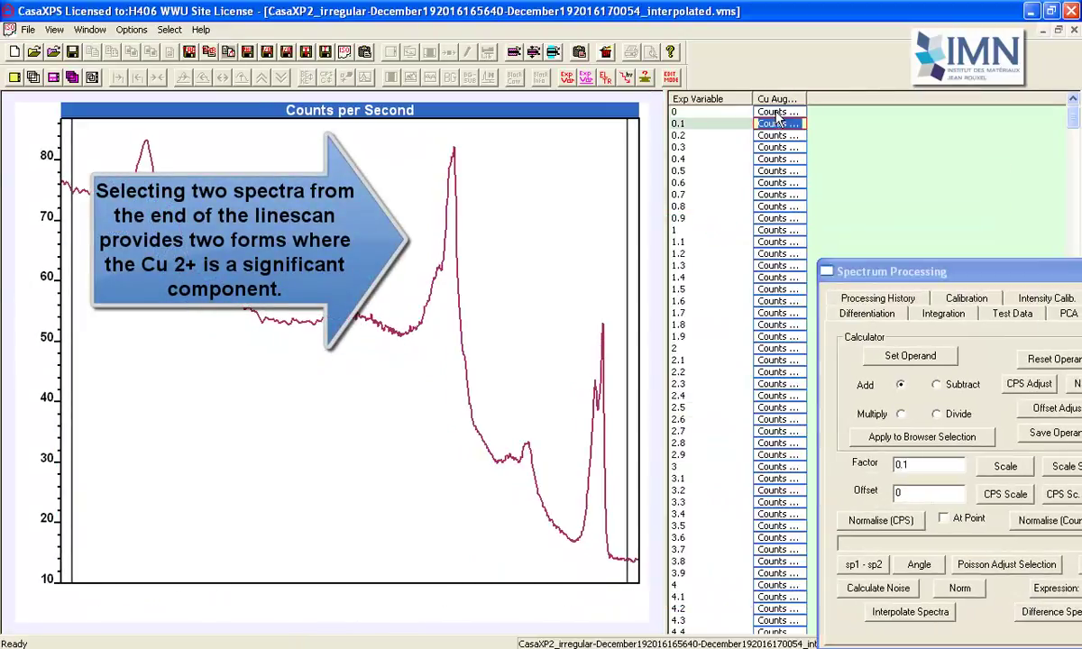
key(Down)
key(Down)
key(Down)
key(Down)
key(Down)
key(Down)
key(Down)
key(Down)
key(Down)
key(Down)
key(Down)
key(Down)
key(Down)
key(Down)
key(Down)
key(Down)
key(Down)
key(Down)
key(Down)
key(Down)
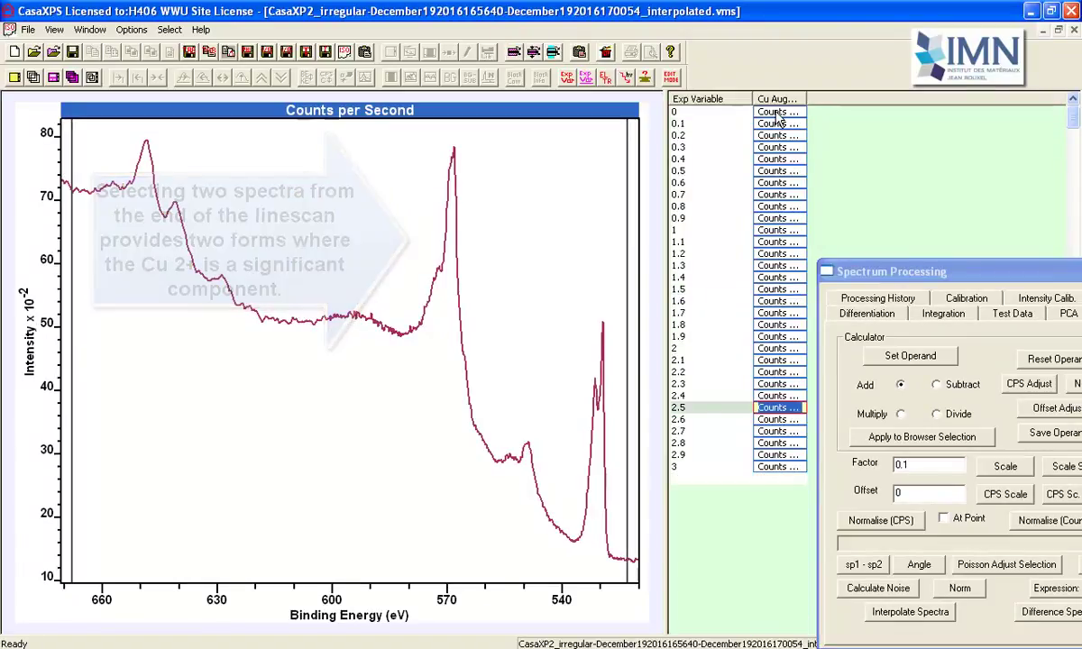
key(Down)
key(Down)
key(Down)
key(Down)
key(Down)
key(Down)
key(Down)
key(Down)
key(Down)
key(Down)
key(Down)
key(Down)
key(Down)
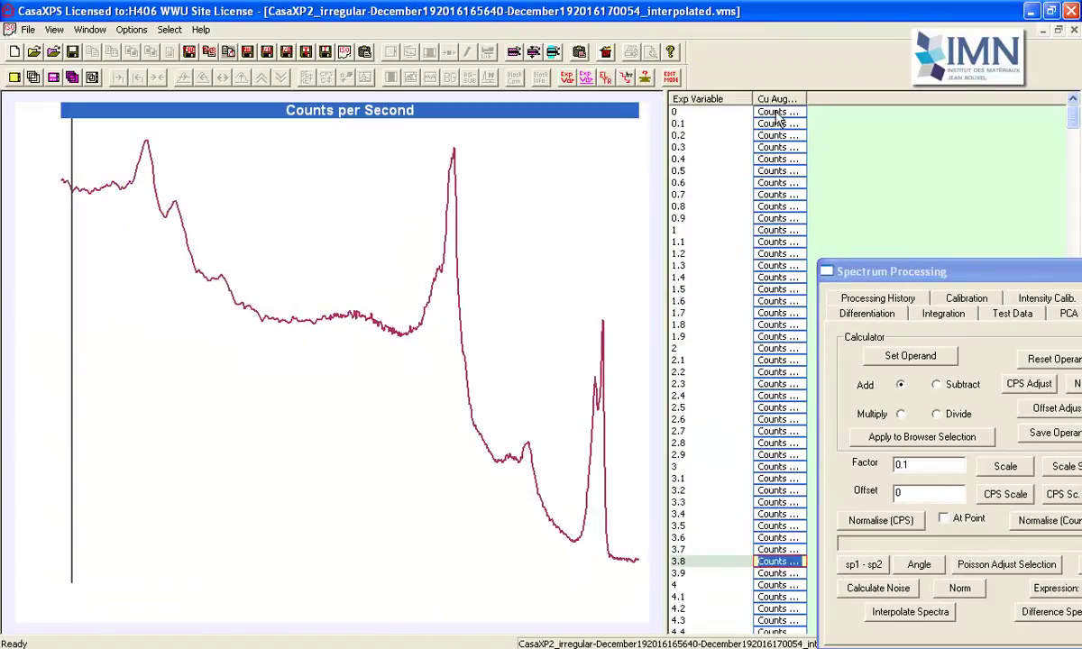
key(Down)
key(Down)
key(Down)
key(Down)
key(Down)
key(Down)
key(Down)
key(Down)
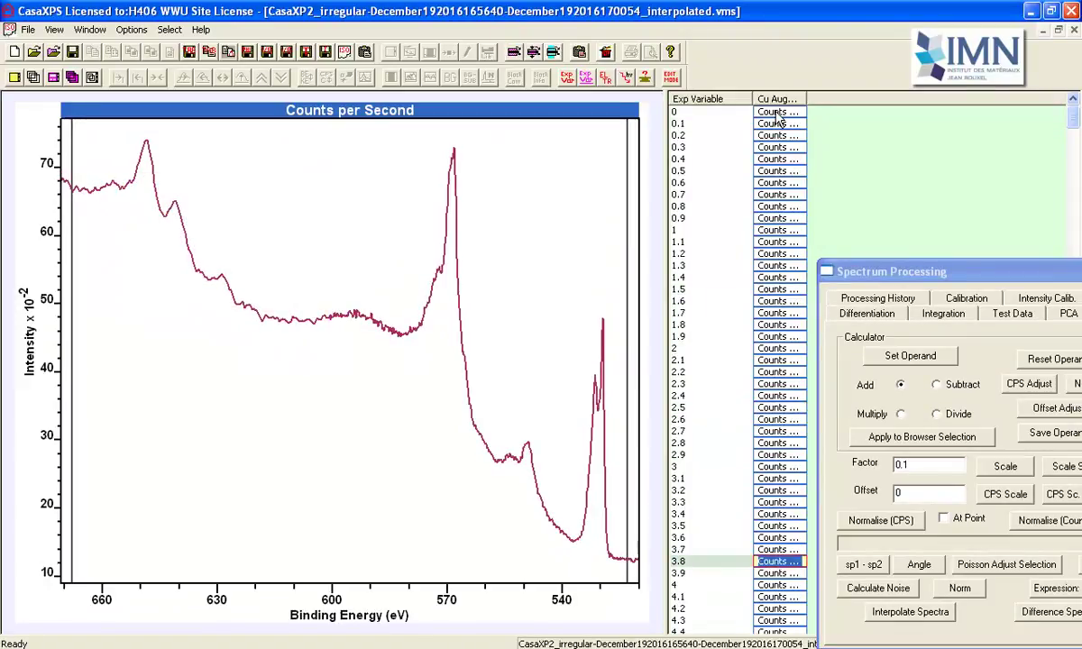
key(Down)
key(Down)
key(Down)
key(Down)
key(Down)
key(Down)
key(Down)
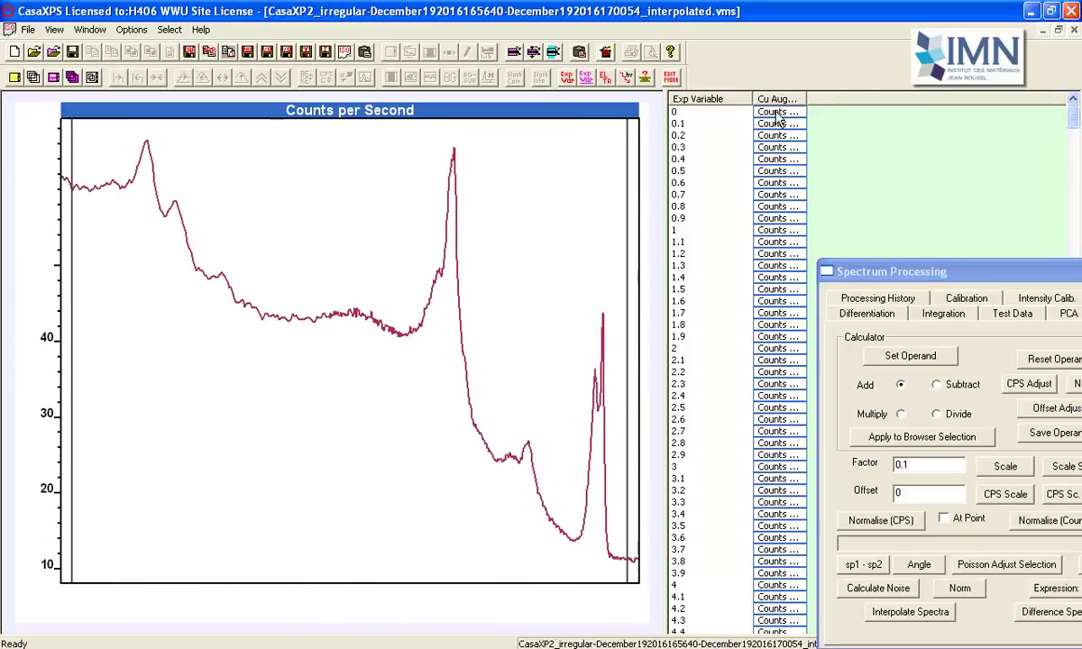
key(Down)
key(Down)
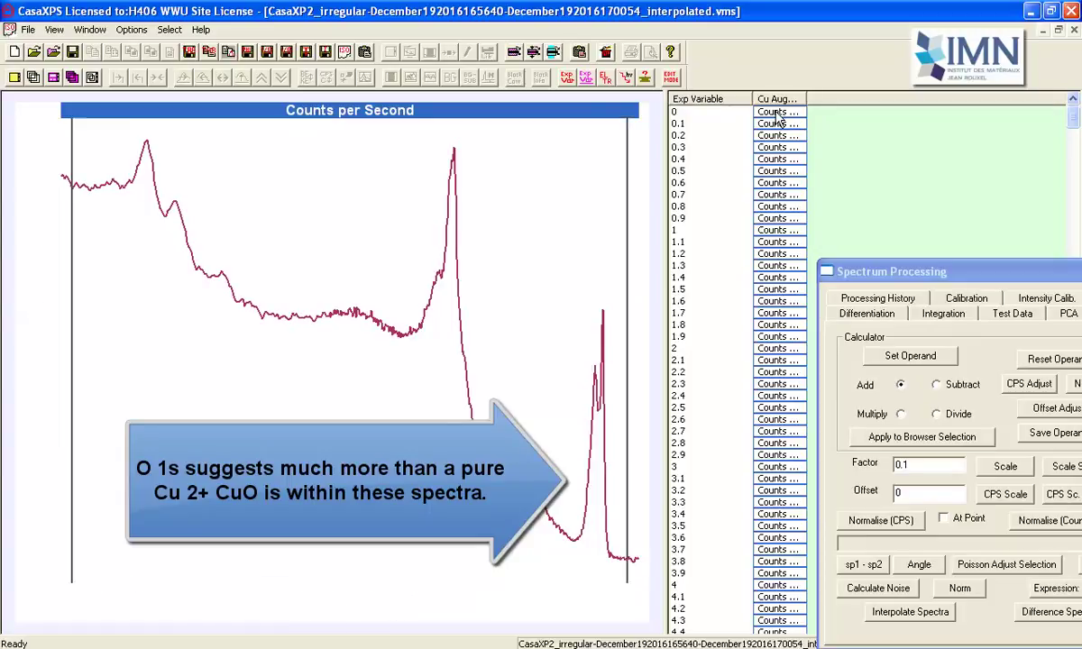
key(Down)
key(Down)
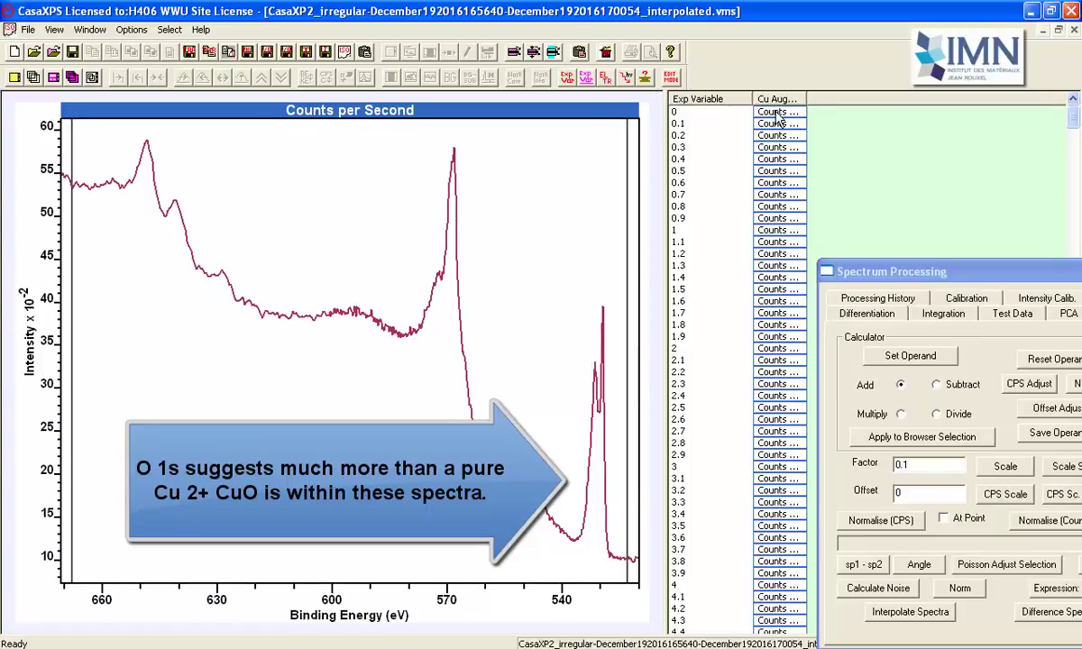
key(Down)
key(Down)
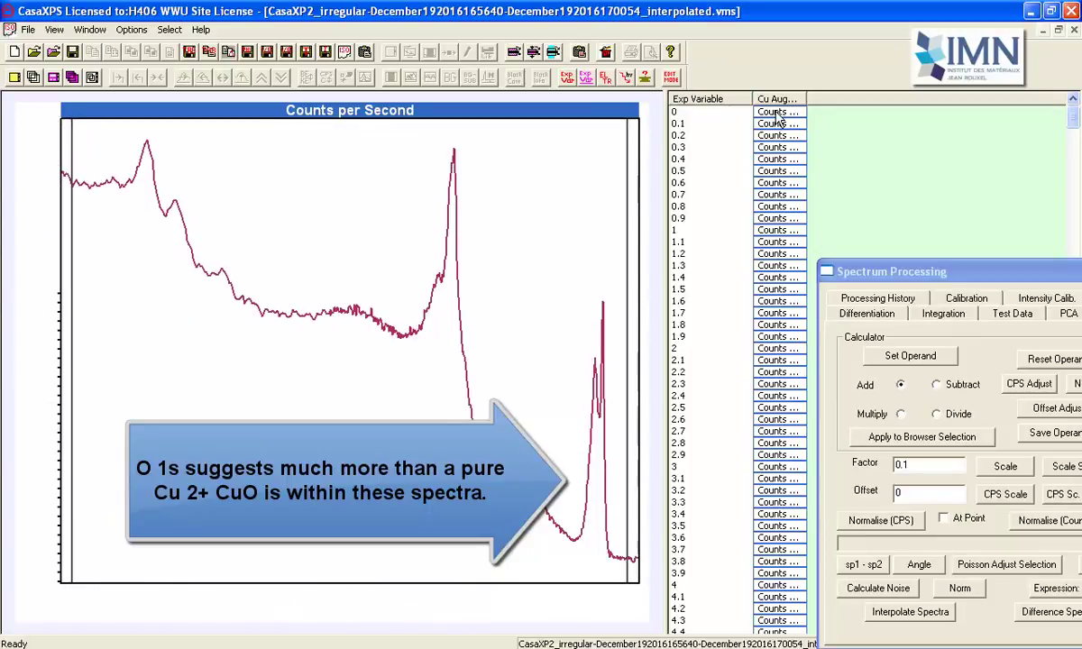
key(Down)
key(Down)
key(Down)
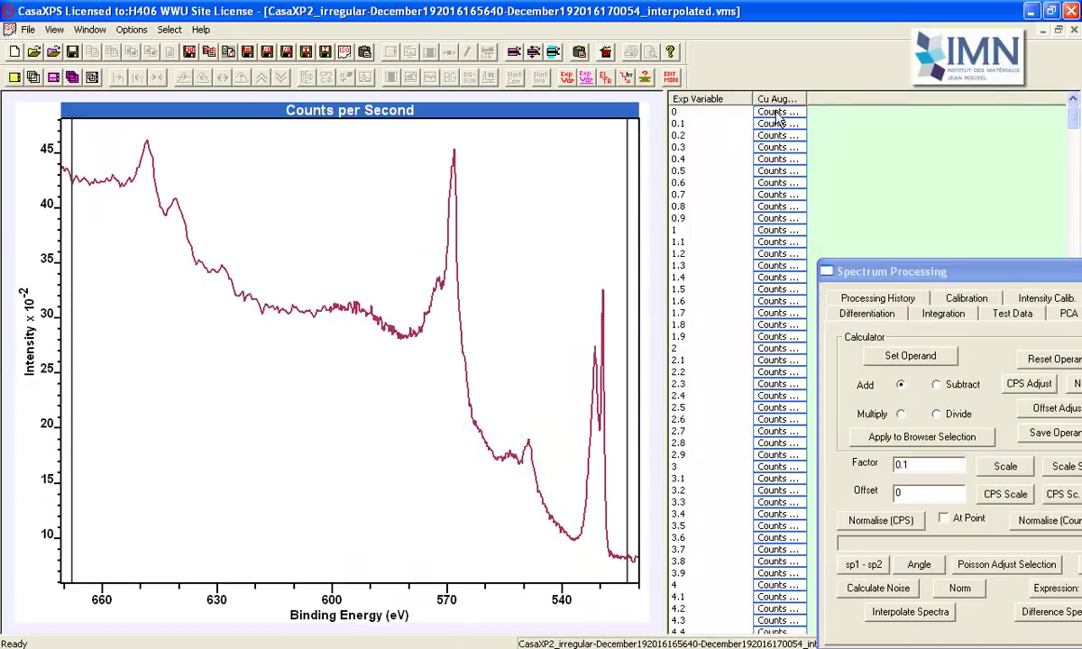
key(Down)
key(Down)
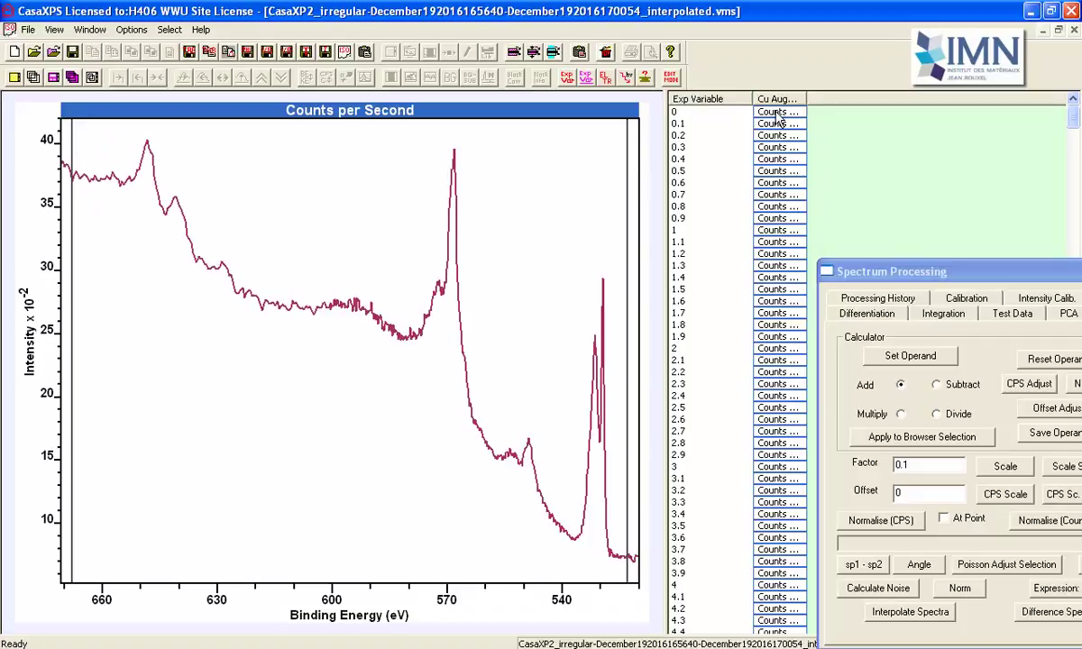
key(Down)
key(Down)
key(Down)
key(Down)
key(Down)
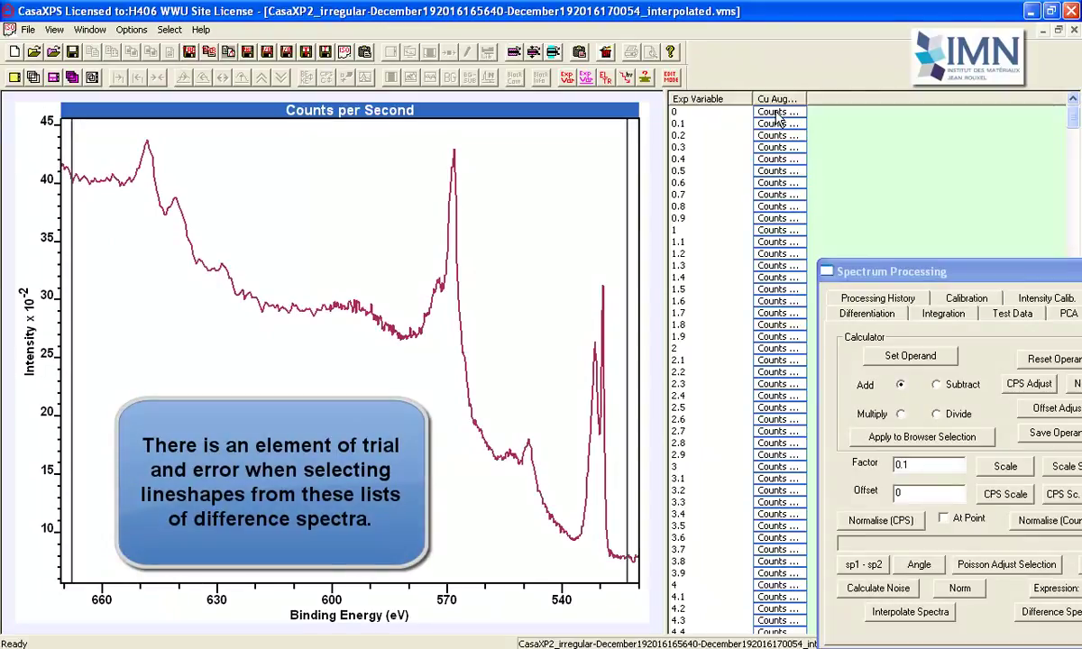
Step: Save a copy of the difference spectrum chosen from the end-of-linescan pair, with processed data only
drag(938, 273, 849, 227)
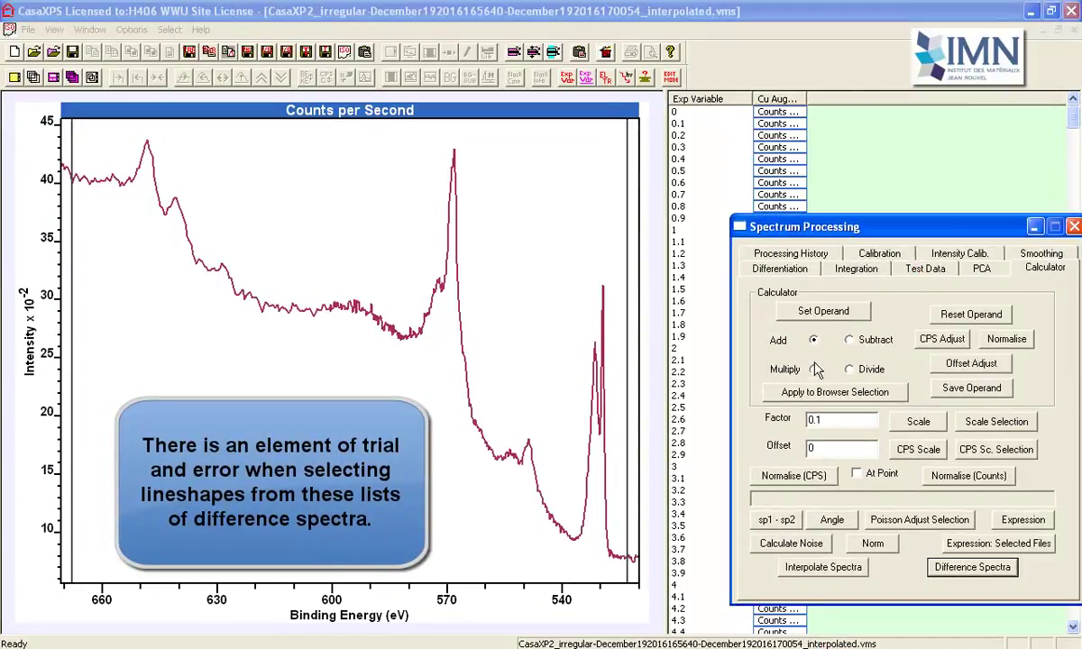
click(977, 269)
click(789, 448)
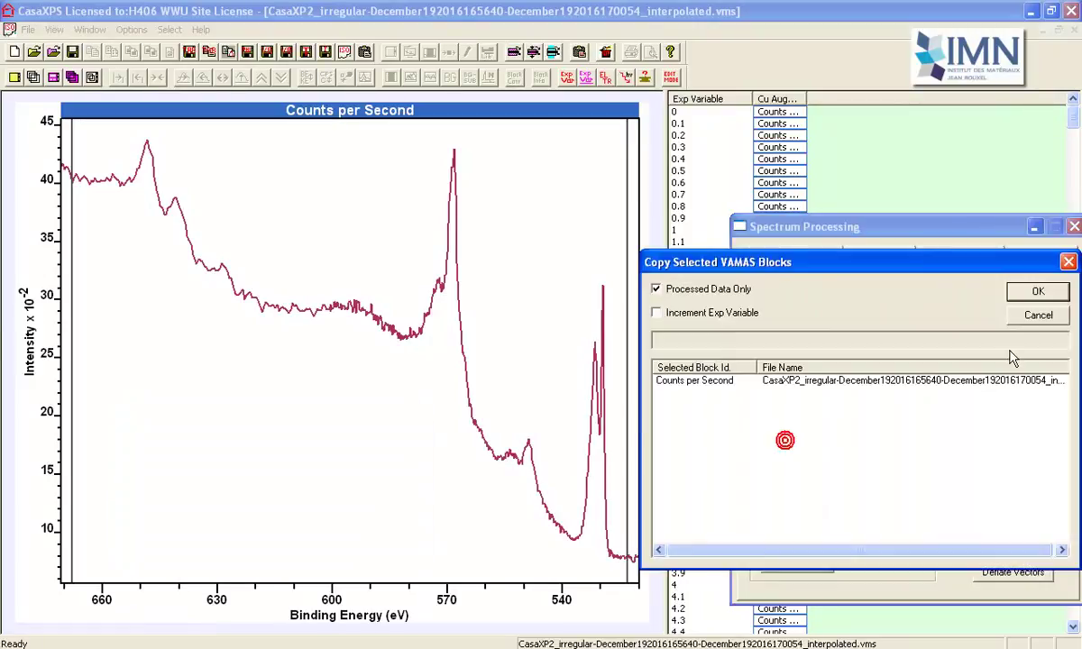
click(1032, 296)
Step: Display the saved copy of the difference spectrum at Exp Variable 21.4
drag(911, 274, 959, 288)
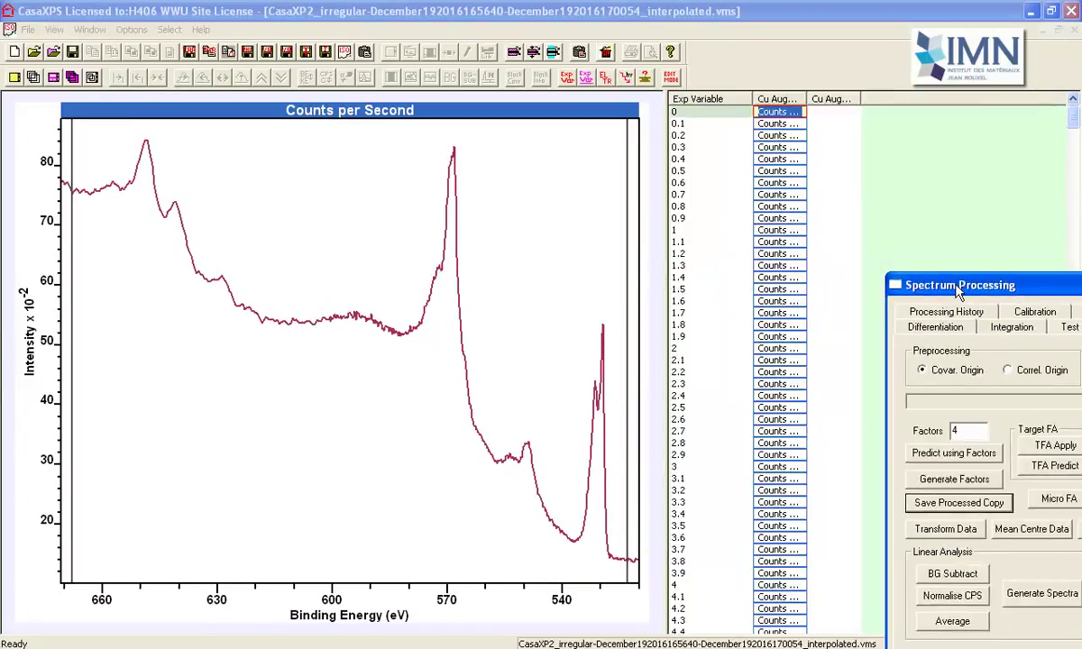
drag(1076, 122, 1072, 225)
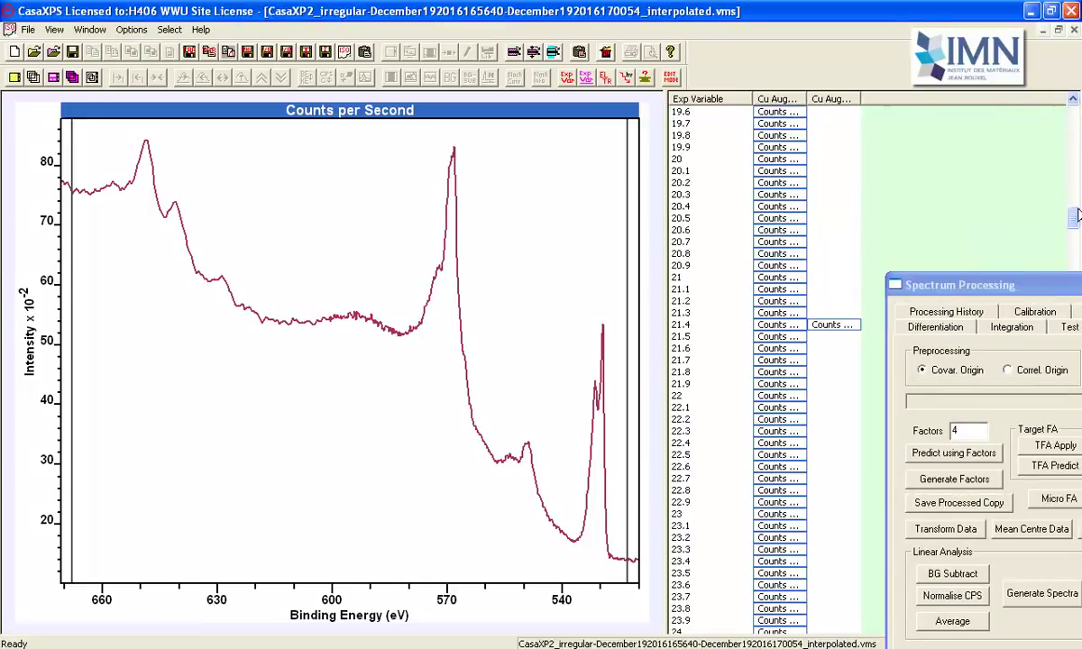
click(831, 325)
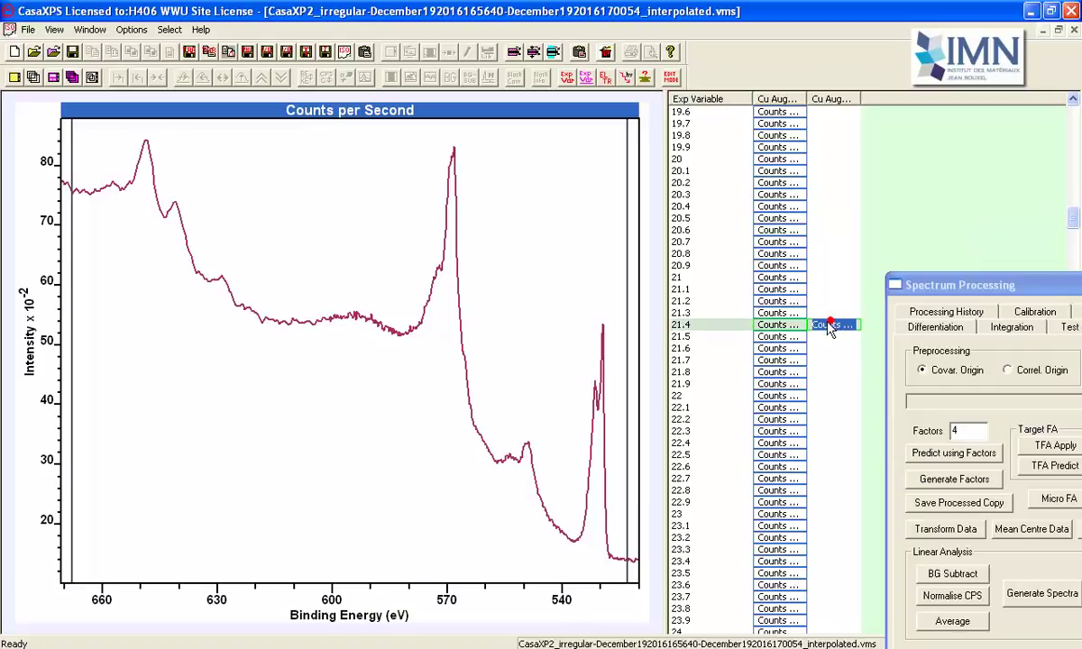
click(33, 78)
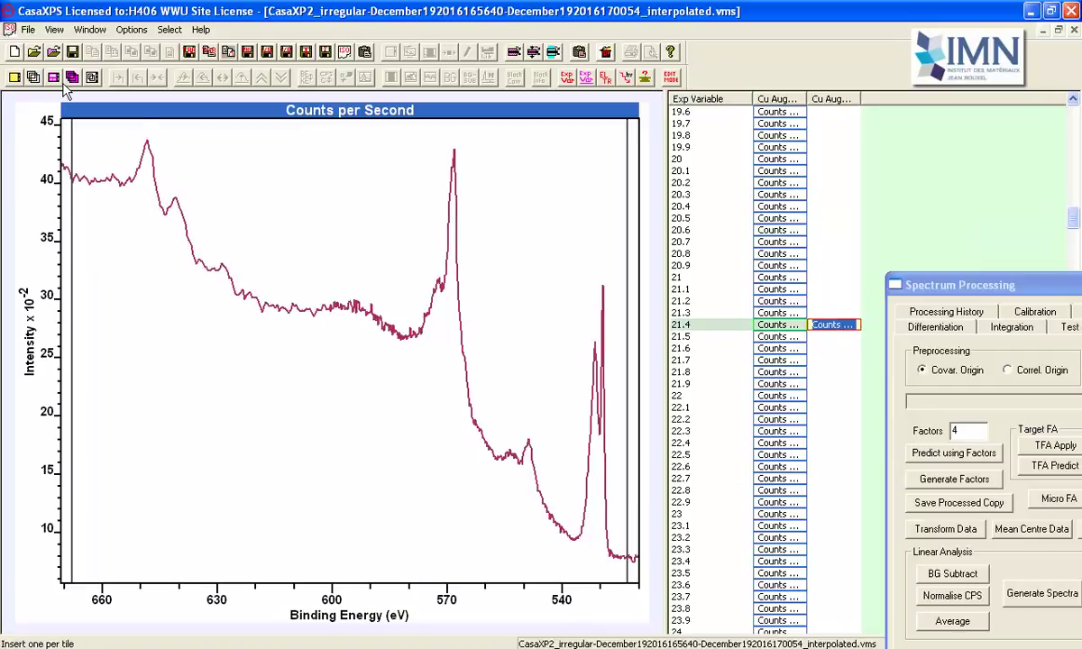
Step: Step through the difference spectra beyond Exp Variable 21.4, examining how the O 1s and Cu Auger shapes change
key(Down)
key(Down)
key(Down)
key(Down)
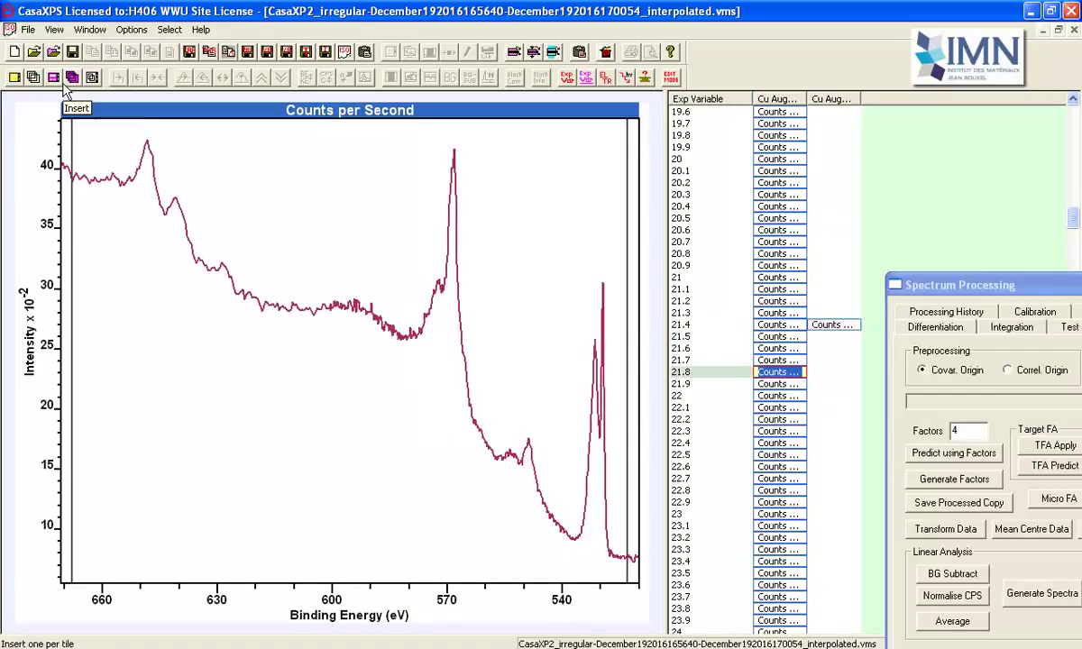
key(Down)
key(Down)
key(Down)
key(Down)
key(Down)
key(Down)
key(Down)
key(Down)
key(Down)
key(Down)
key(Down)
key(Down)
key(Down)
key(Down)
key(Down)
key(Down)
key(Down)
key(Down)
key(Down)
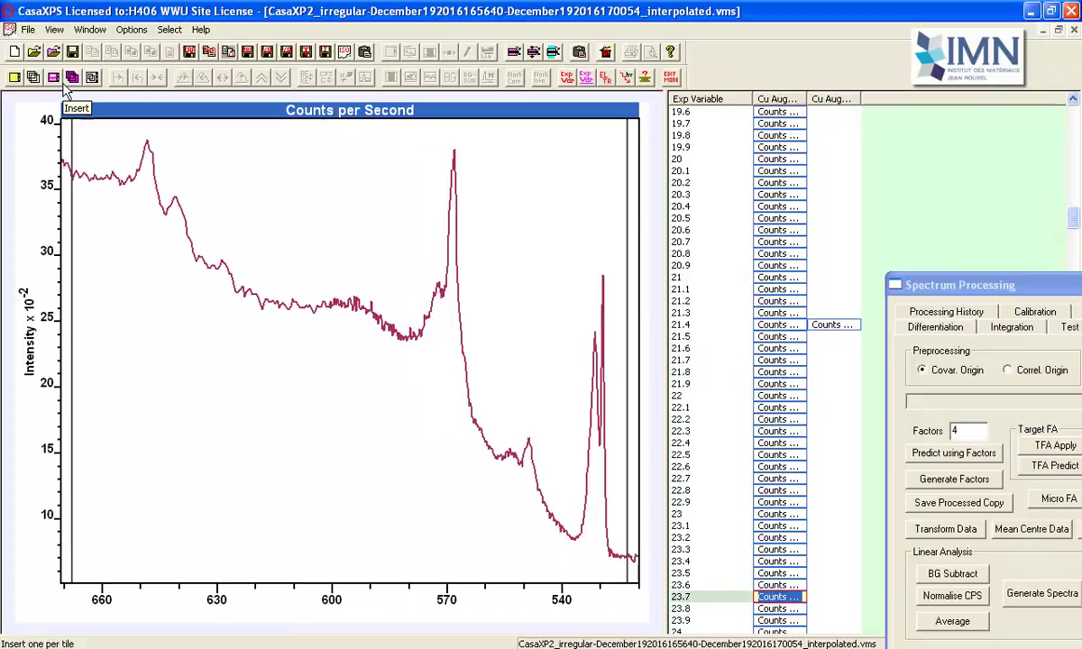
key(Down)
key(Down)
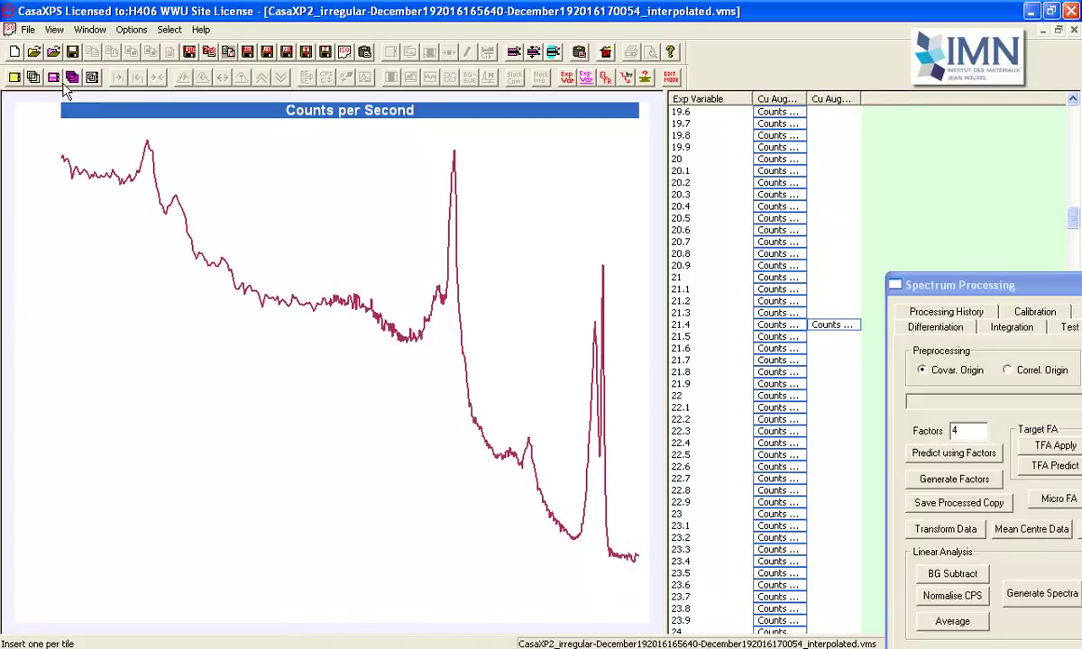
key(Down)
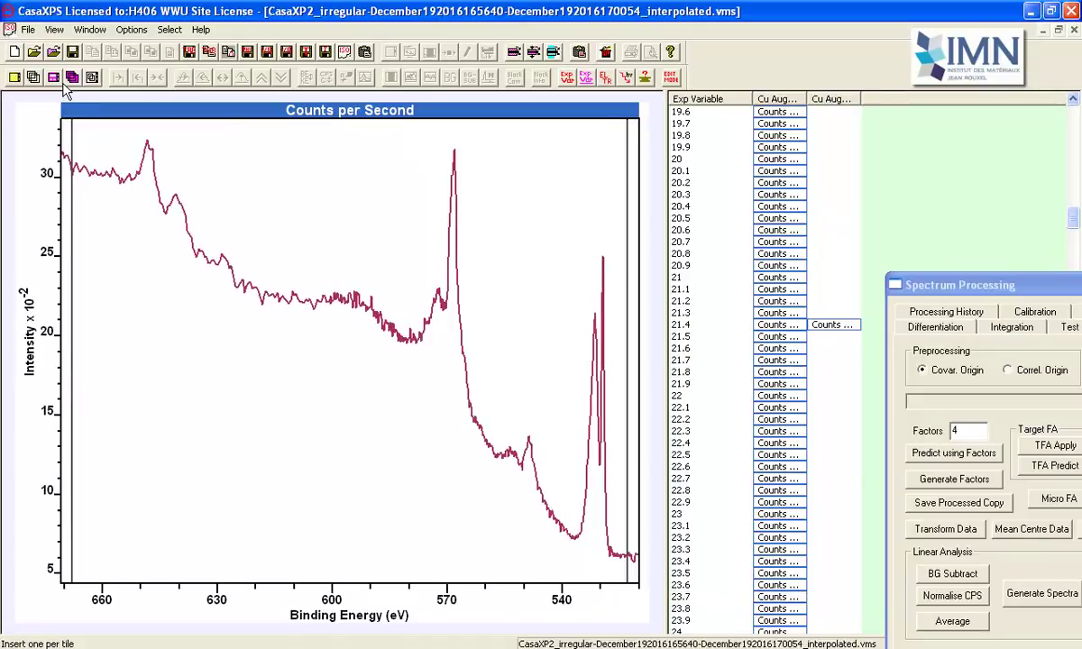
key(Down)
key(Page_Down)
key(Page_Down)
key(Page_Down)
key(Page_Down)
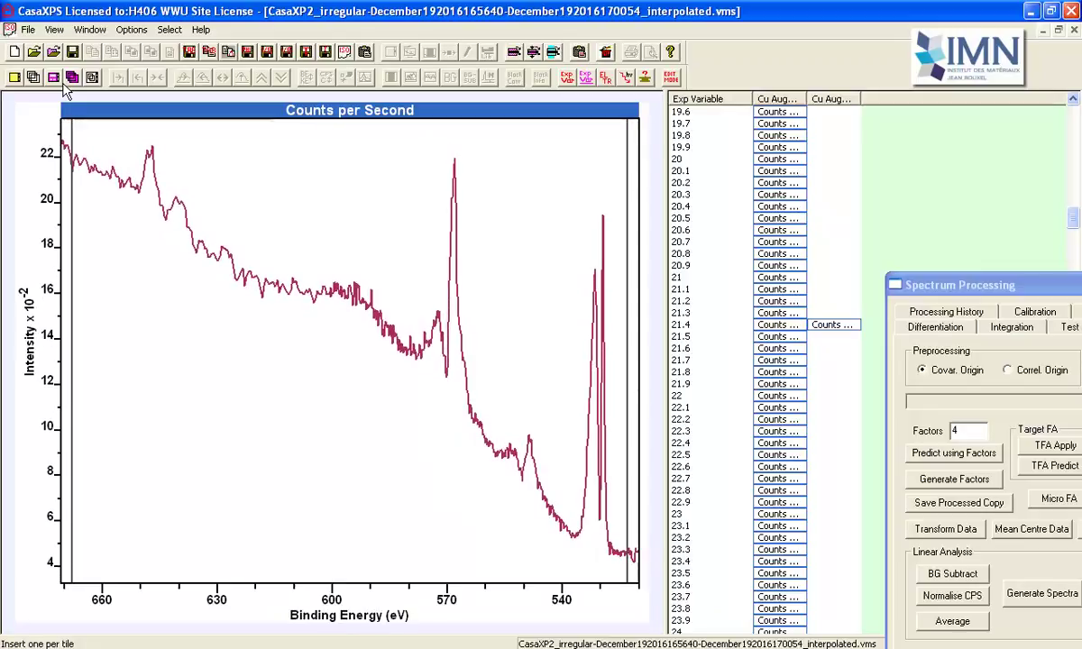
key(Page_Down)
key(Page_Down)
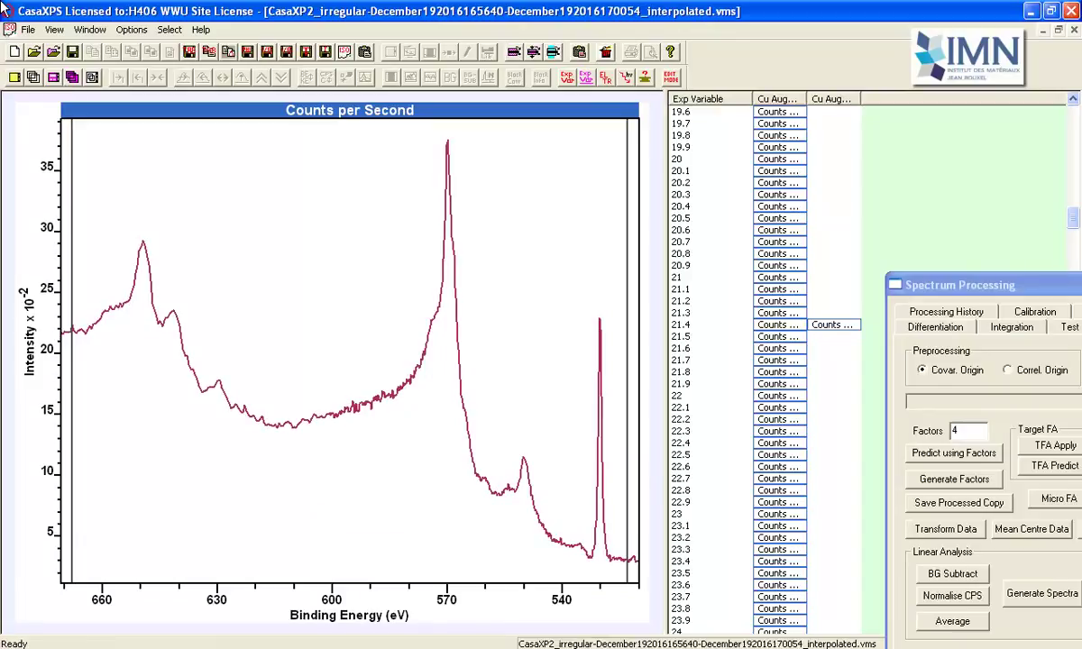
click(833, 324)
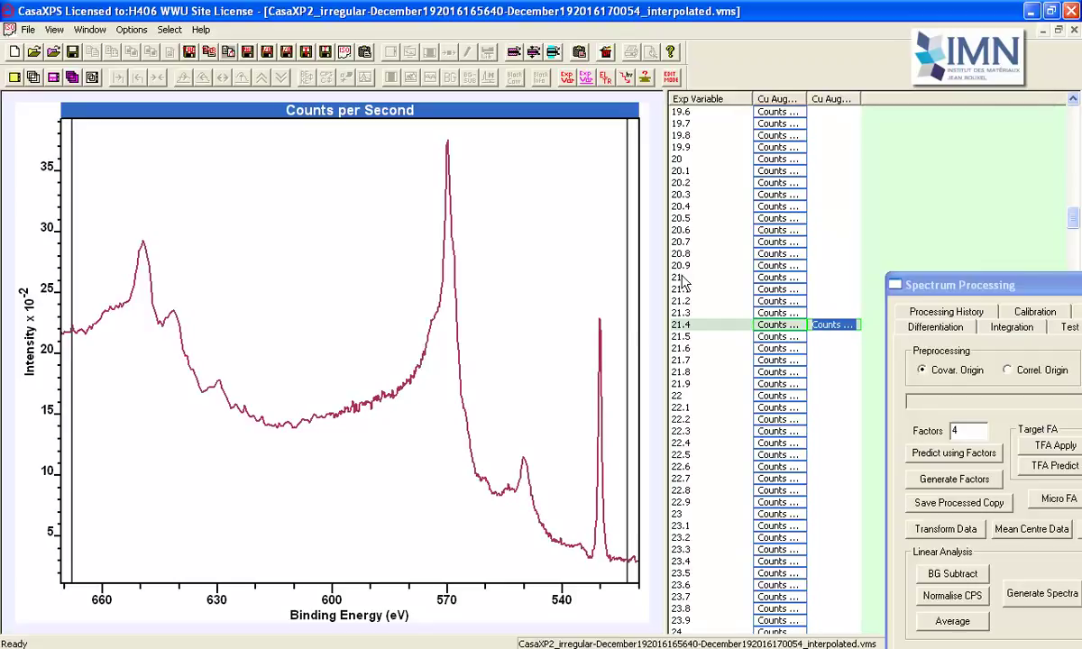
click(90, 30)
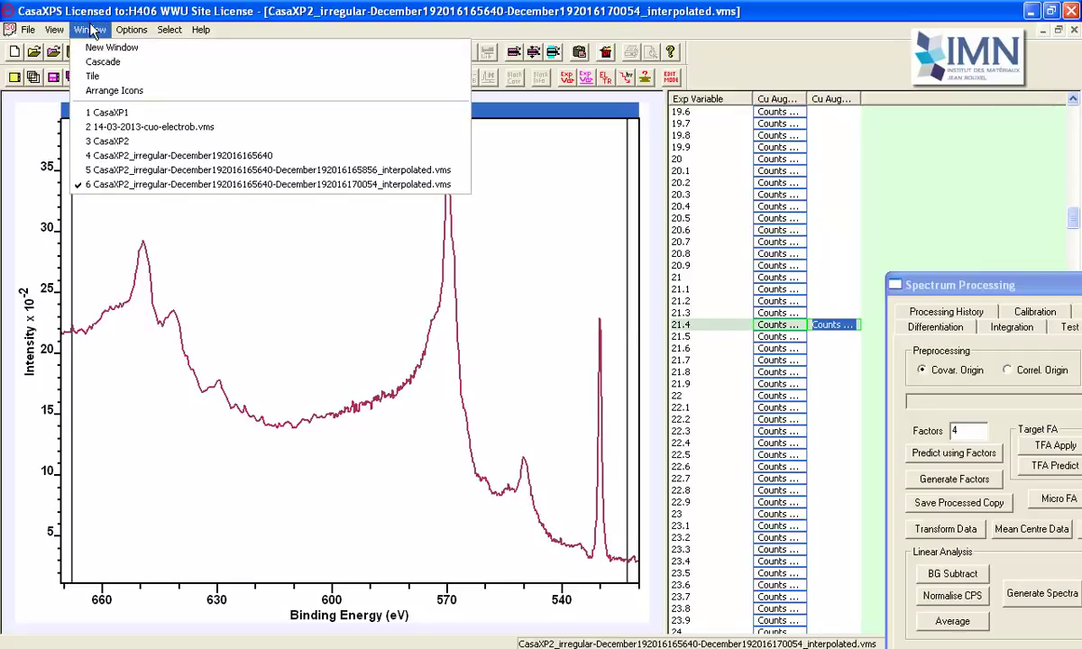
click(135, 158)
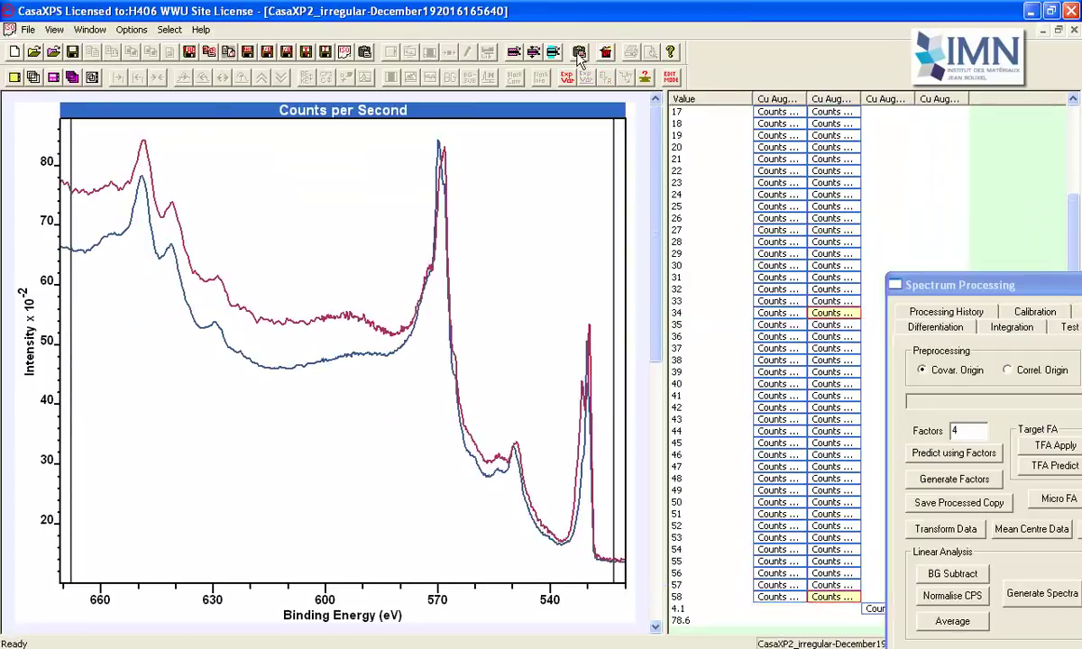
drag(1035, 287, 823, 221)
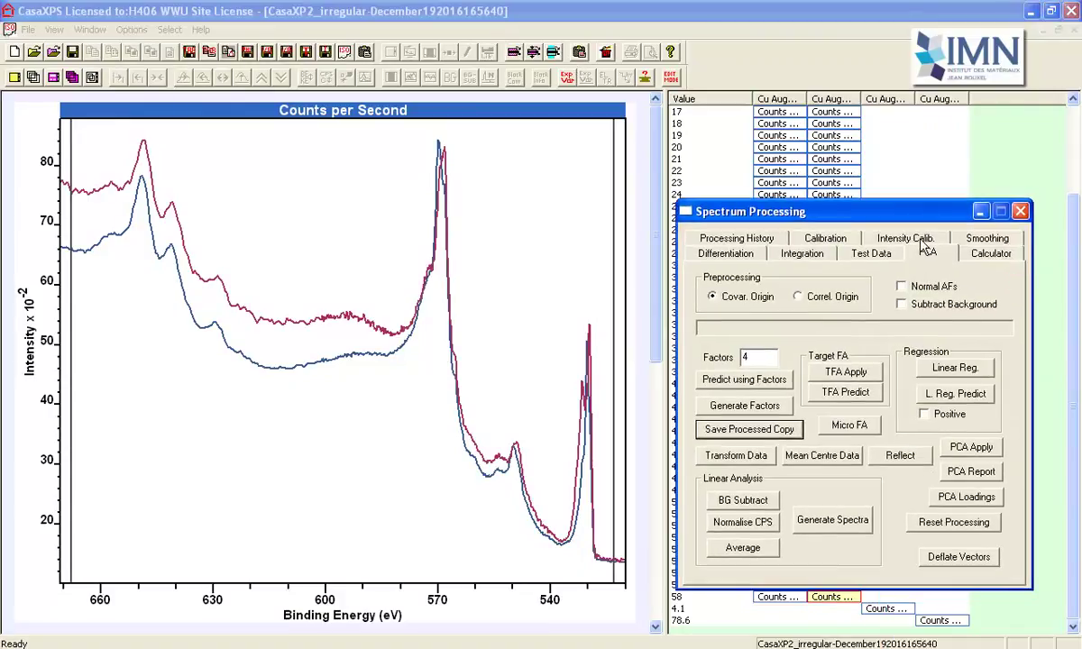
click(766, 432)
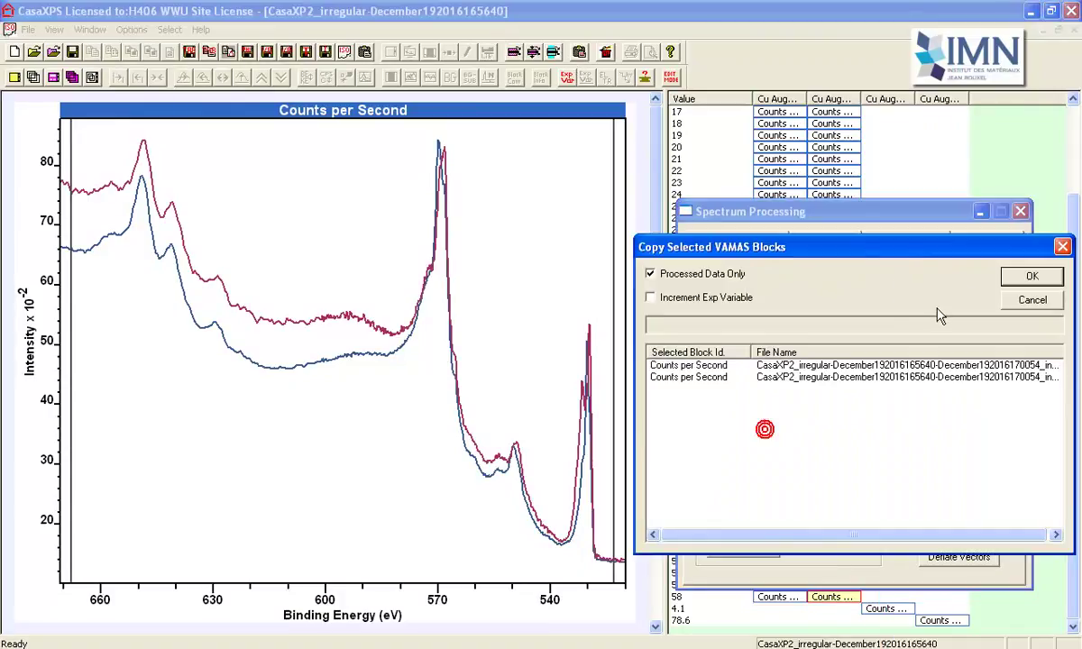
click(1031, 277)
Step: Display the difference spectra collected in this file and overlay them in one tile to compare the sub-oxide and Cu 2+ candidates
click(936, 100)
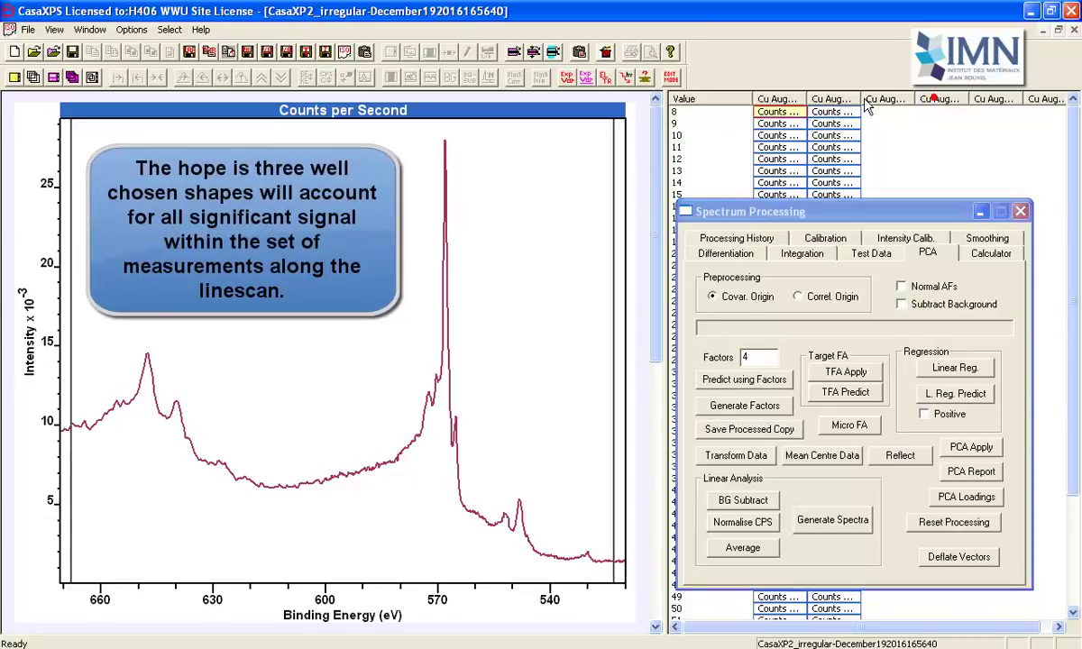
click(32, 79)
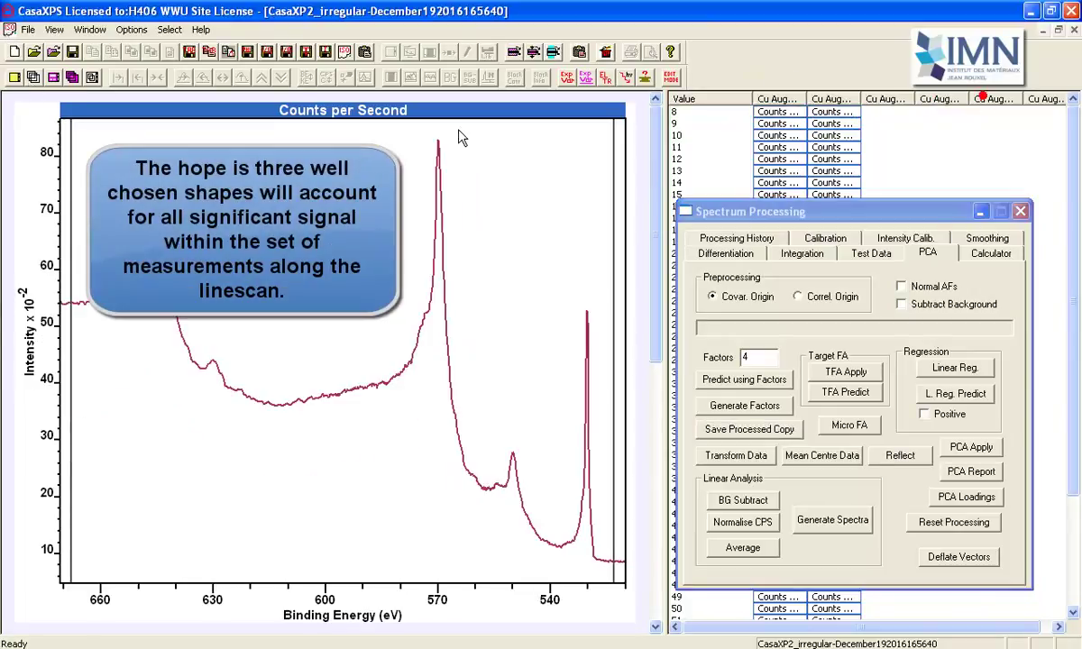
click(72, 77)
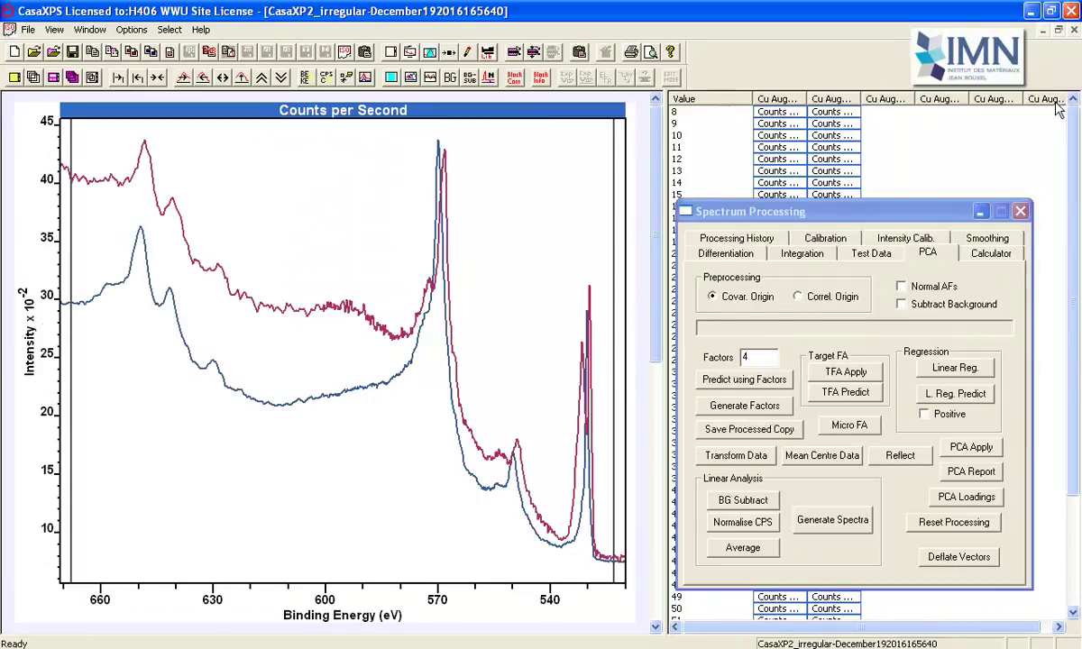
click(72, 78)
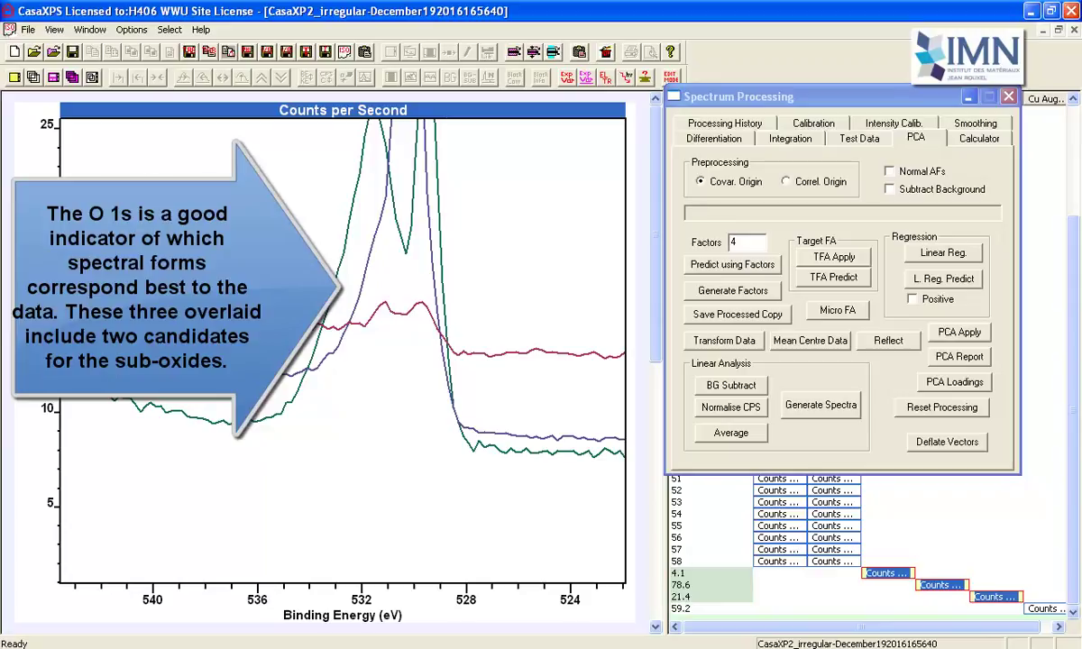
Step: Rescale and normalise the overlaid 4.1, 78.6 and 21.4 spectra, and enlarge the main Cu Auger region to compare the lineshapes
click(245, 77)
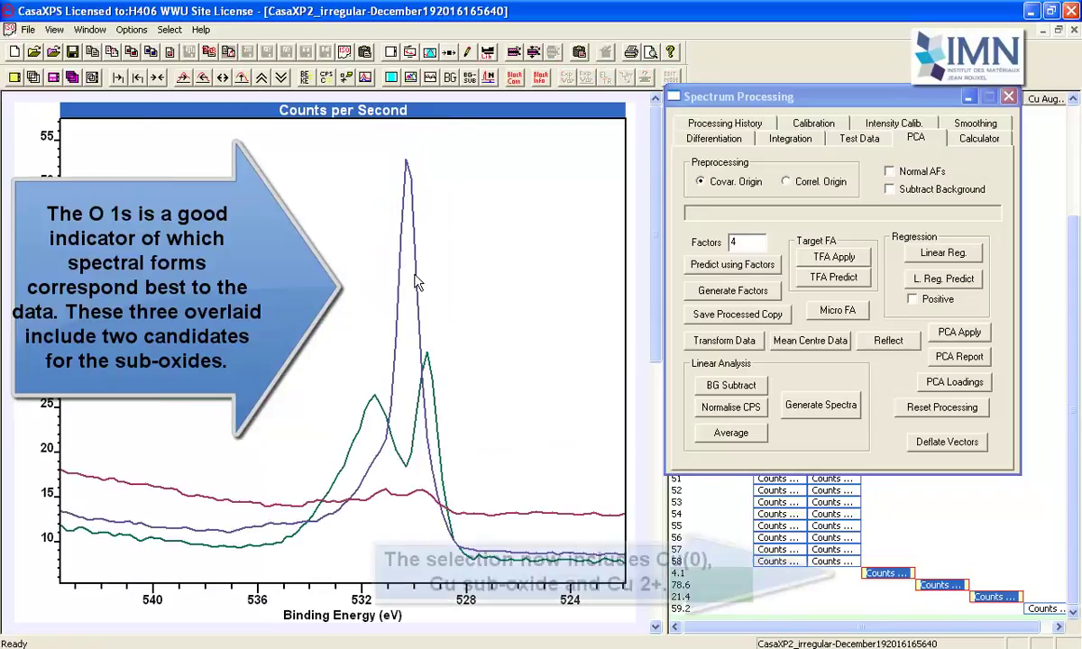
click(158, 77)
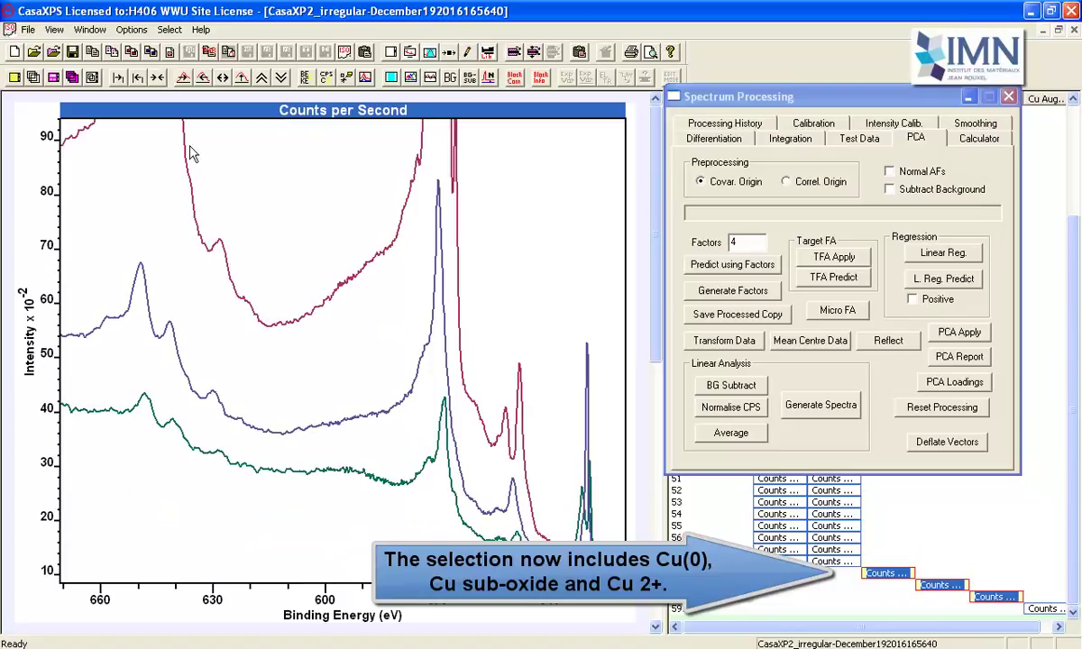
click(248, 79)
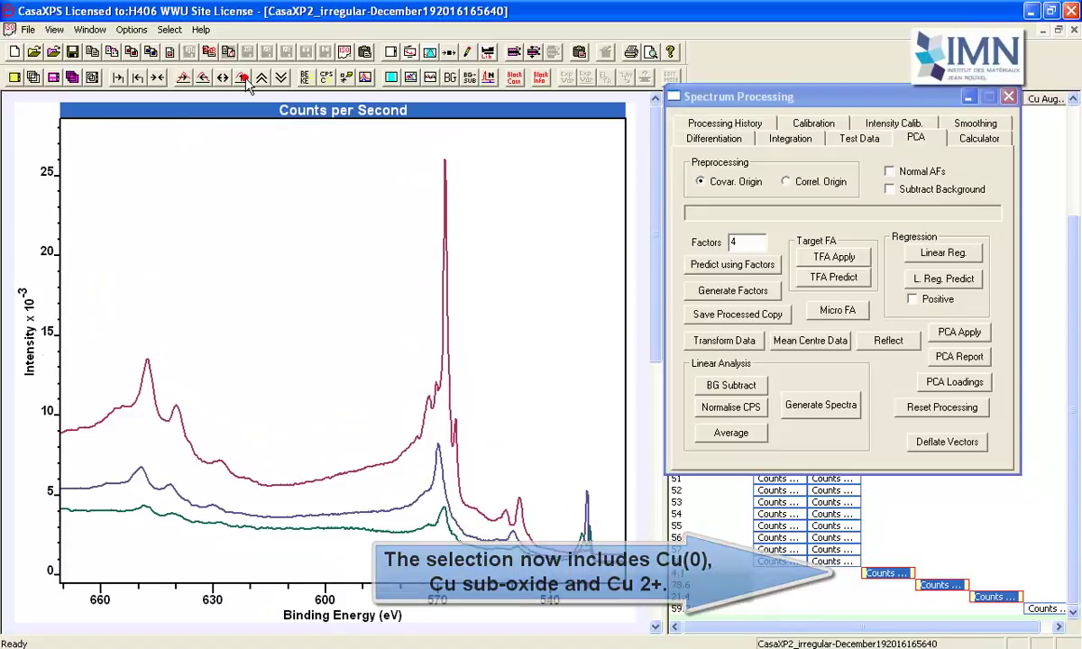
click(487, 78)
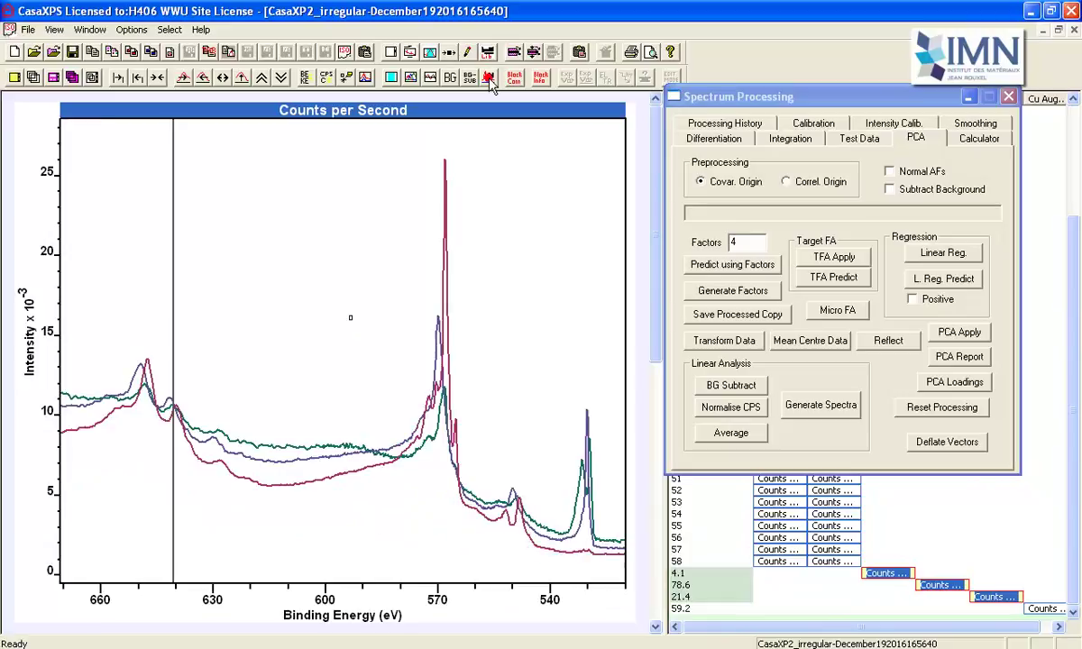
click(251, 79)
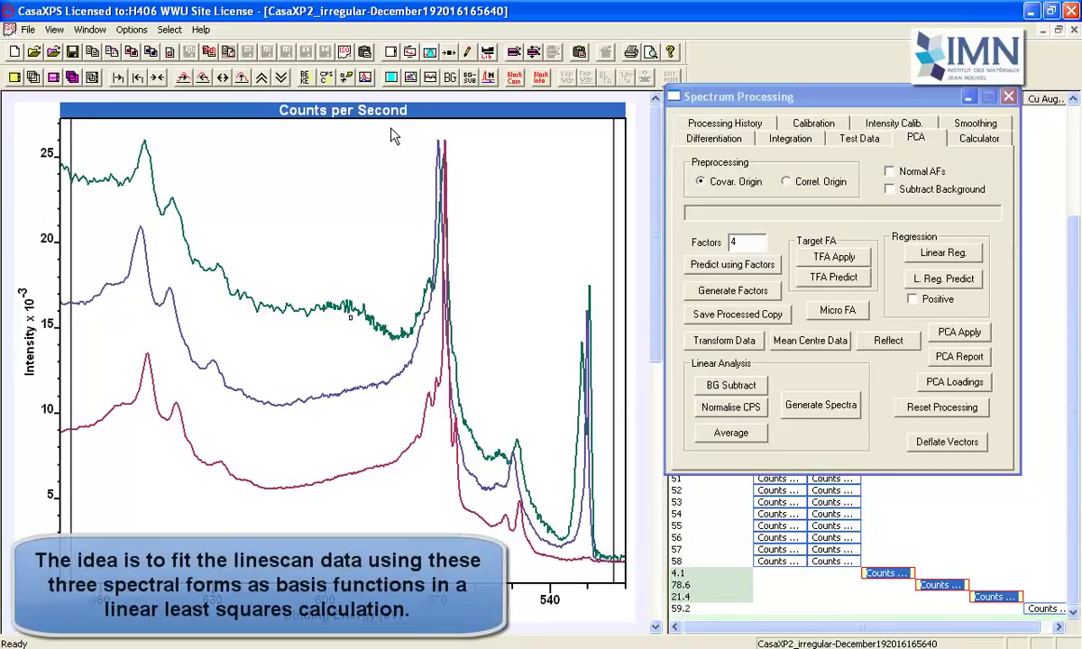
drag(391, 137, 453, 329)
drag(414, 197, 492, 516)
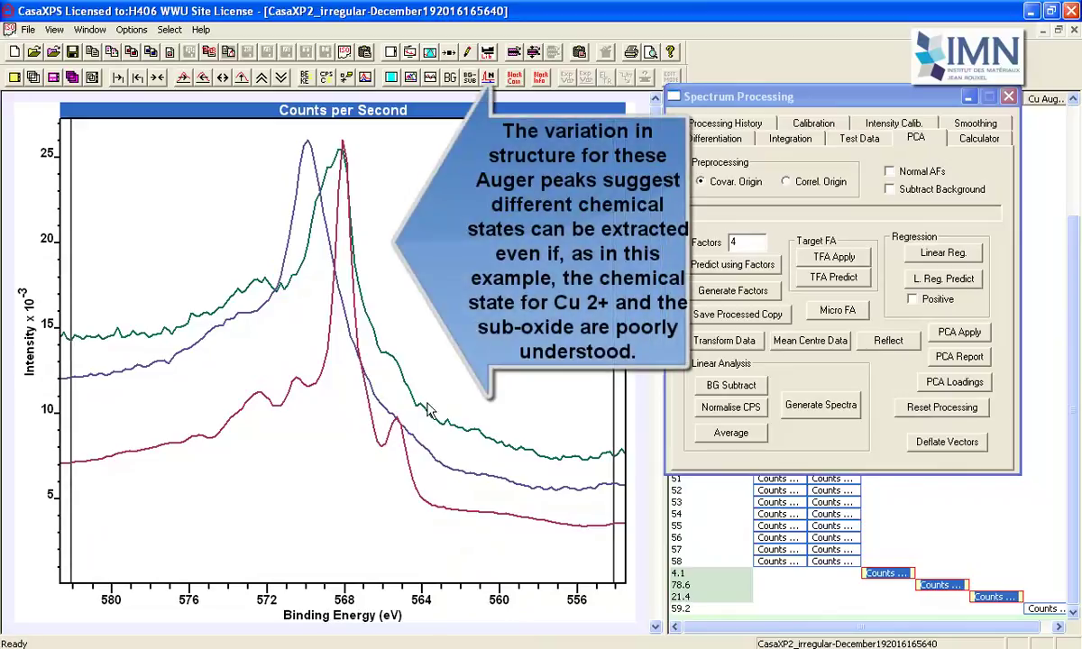
Step: Overlay all the linescan spectra from the first Cu Auger column in the active tile
drag(731, 102, 782, 255)
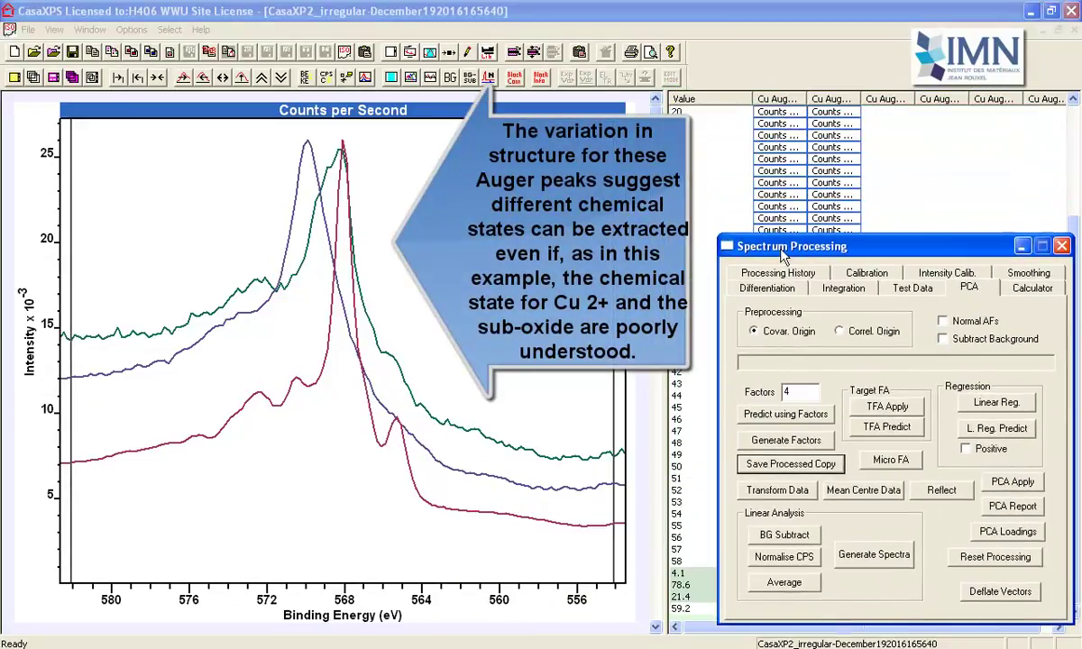
click(775, 101)
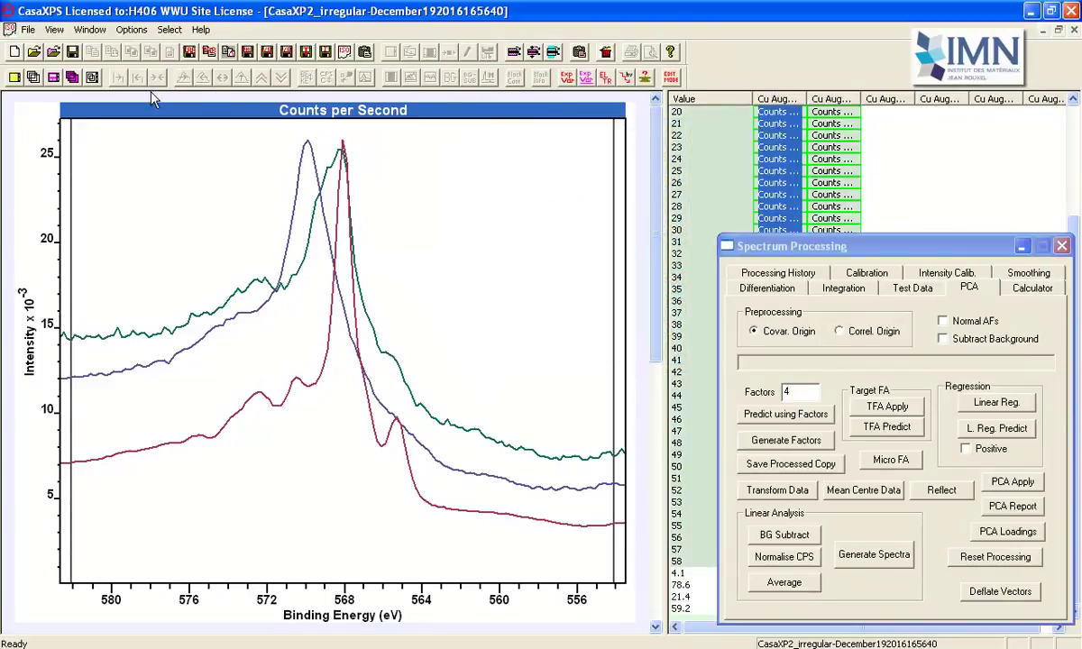
click(33, 78)
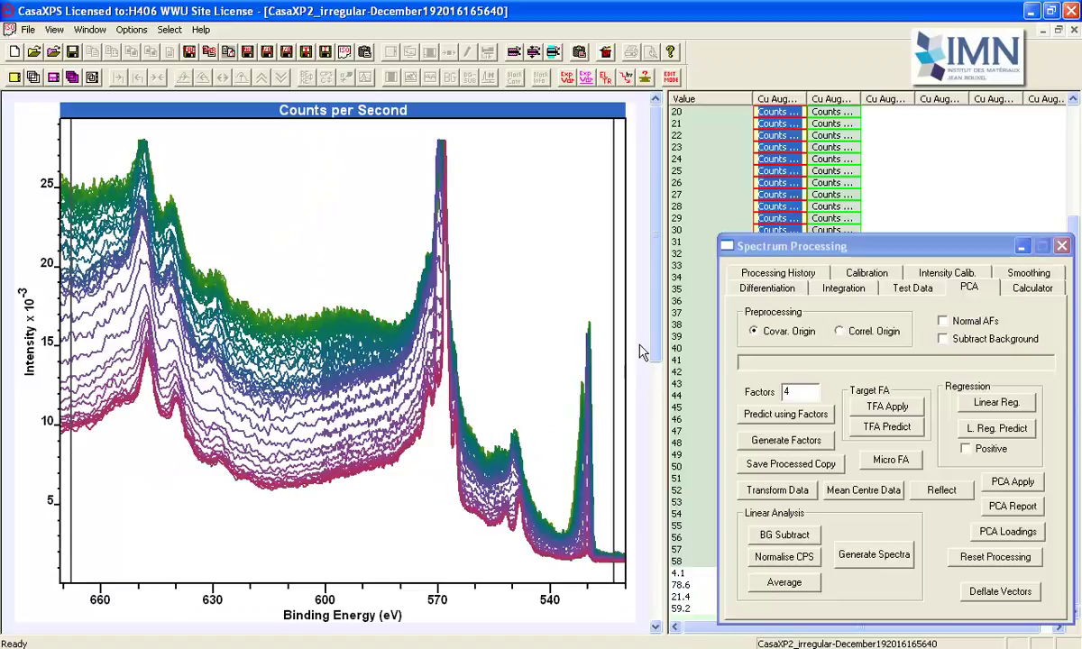
Step: Overlay the three basis spectra 4.1, 78.6 and 21.4 in the active tile and turn off the display normalisation
drag(838, 250, 733, 146)
drag(888, 570, 989, 607)
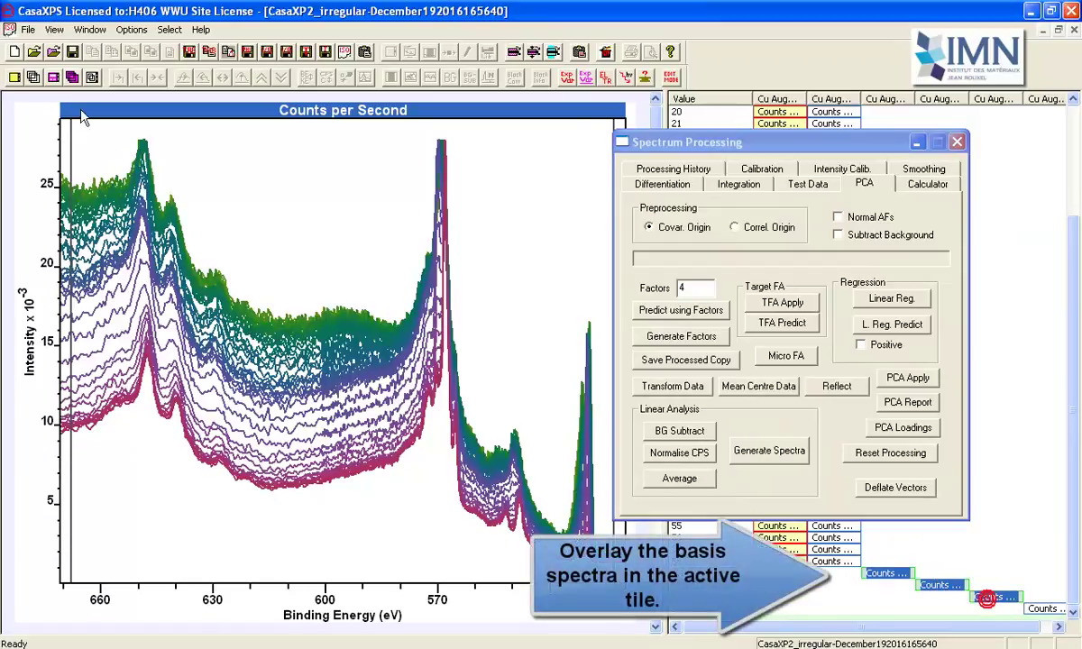
click(29, 77)
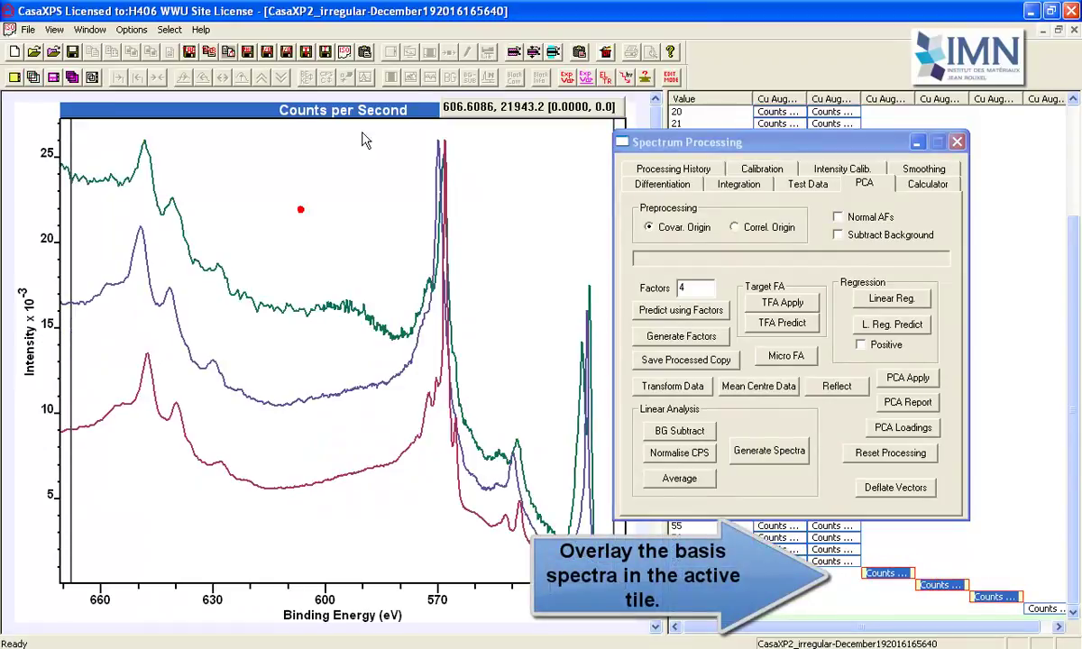
click(491, 78)
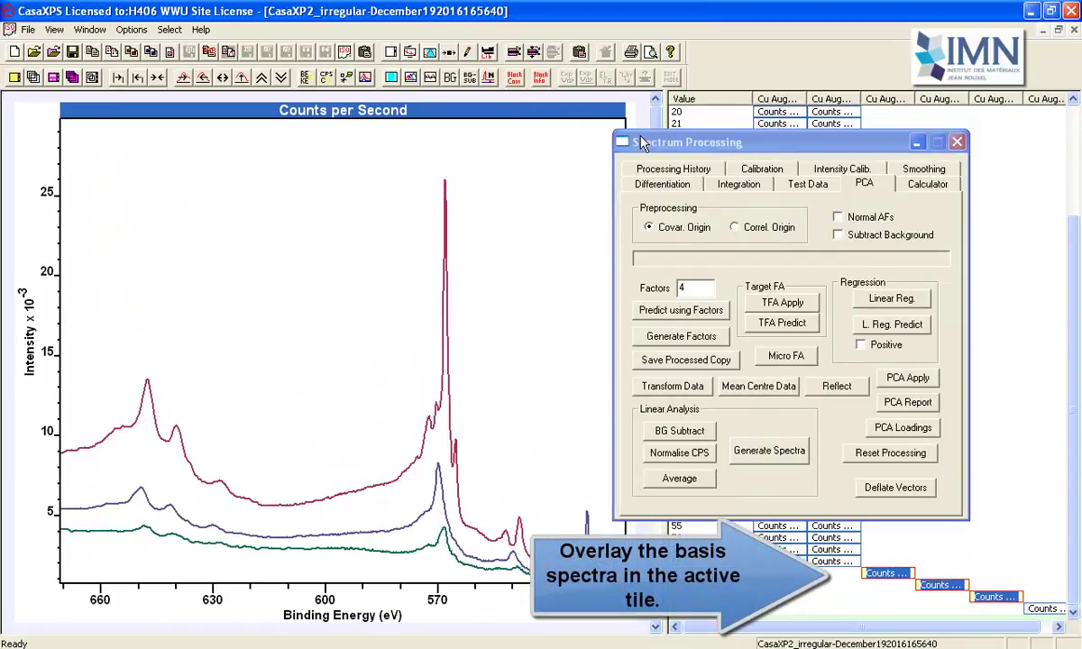
Step: Run the linear least squares analysis (Generate Spectra) on all spectra in the first Cu Auger column using the displayed basis spectra
click(774, 99)
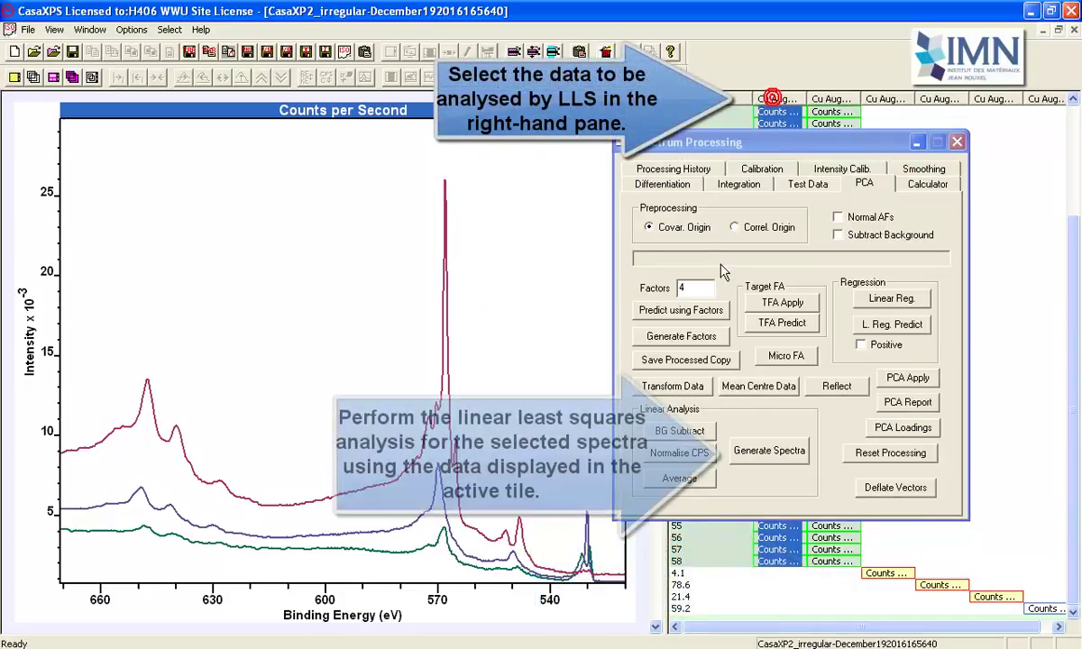
click(745, 454)
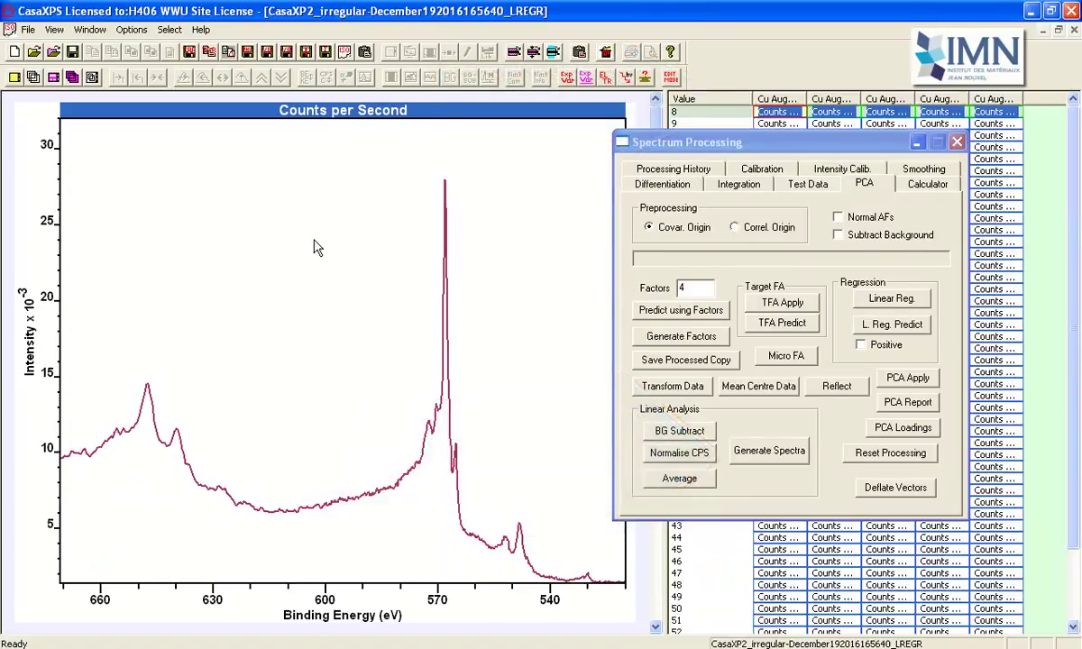
Step: Overlay the least squares decomposition spectra of row 8 and enlarge the Cu Auger region from about 580 to 541 eV
drag(719, 142, 854, 222)
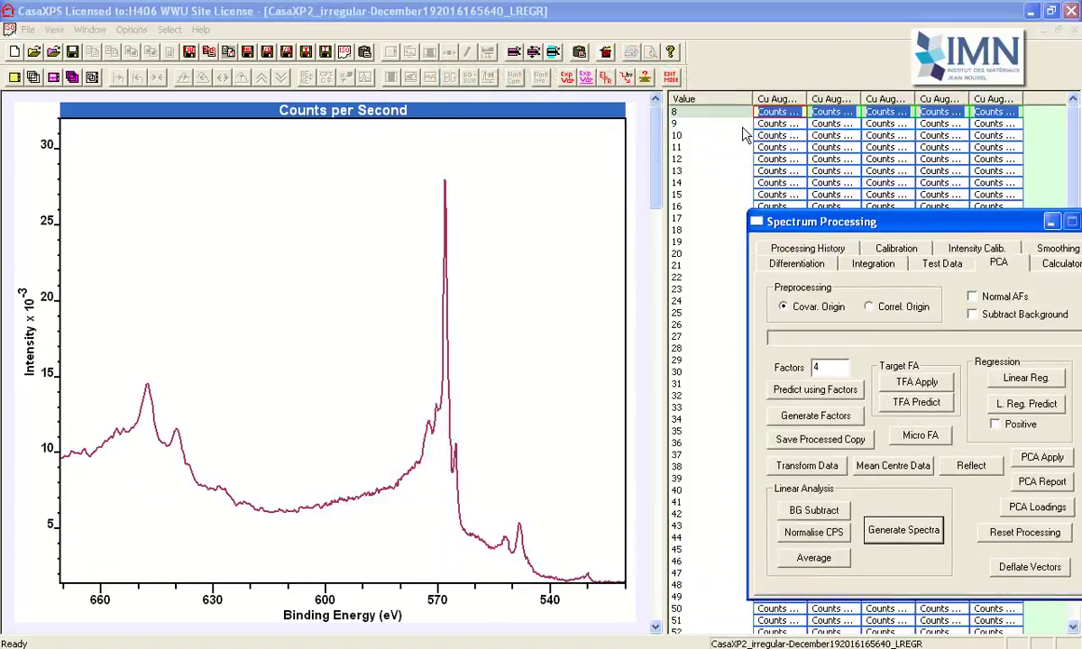
click(737, 118)
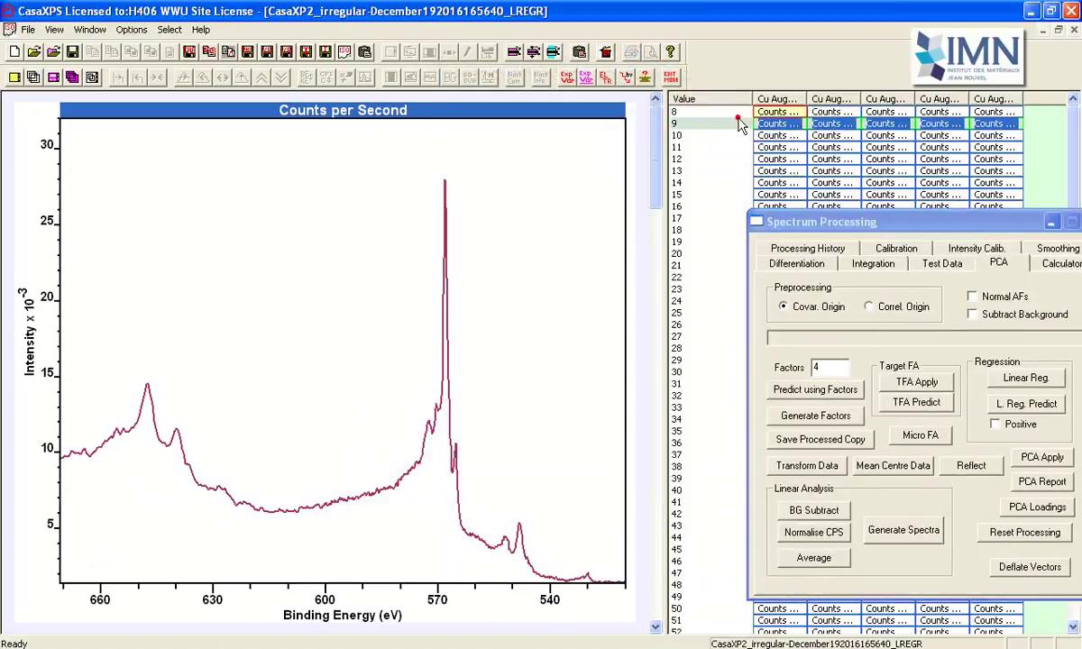
click(93, 78)
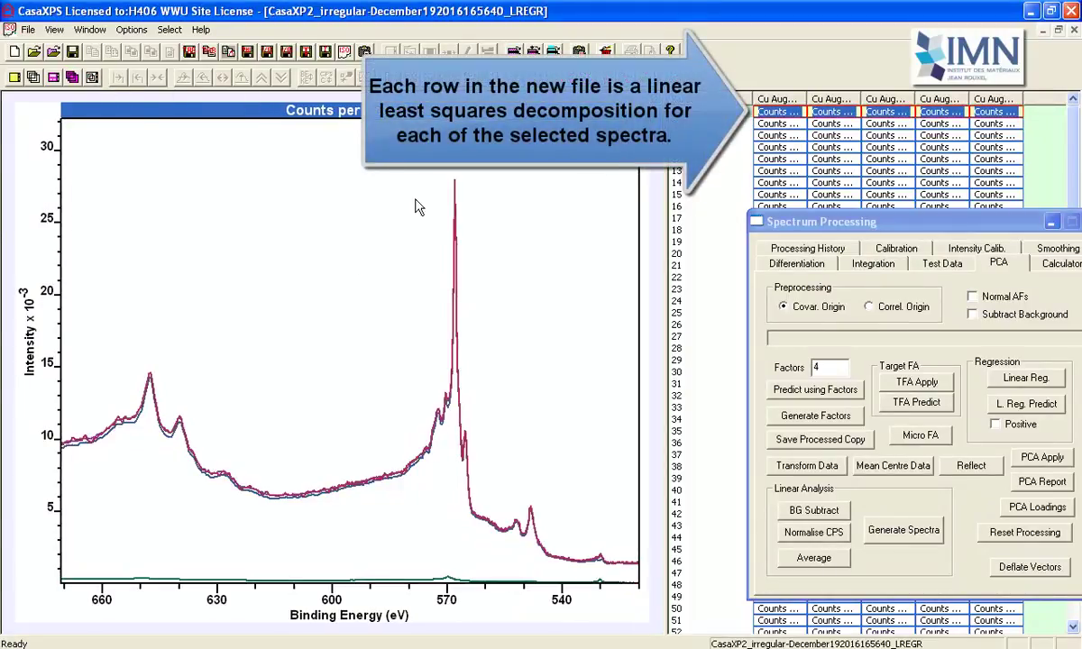
drag(411, 177, 559, 561)
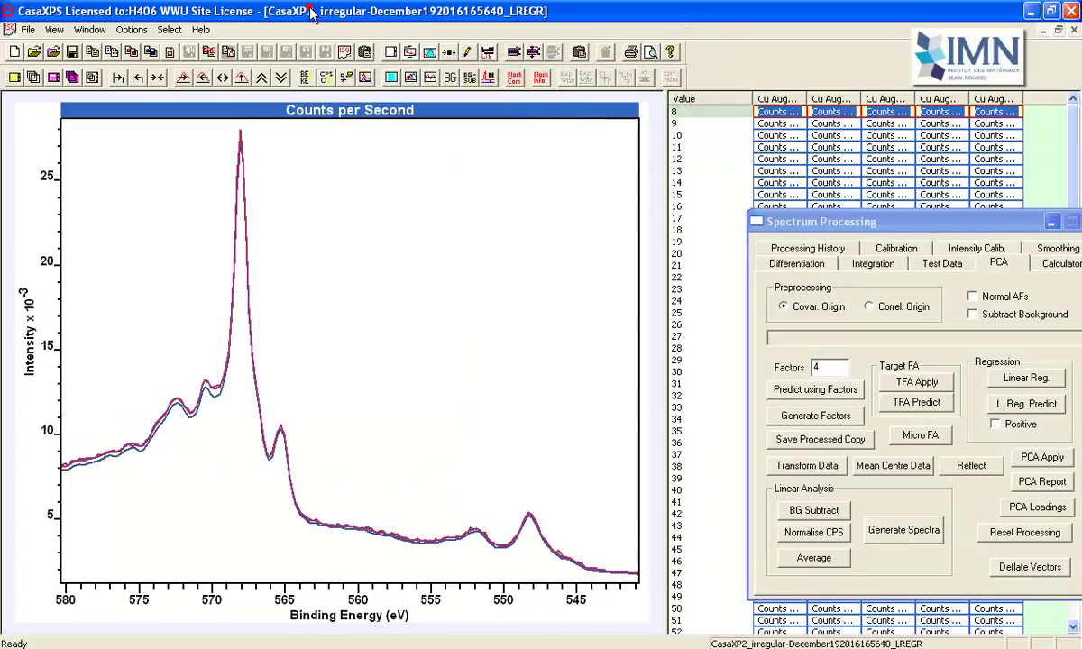
Step: Examine the decomposition row by row along the linescan to compare the Cu(0), sub-oxide and Cu 2+ contributions
key(Down)
key(Down)
key(Down)
key(Down)
key(Down)
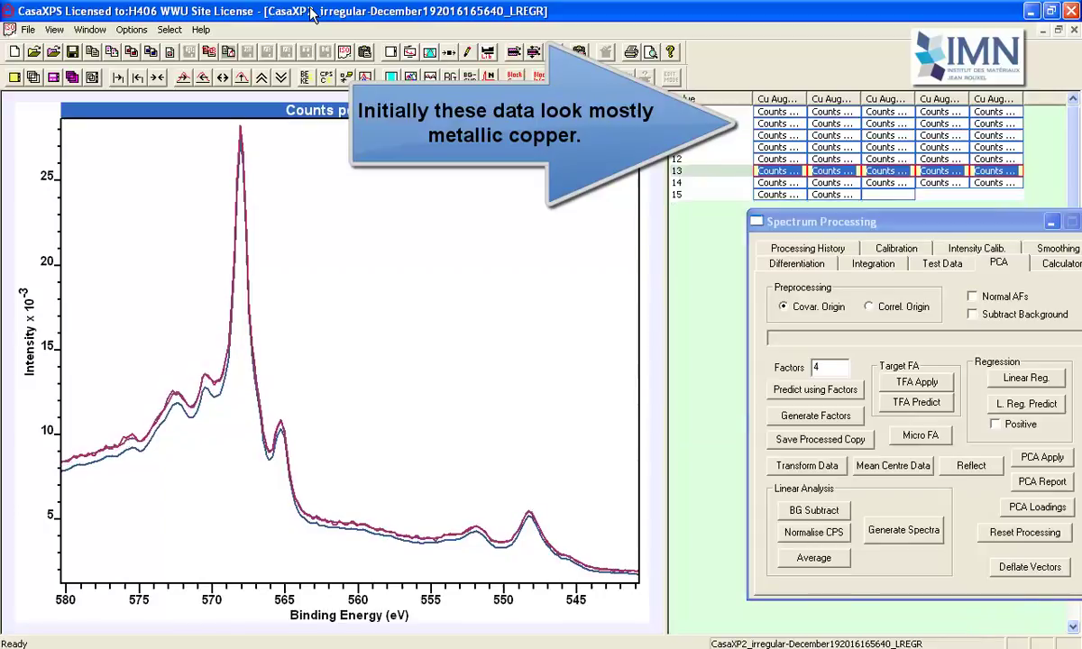
key(Down)
key(Down)
key(Down)
key(Down)
key(Down)
key(Down)
key(Down)
key(Down)
key(Down)
key(Down)
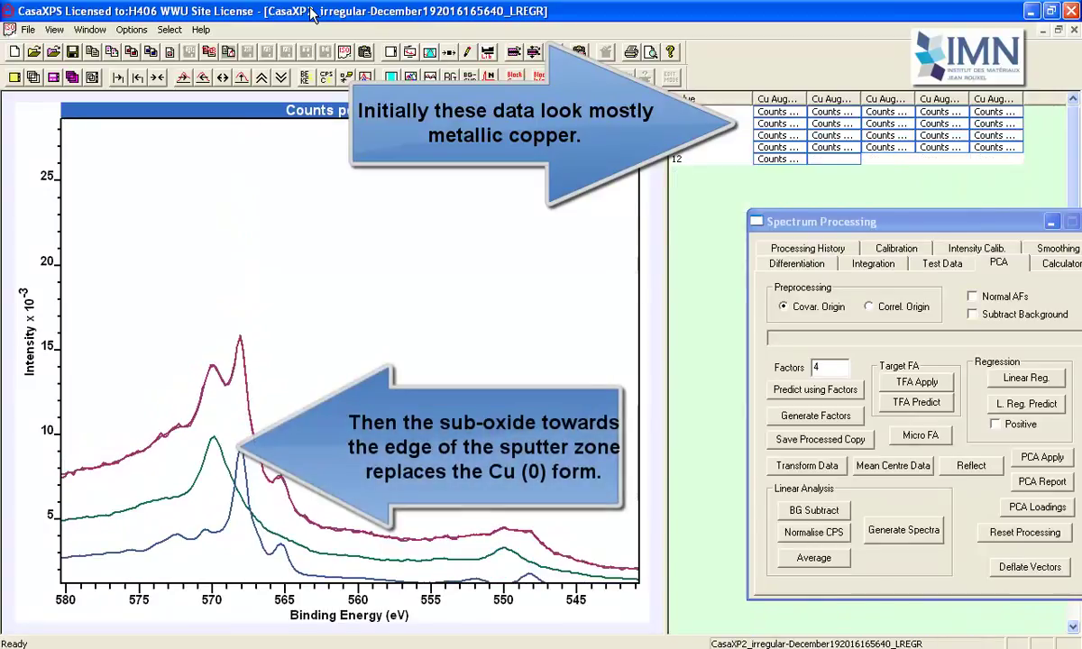
key(Down)
key(Down)
key(Down)
key(Down)
key(Down)
key(Down)
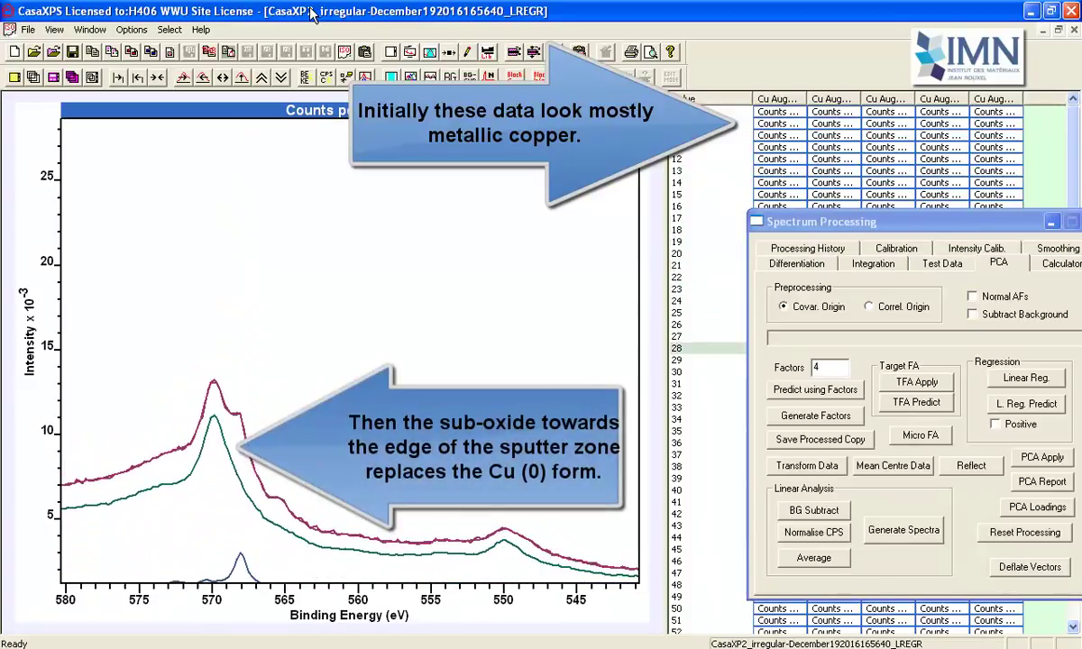
key(Down)
key(Down)
key(Down)
key(Down)
key(Down)
key(Down)
key(Down)
key(Down)
key(Down)
key(Down)
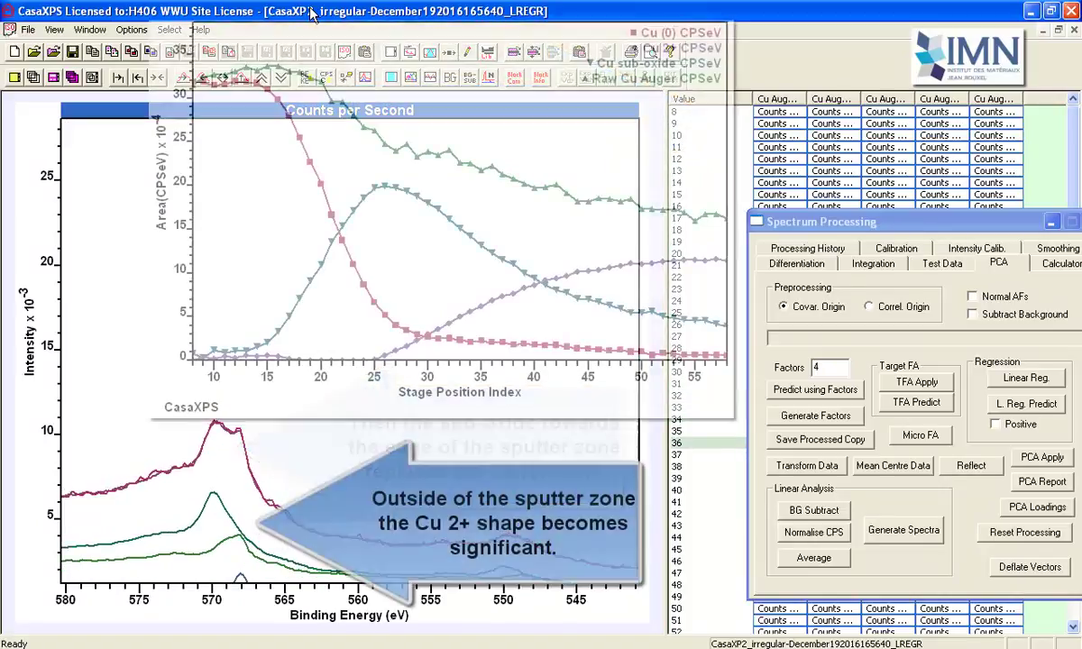
key(Down)
key(Down)
key(Down)
key(Down)
key(Down)
key(Down)
key(Down)
key(Down)
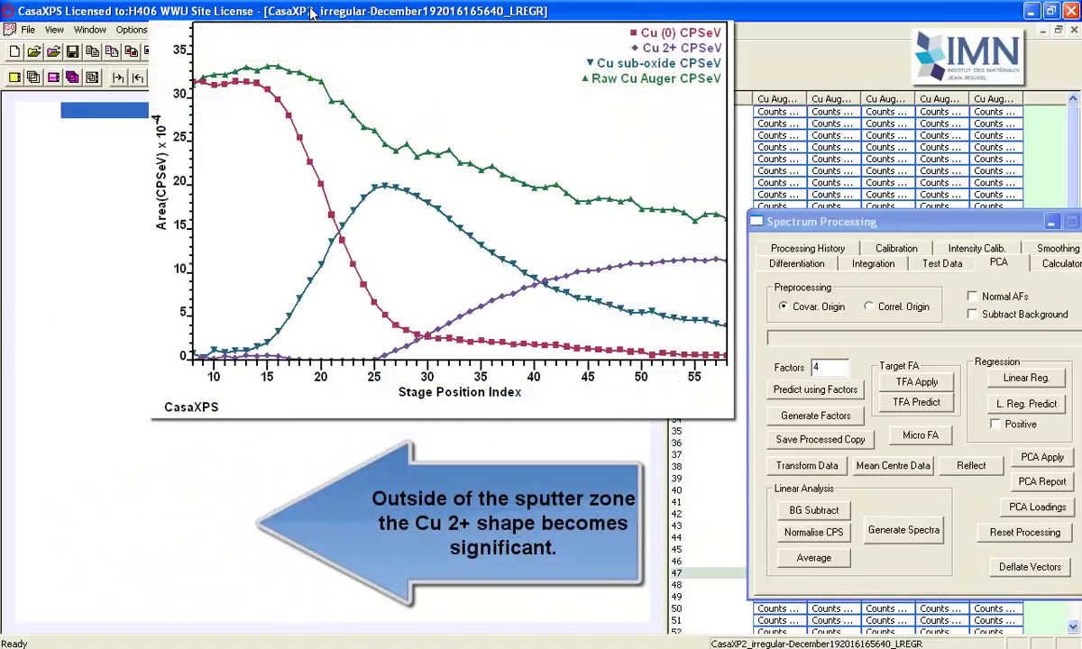
key(Down)
key(Down)
key(Down)
key(Down)
key(Down)
key(Down)
key(Down)
key(Down)
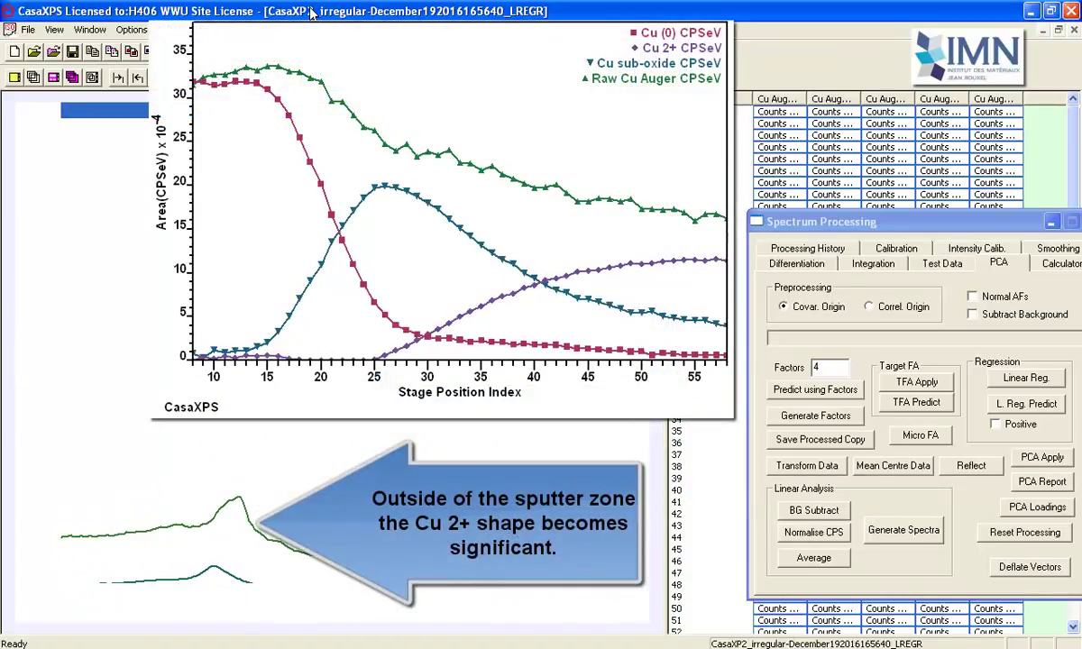
key(Down)
key(Down)
key(Down)
key(Down)
key(Down)
key(Down)
key(Down)
key(Down)
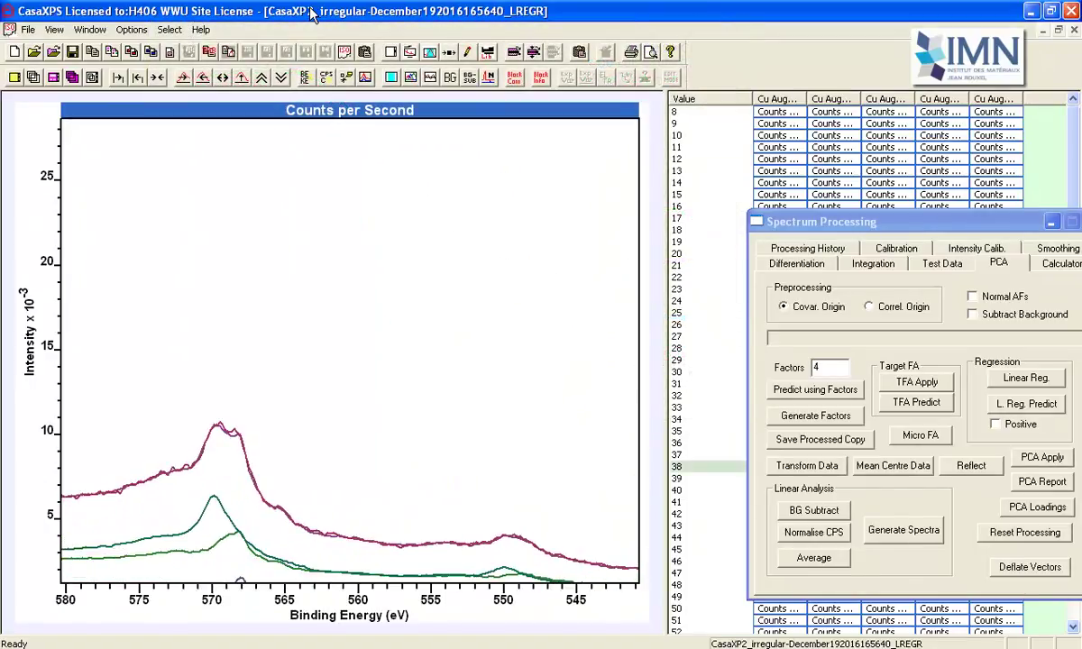
Step: Compare the row 38 lineshapes with and without display normalisation, and restore the full energy range with the intensity scaled to the data
click(490, 79)
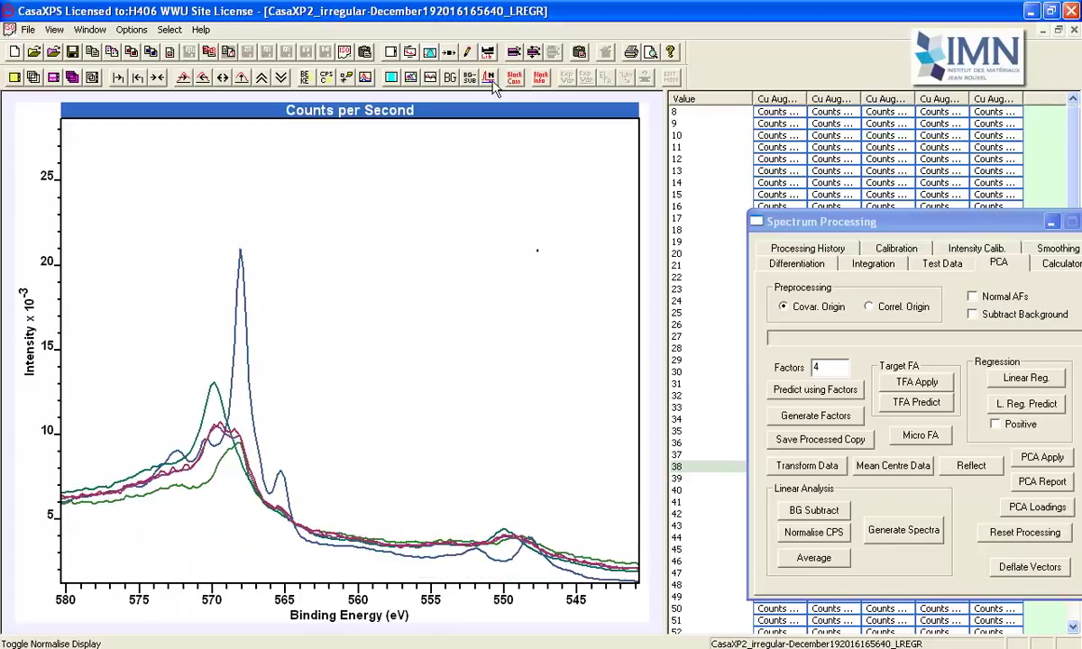
click(493, 87)
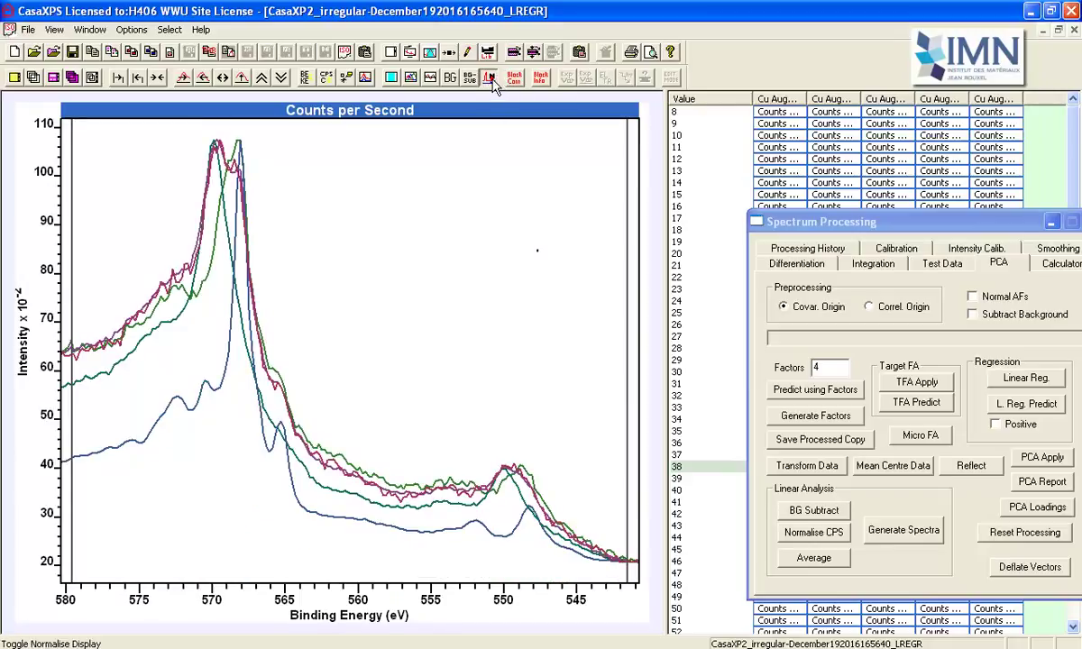
click(492, 80)
click(156, 77)
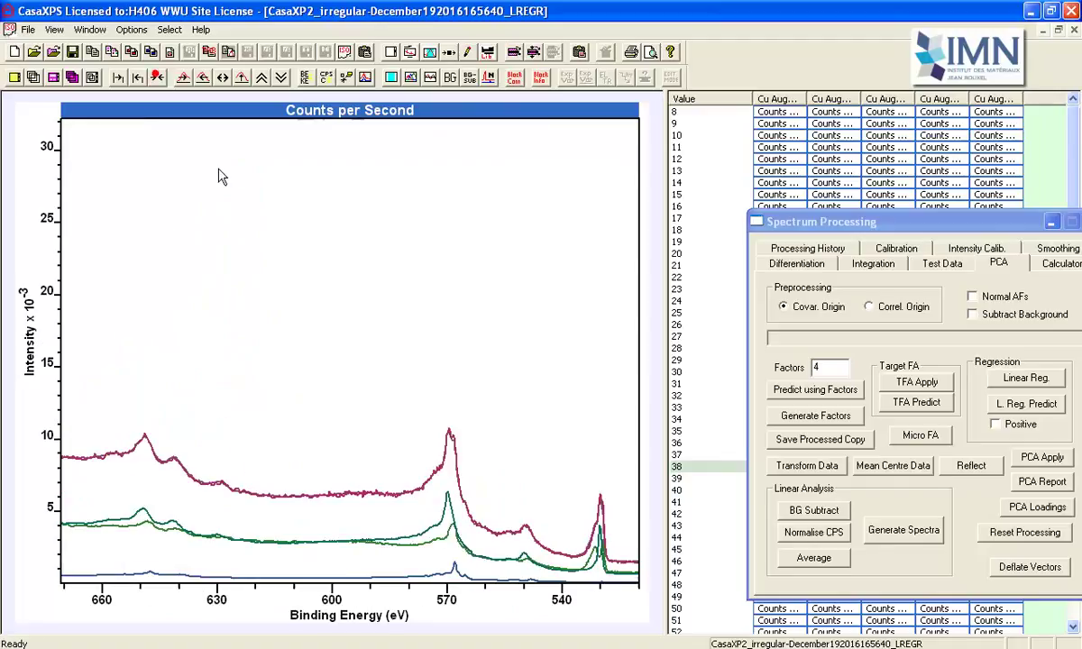
click(224, 77)
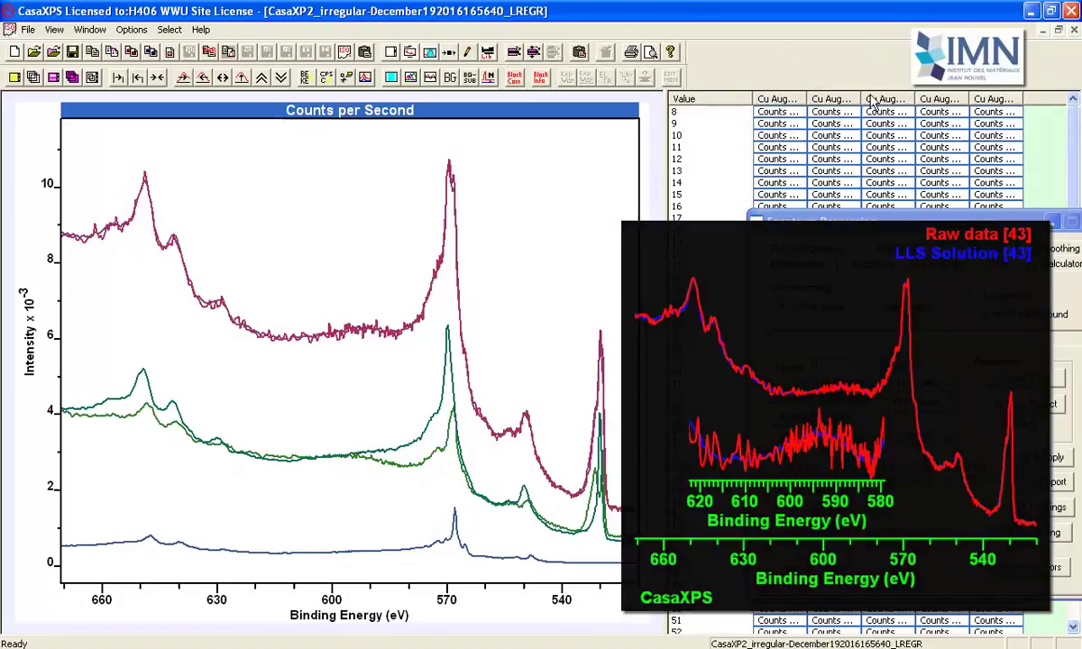
Step: Create a quantification region on the last-column spectrum of row 10 and adjust its limits to about 617.45 and 557.93 eV
click(888, 136)
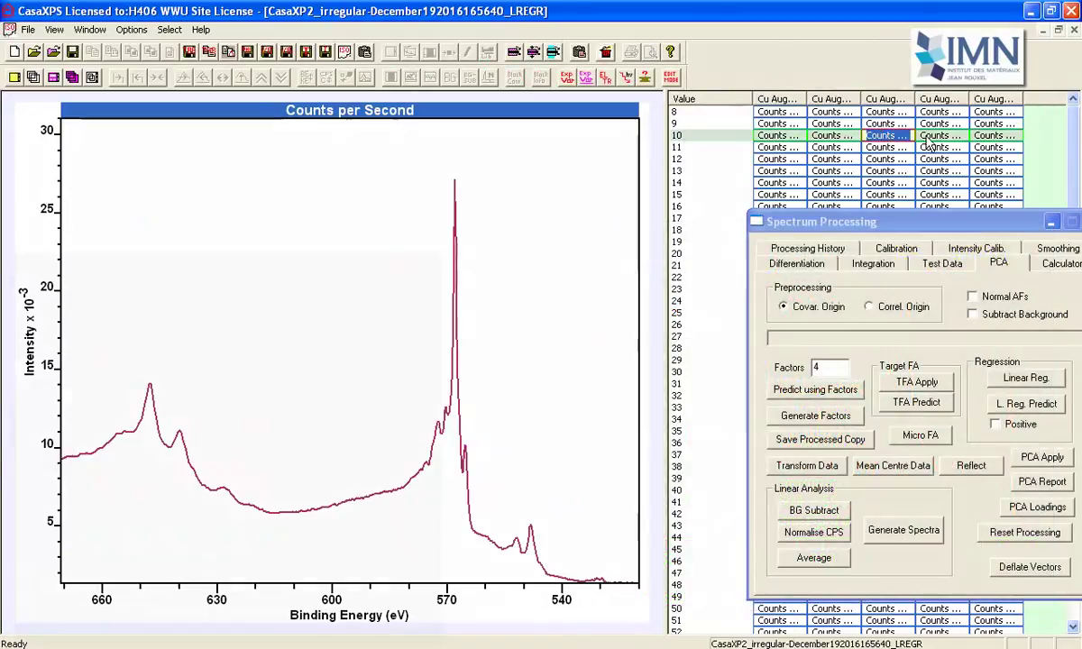
click(992, 136)
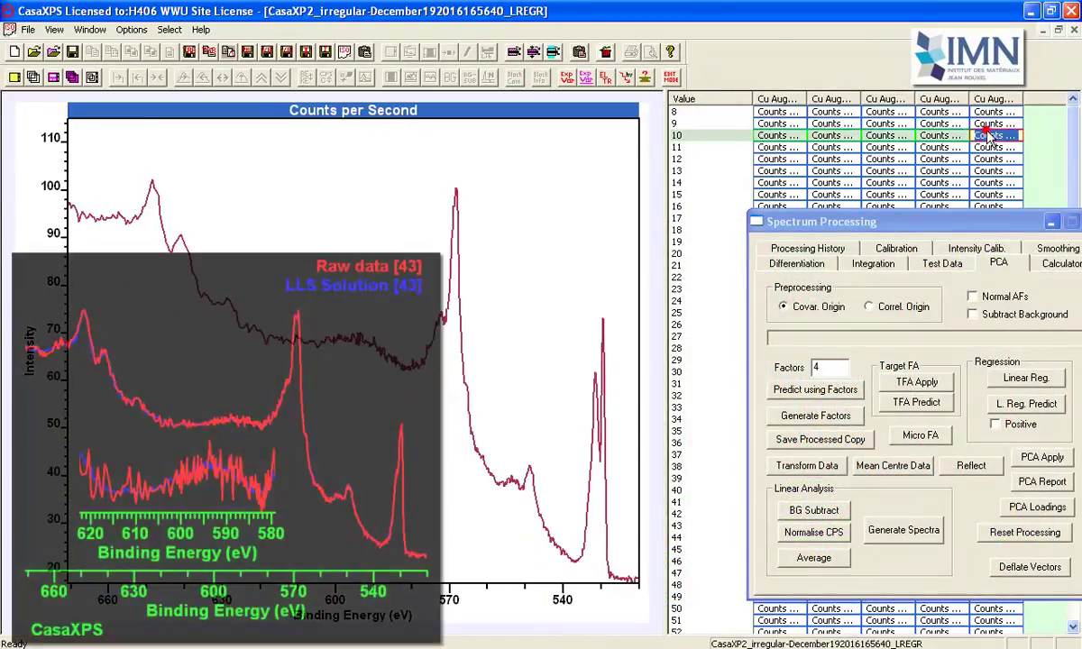
click(449, 164)
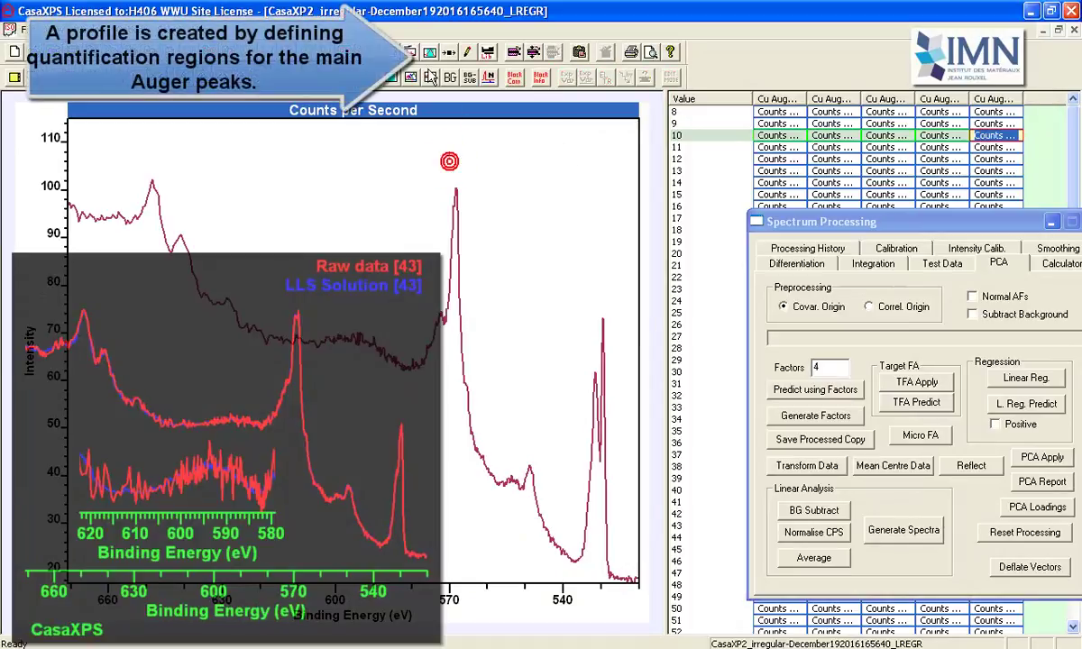
click(431, 53)
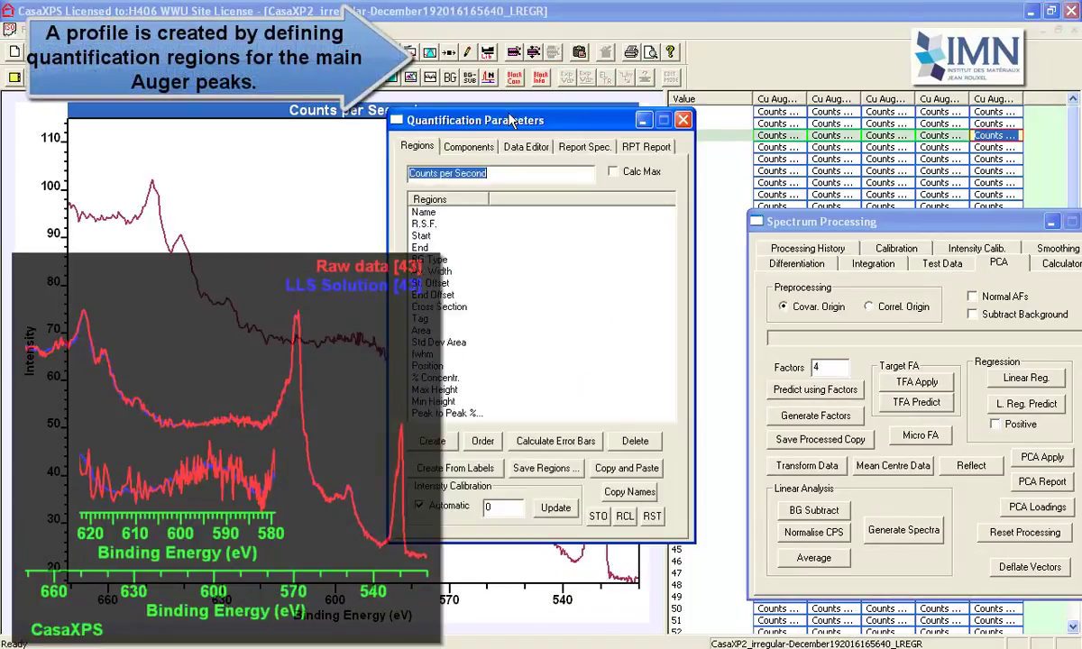
drag(517, 124, 841, 205)
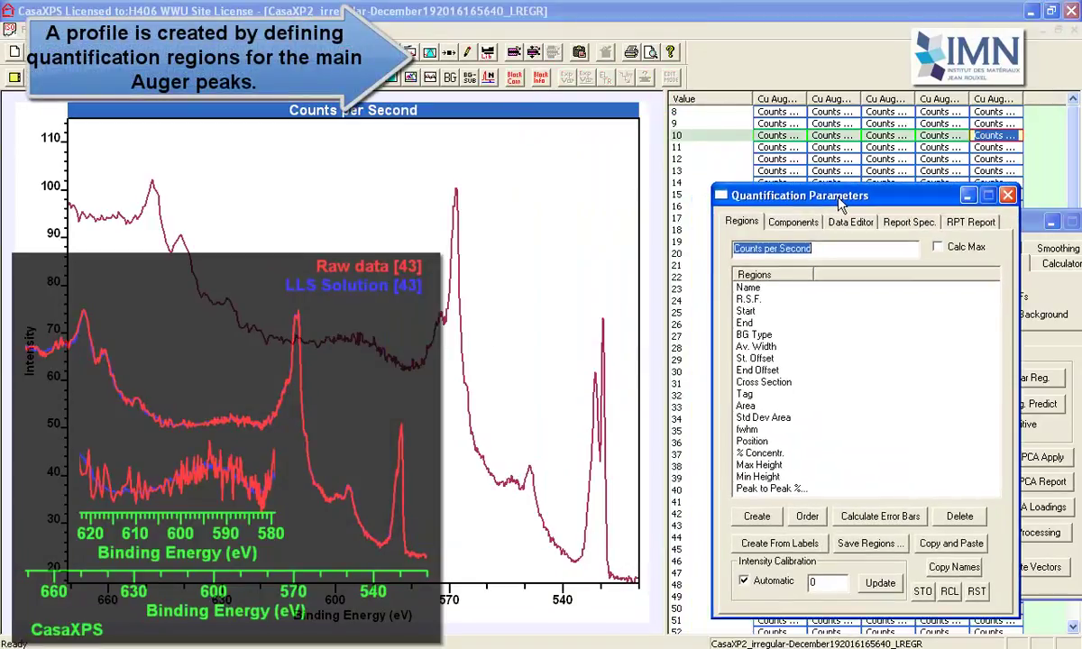
click(756, 516)
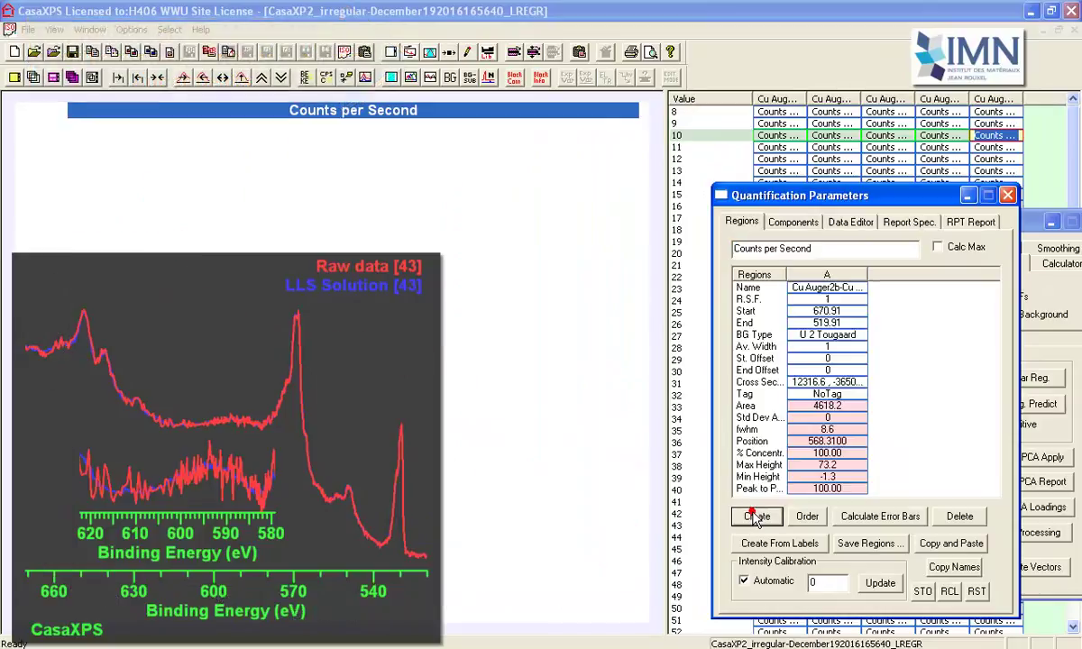
drag(94, 365, 269, 364)
drag(632, 507, 499, 508)
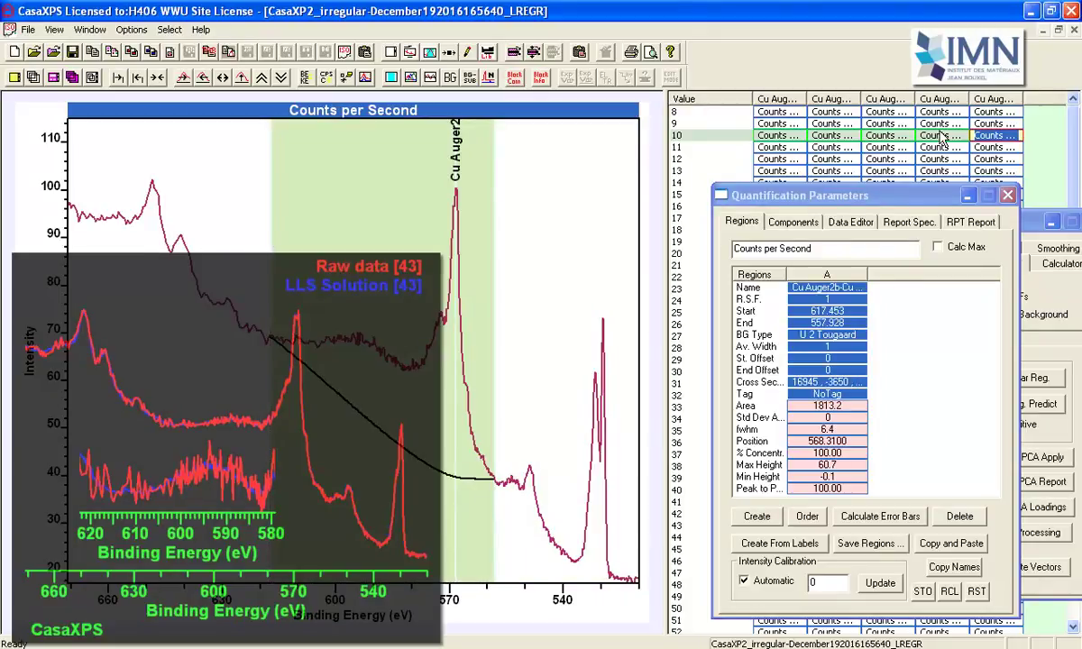
Step: Propagate the quantification region to the spectra in the last three columns of row 10
click(889, 137)
right_click(405, 250)
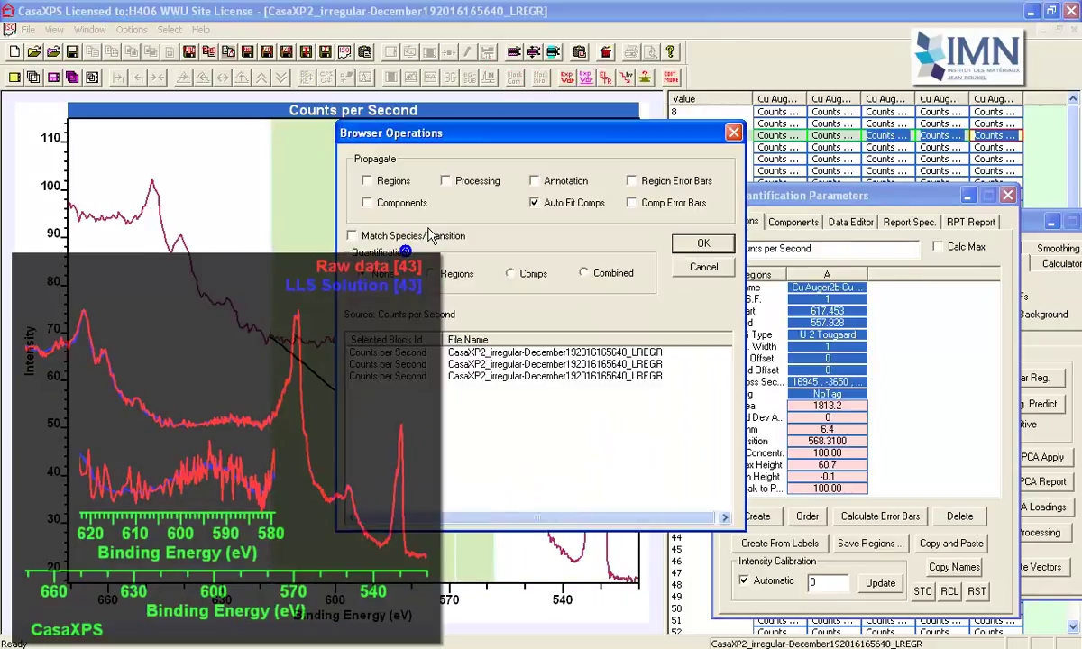
click(381, 179)
click(703, 243)
click(505, 365)
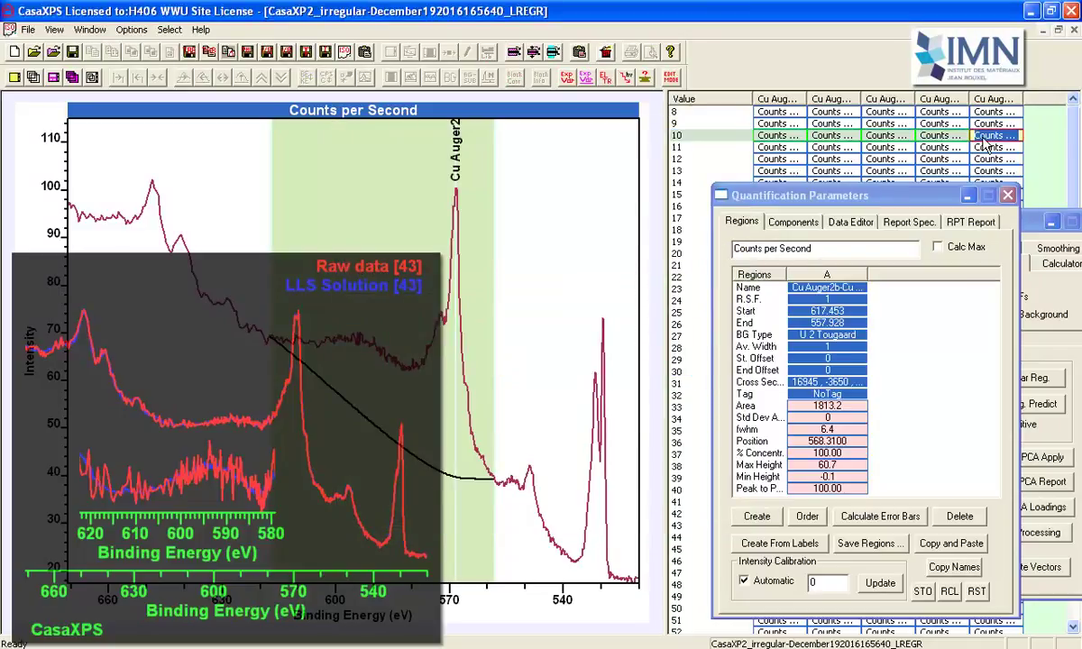
Step: Rename the quantification region on the last-column spectrum of row 10 as Cu 2+
click(851, 289)
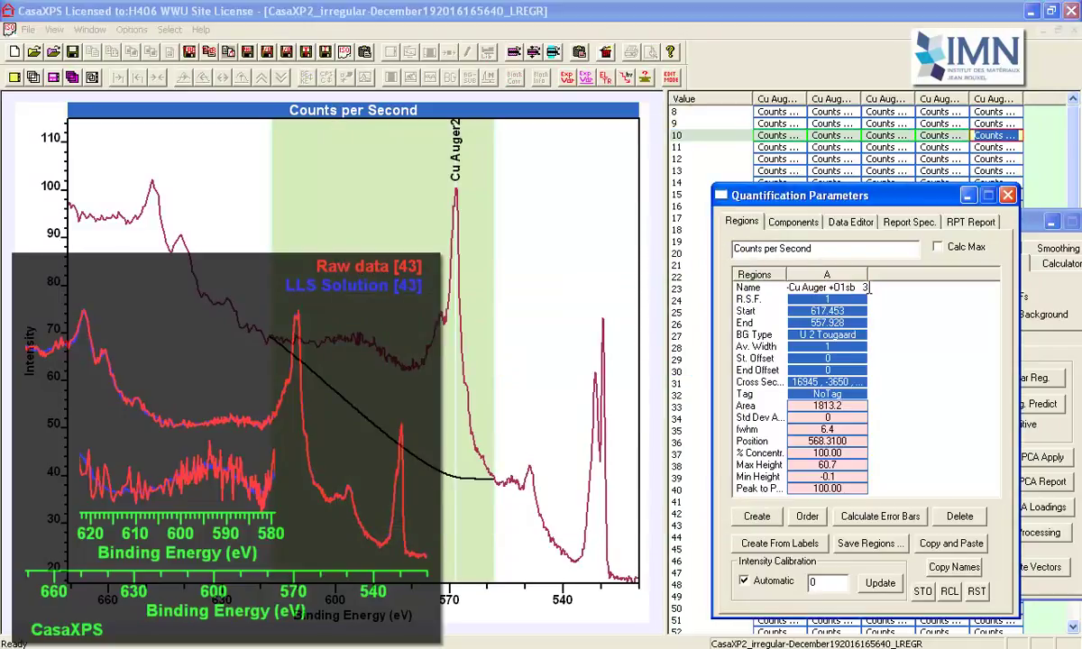
drag(866, 288, 710, 290)
text(C)
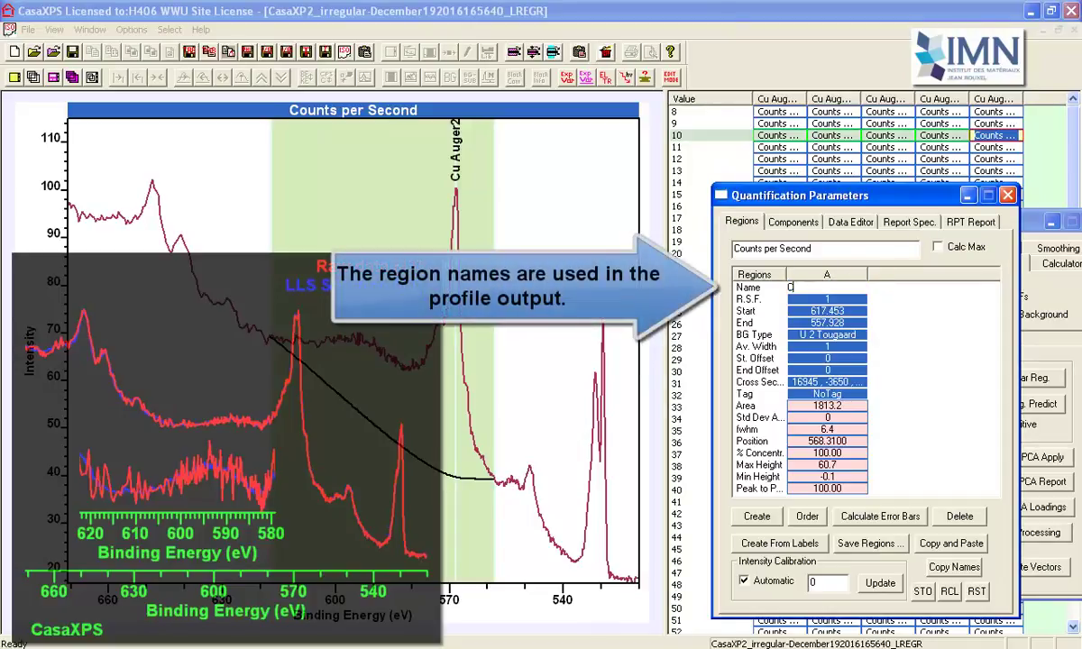
text(u 2+)
key(Return)
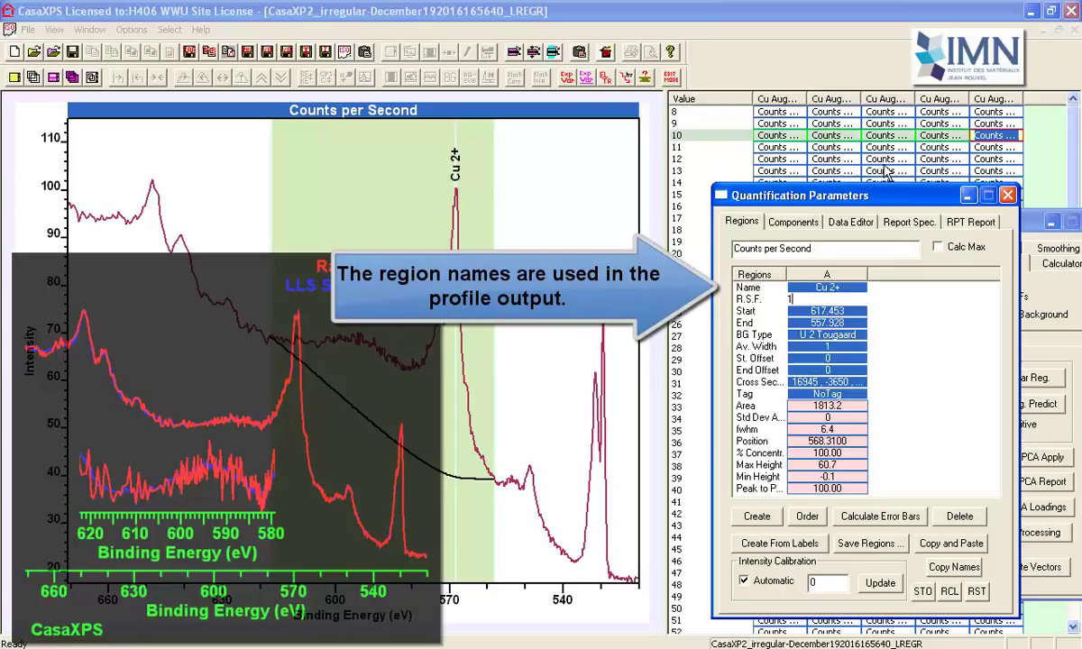
Step: Rename the quantification region on the fourth-column spectrum of row 10 as Cu sub-oxide
double_click(937, 135)
click(848, 286)
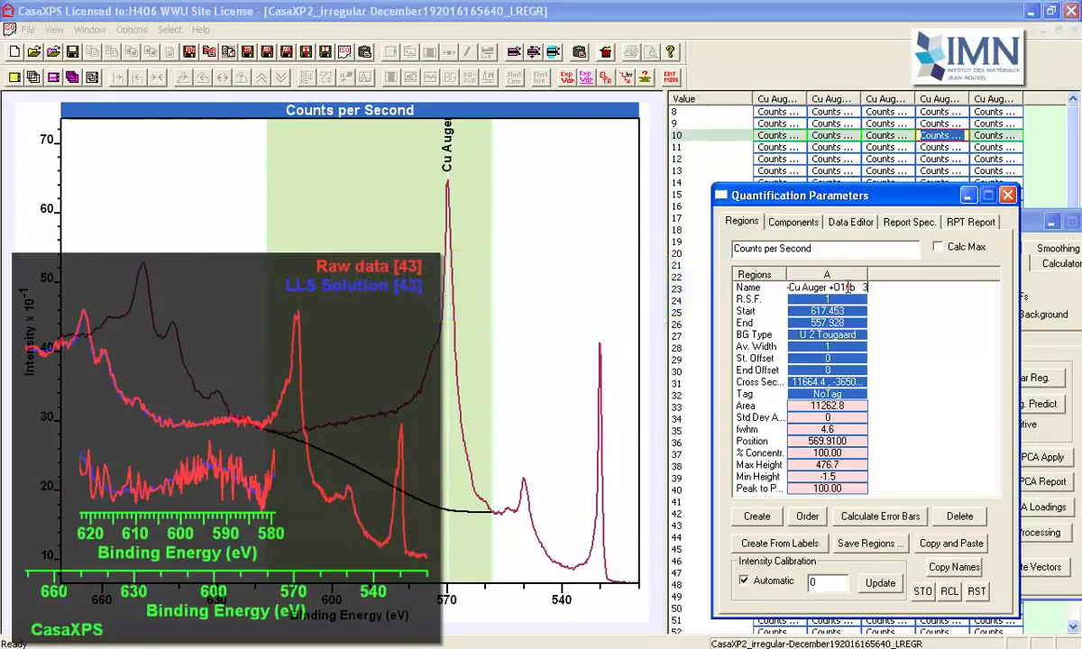
drag(865, 287, 721, 290)
text(Cu sub-oxide)
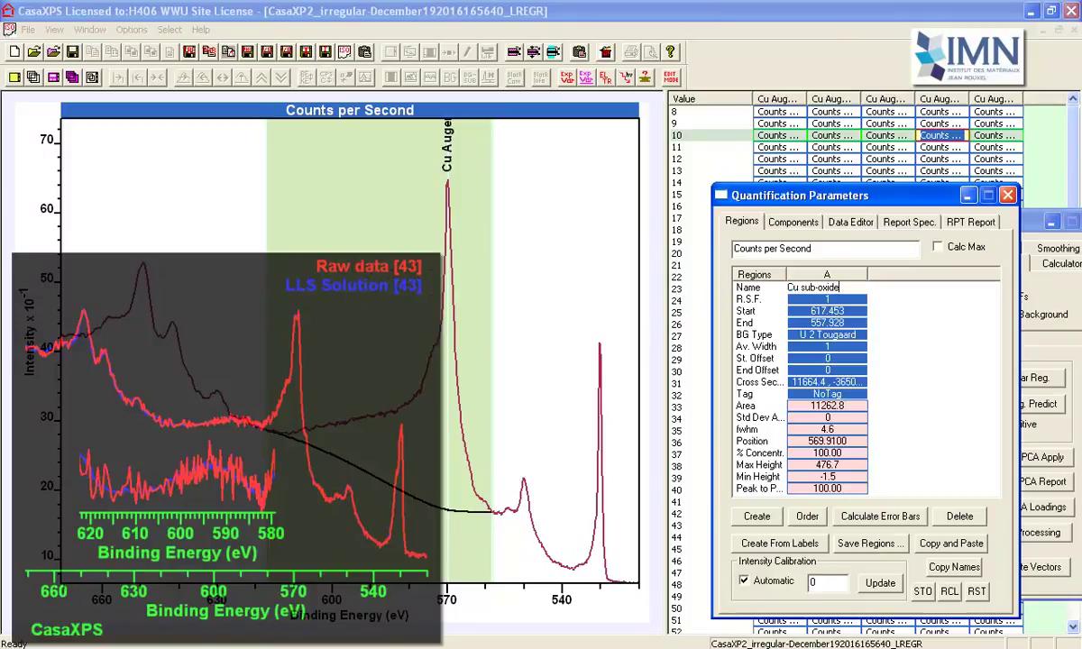
key(Return)
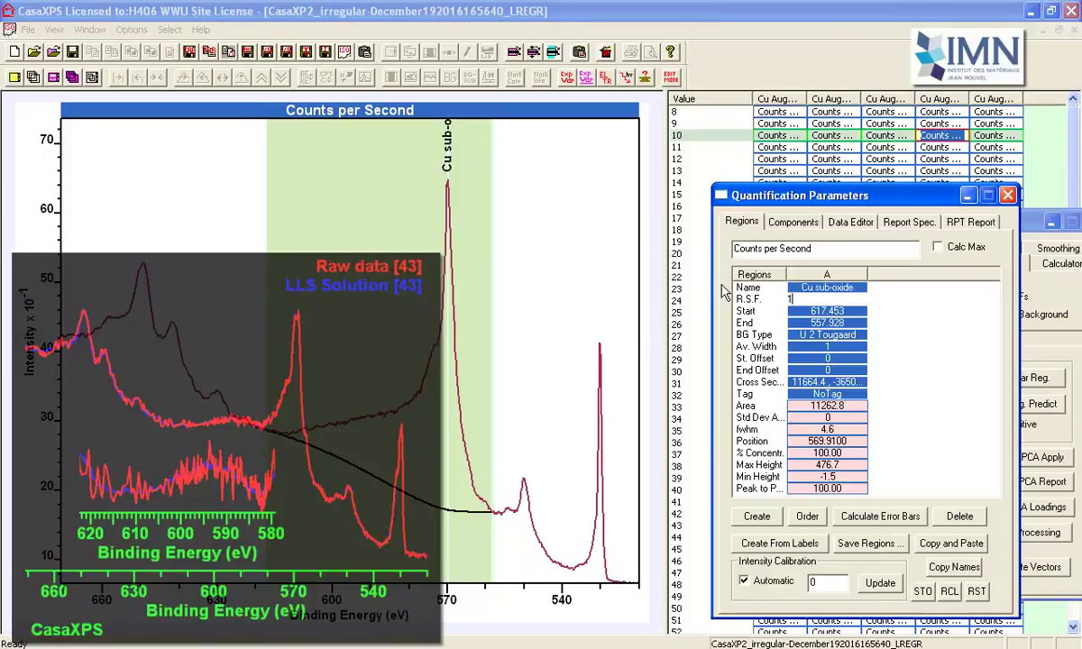
Step: Rename the quantification region on the third-column spectrum of row 10 as Cu (0)
click(888, 137)
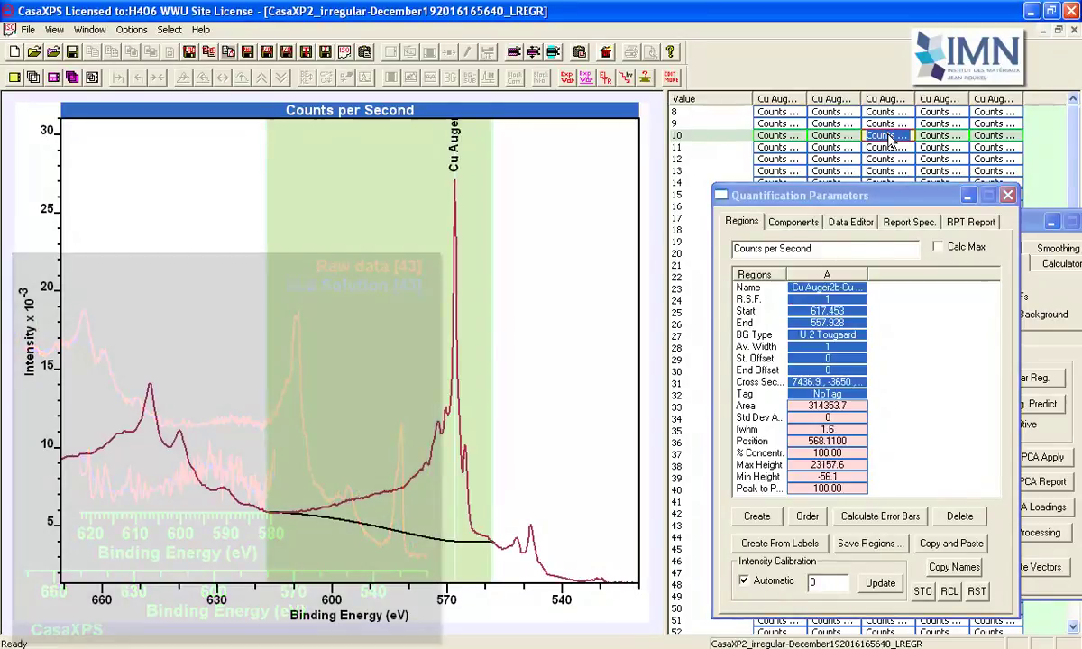
click(839, 286)
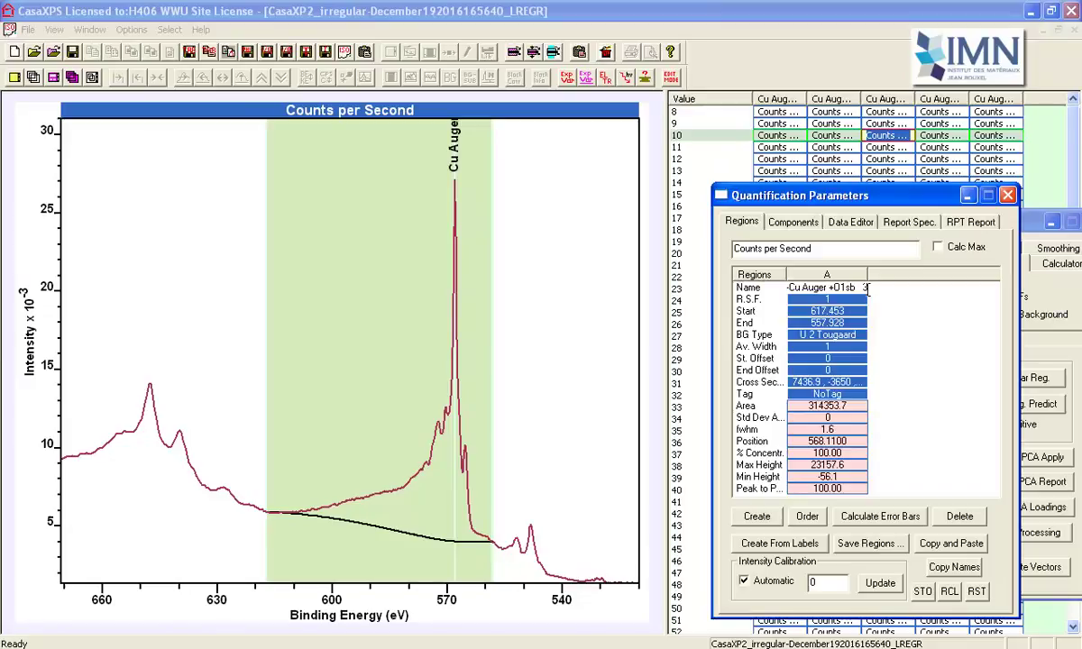
drag(867, 288, 713, 287)
key(BackSpace)
text(Cu (0)
Step: Overlay the last three spectra of row 10 and propagate their regions to the spectra in all rows, matching species/transition
click(896, 136)
drag(896, 136, 977, 135)
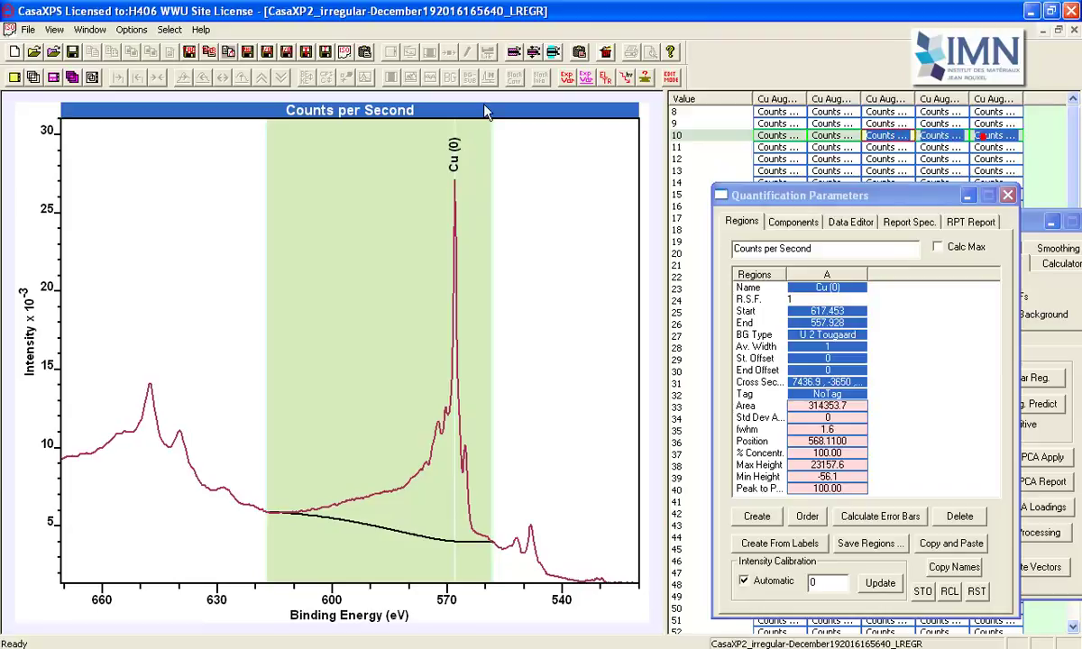
click(32, 78)
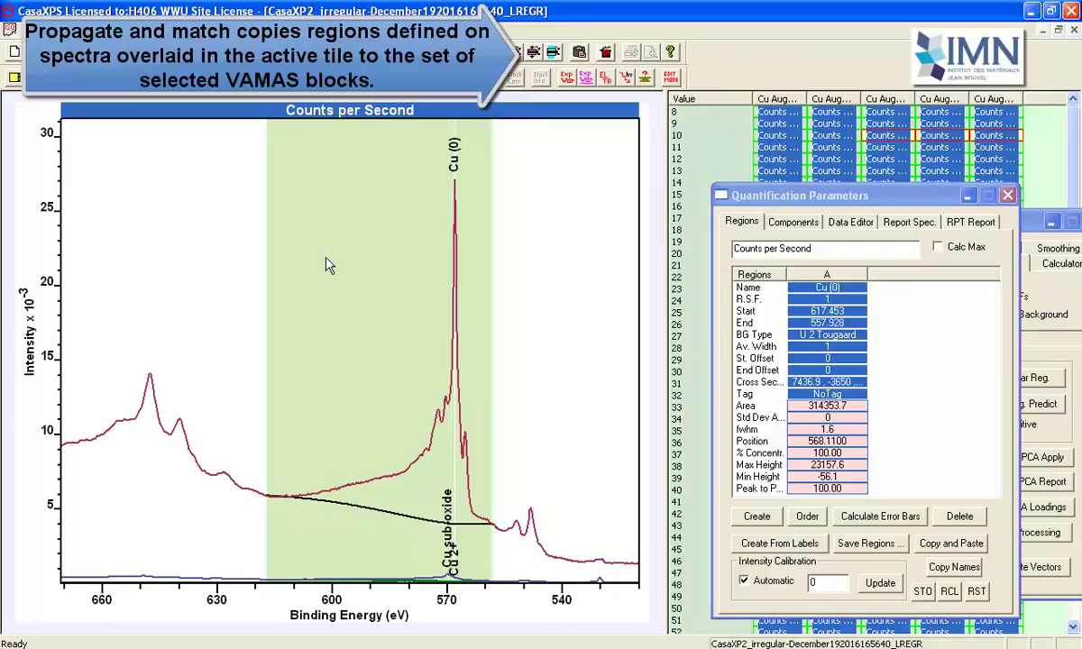
click(514, 53)
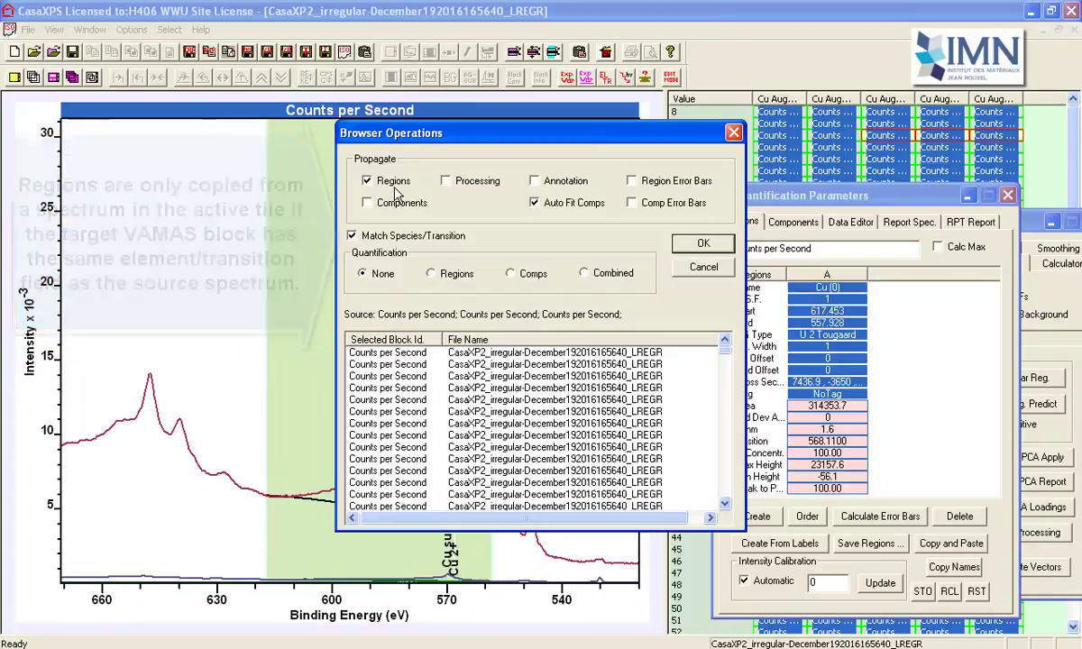
click(678, 245)
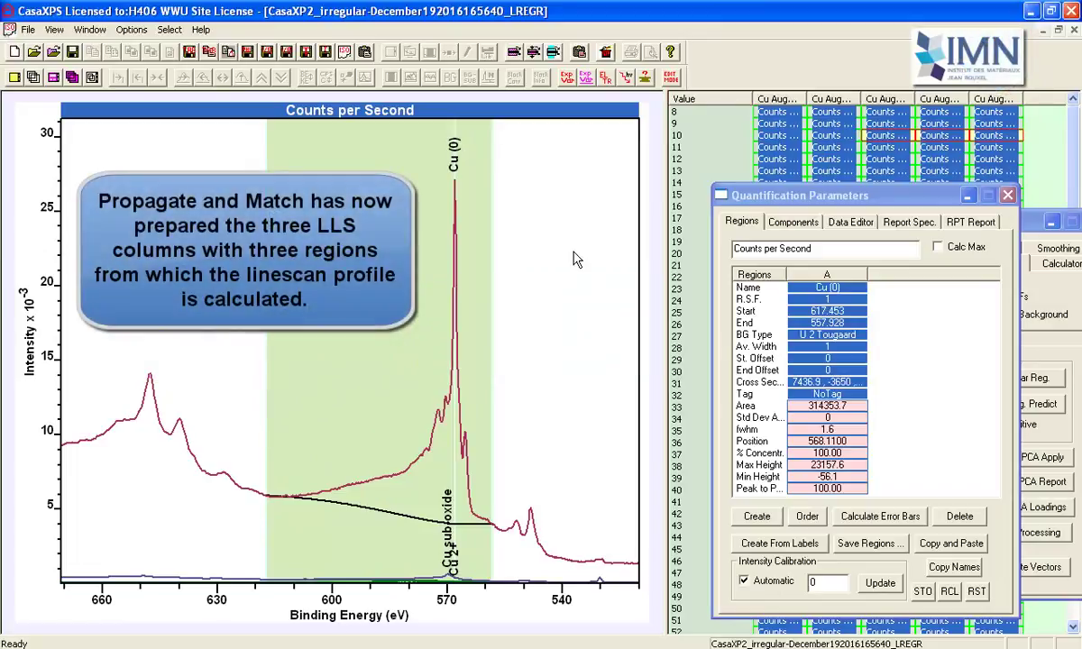
Step: Generate a custom area report from the Cu (0), Cu 2+ and Cu sub-oxide regions and create a profile from its columns
click(903, 223)
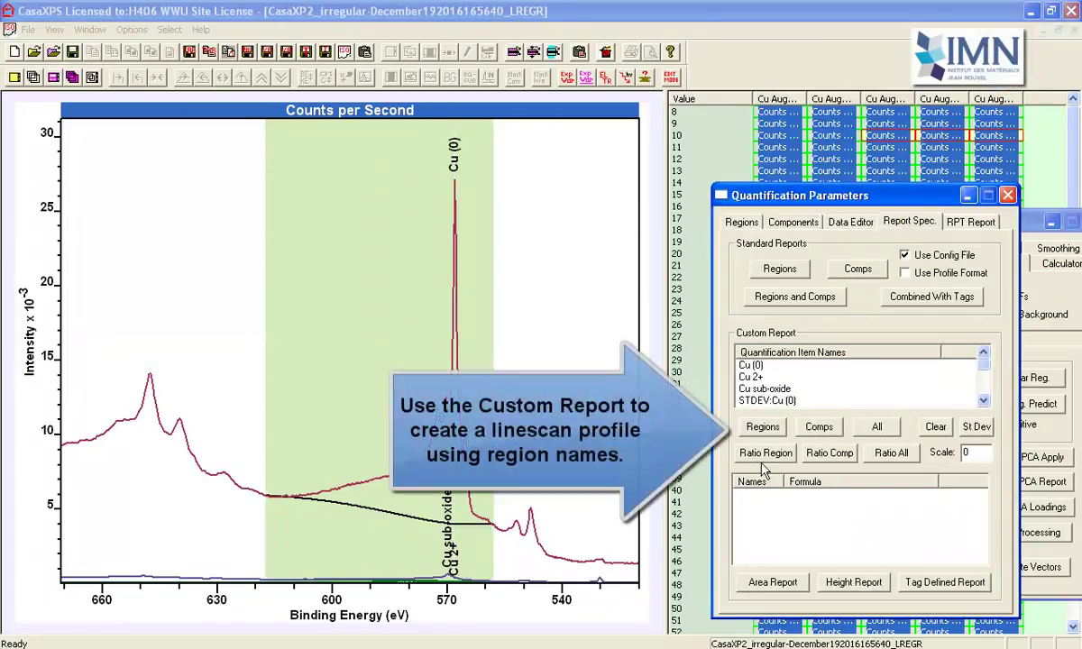
click(763, 426)
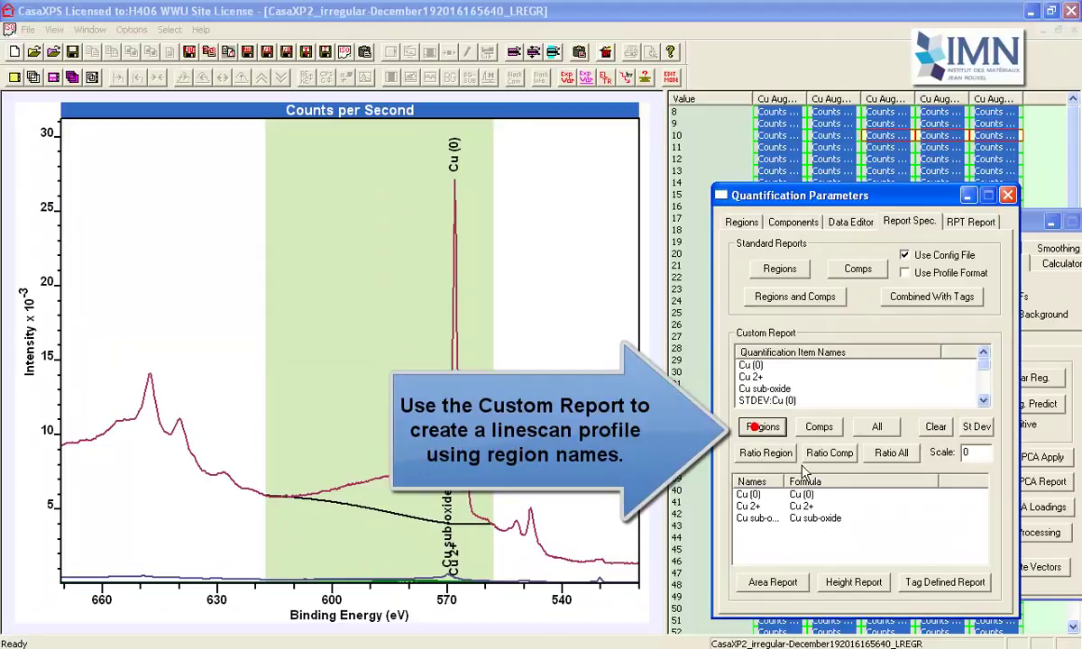
click(785, 583)
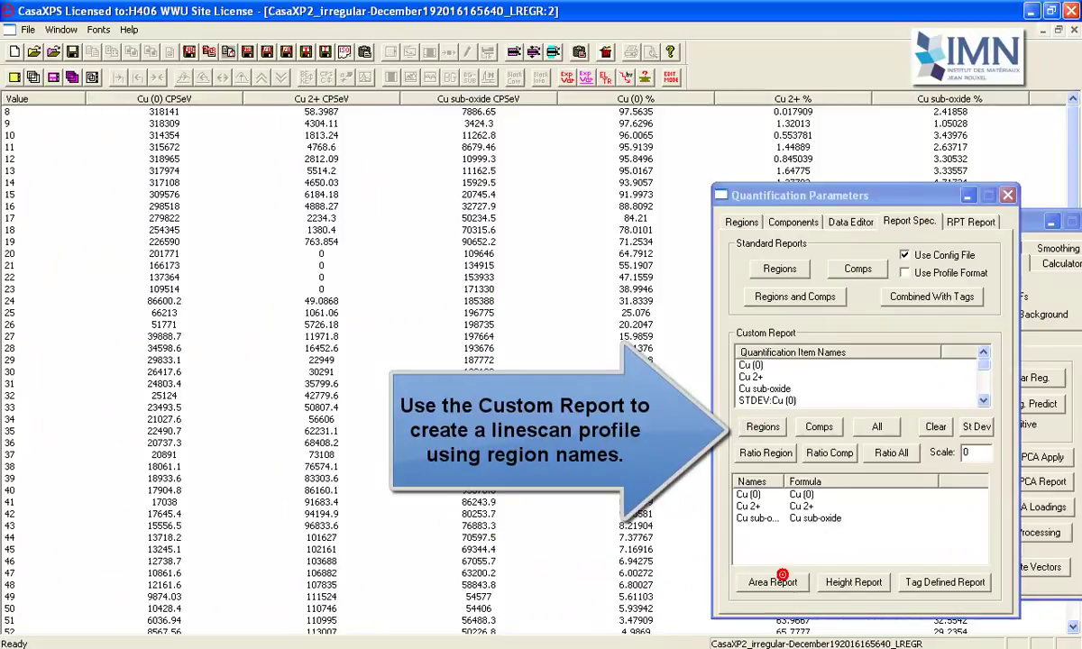
click(25, 30)
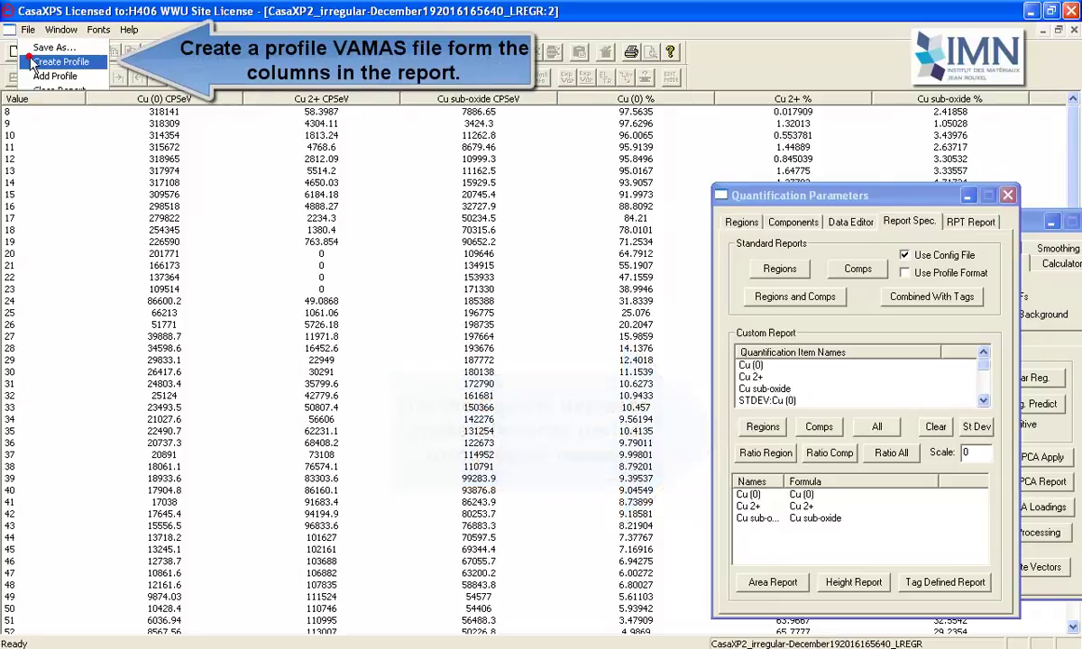
click(59, 61)
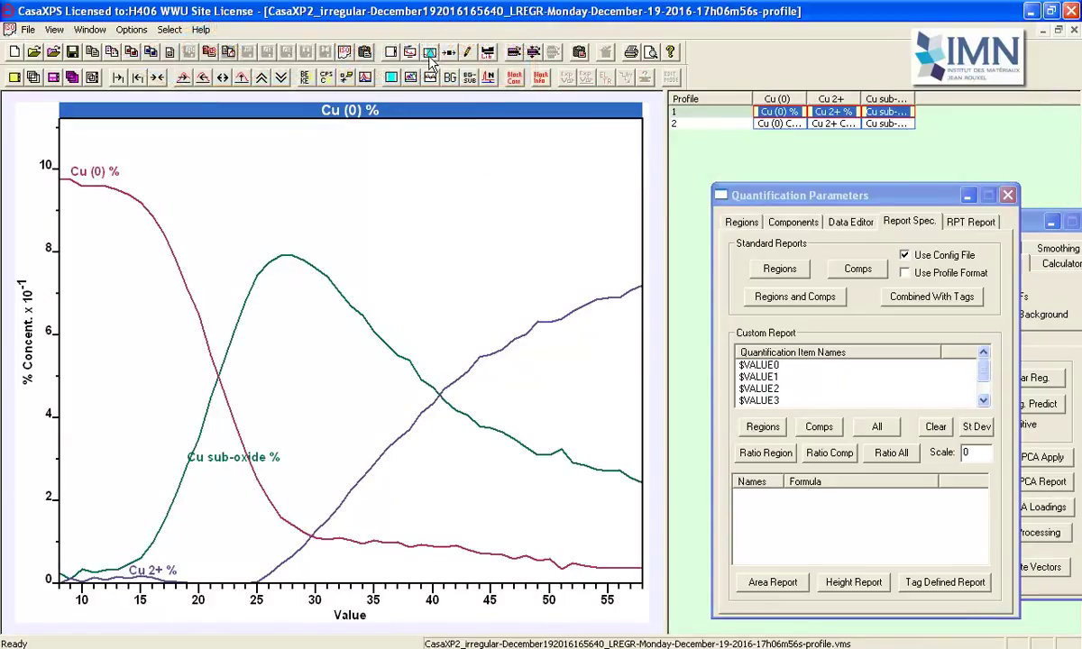
Step: Turn off Display Spectrum use Scale in the colour settings of the concentration profile plot
click(411, 52)
click(495, 141)
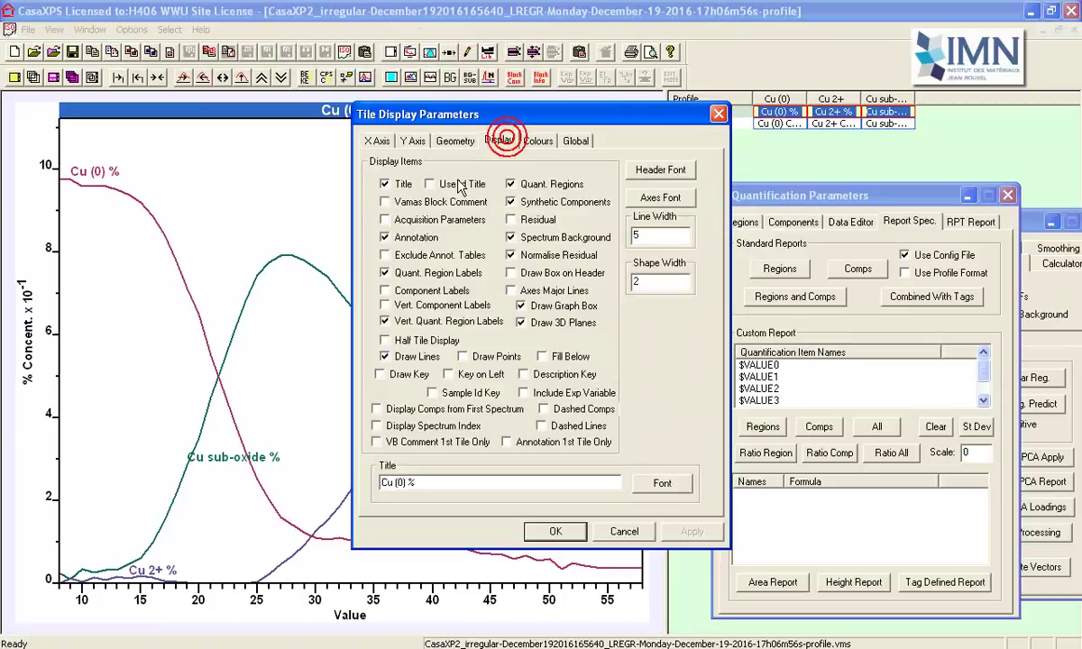
click(537, 141)
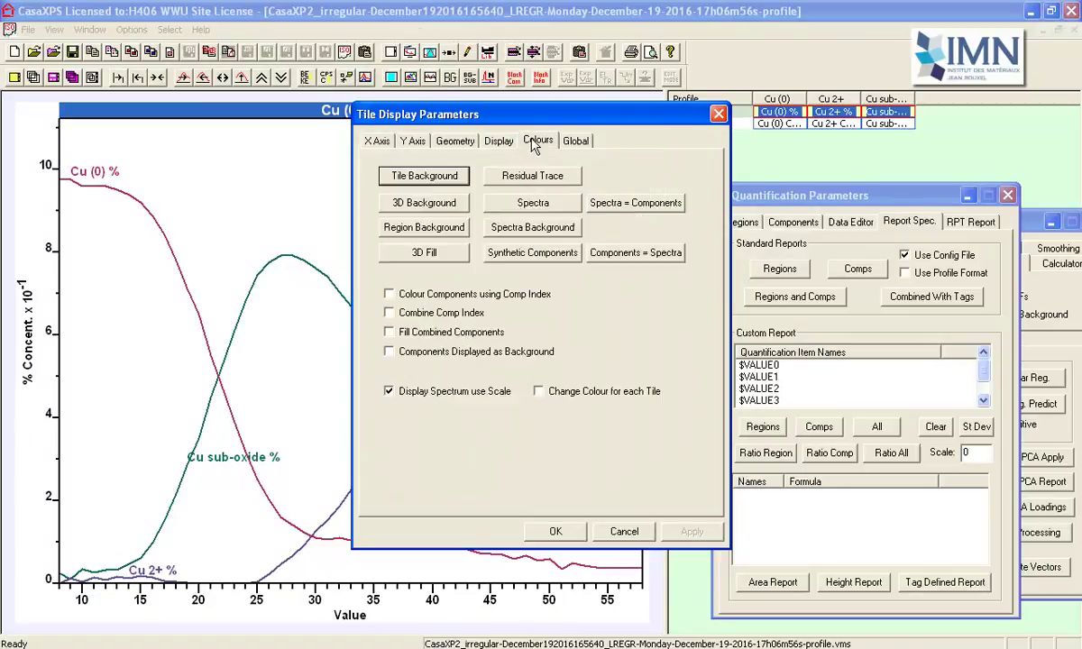
click(400, 385)
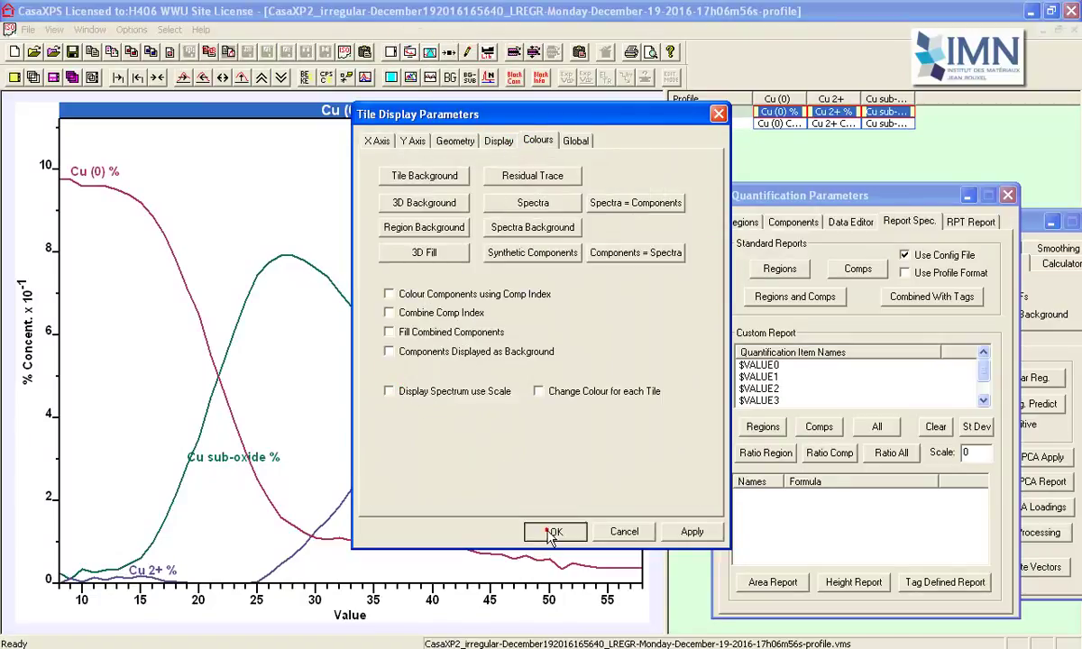
click(556, 531)
click(358, 208)
Step: Show a key and data points on the profile plot, with the shape width set to 5
click(410, 52)
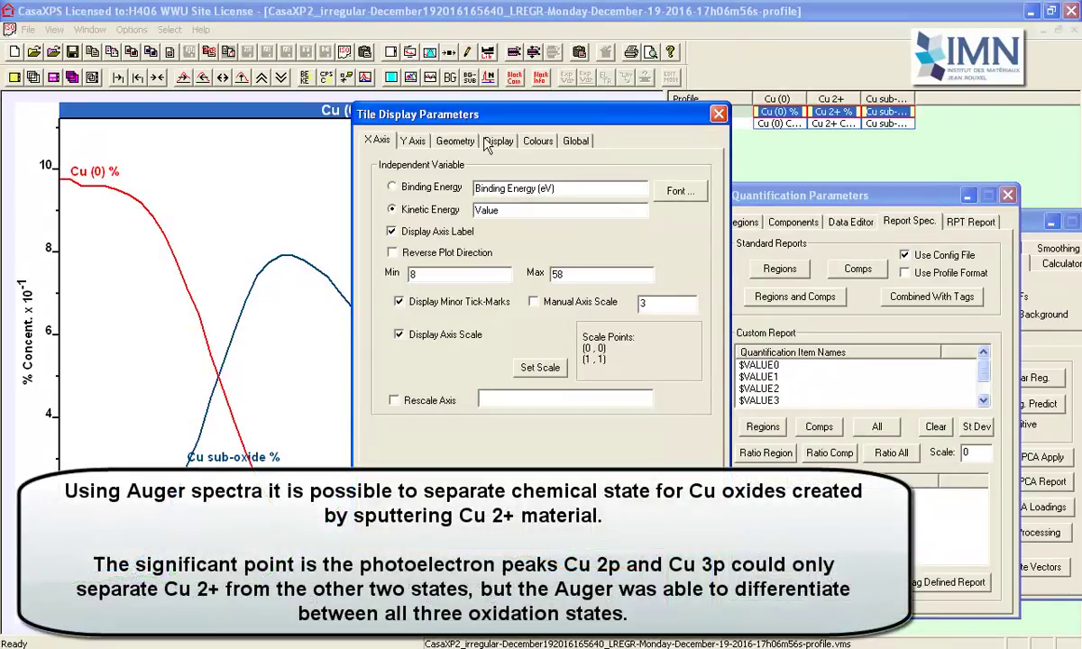
click(499, 143)
click(405, 373)
click(463, 356)
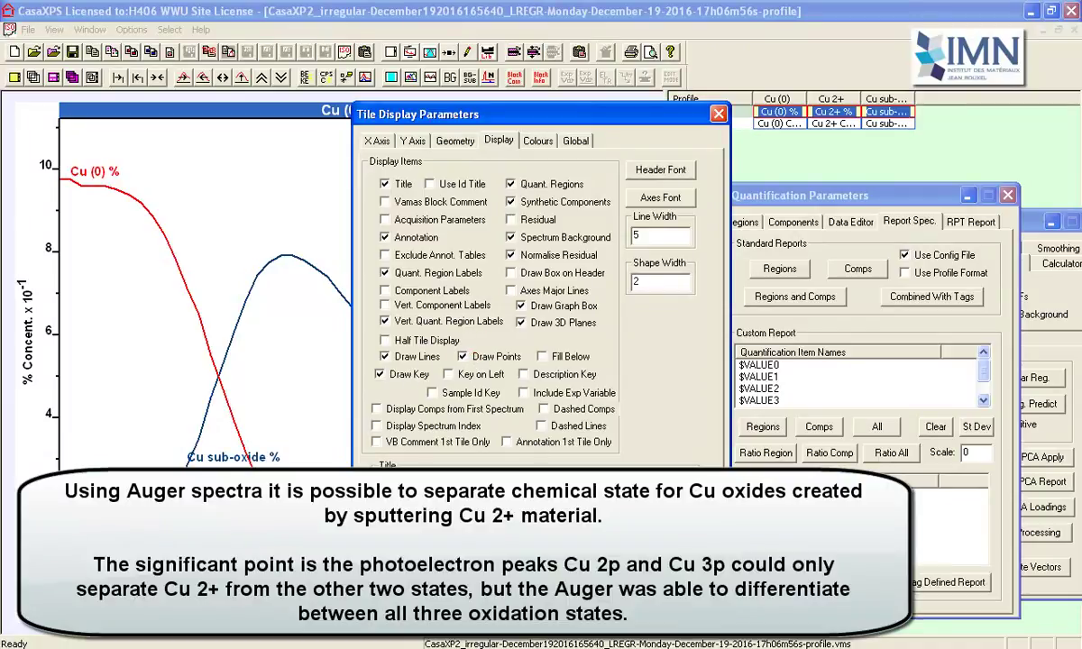
drag(651, 282, 596, 282)
text(5)
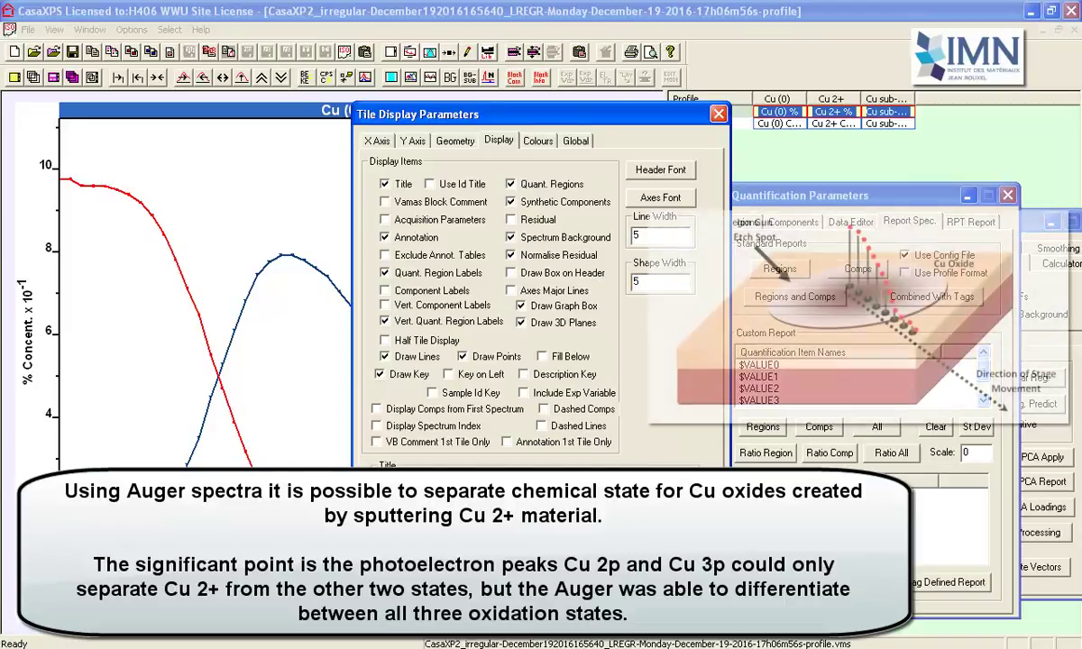
click(478, 532)
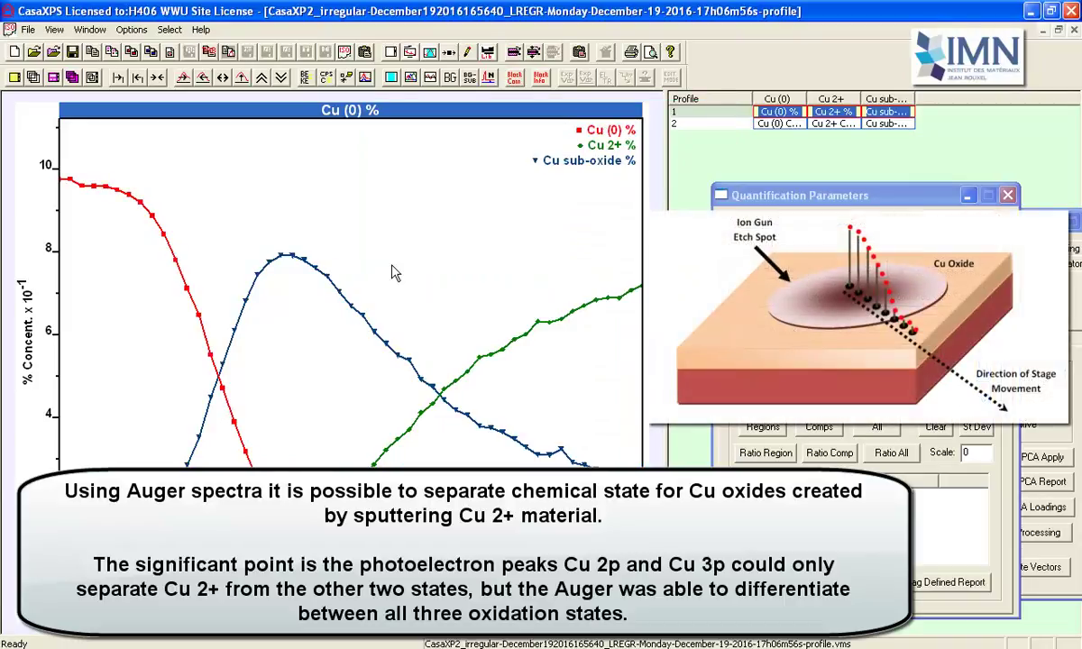